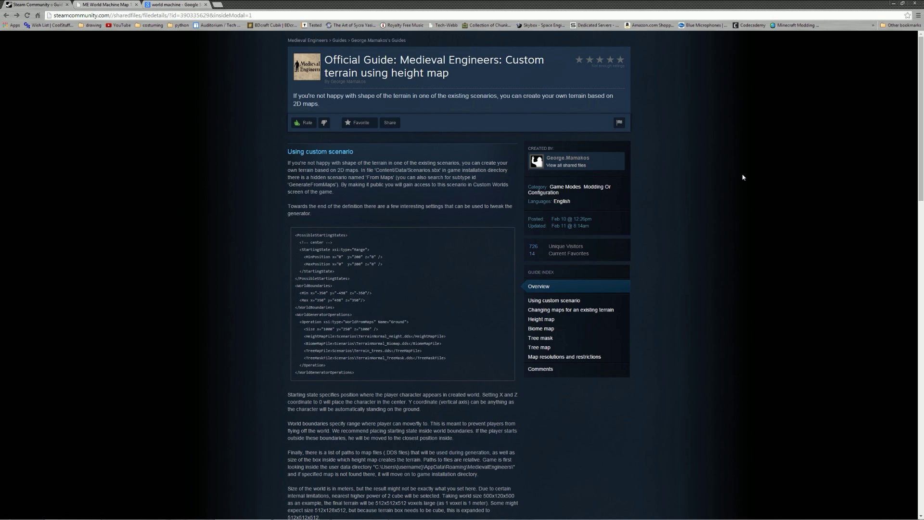
# Step: Examine the Steam guide on custom terrain for the scenario settings, map types, and resolution restrictions
pyautogui.scroll(-8, 434, 241)
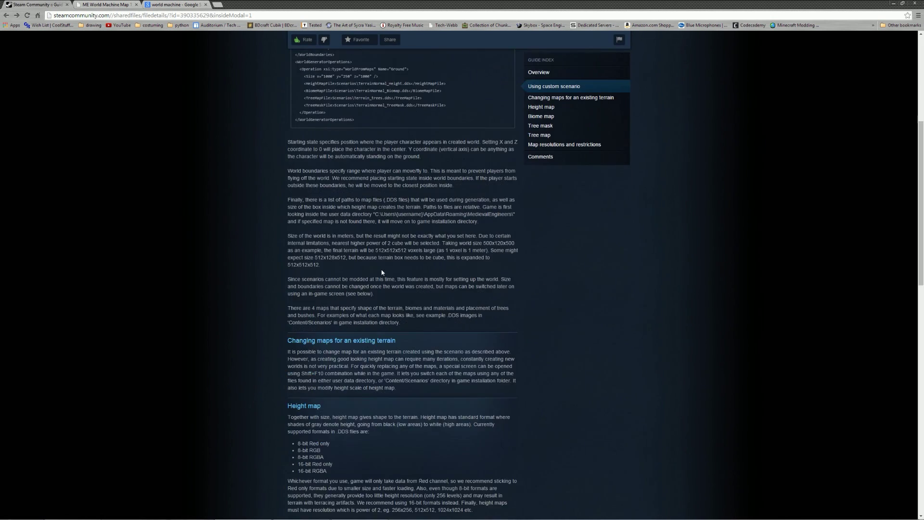
pyautogui.scroll(6, 391, 273)
pyautogui.scroll(2, 393, 273)
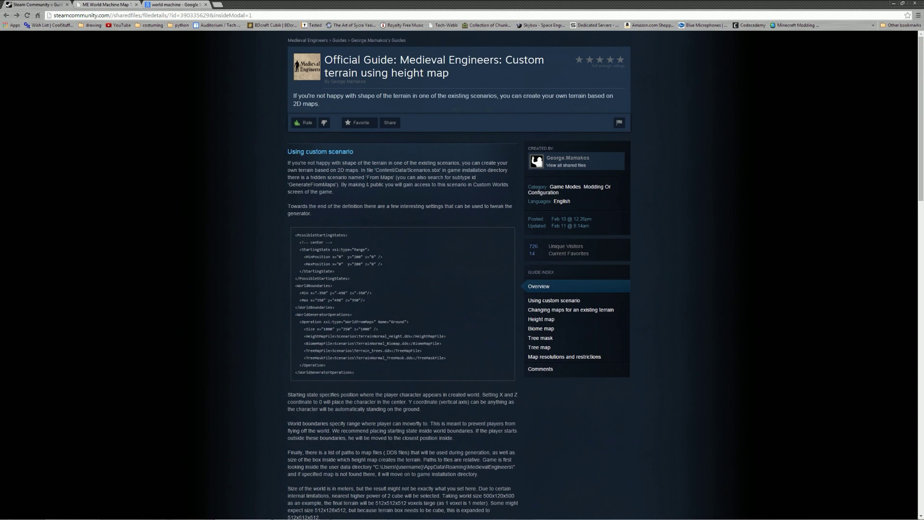
pyautogui.scroll(-7, 392, 273)
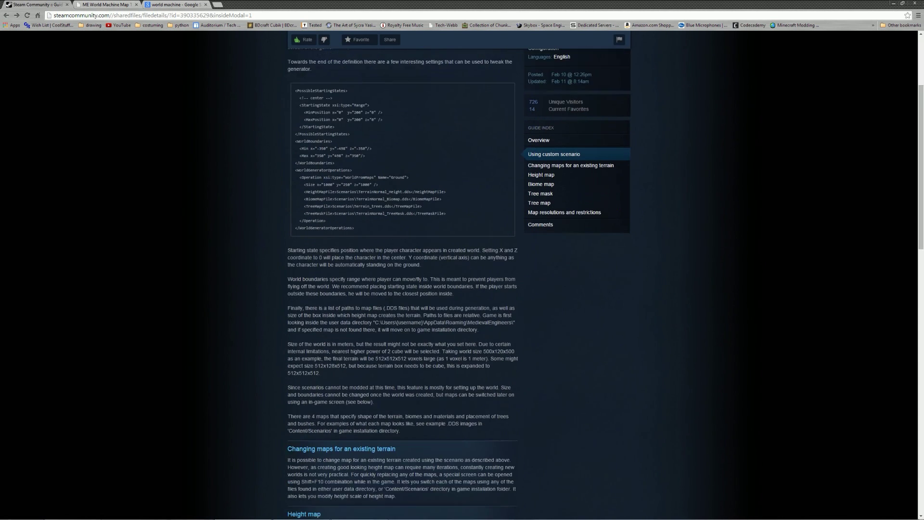
pyautogui.scroll(-9, 392, 274)
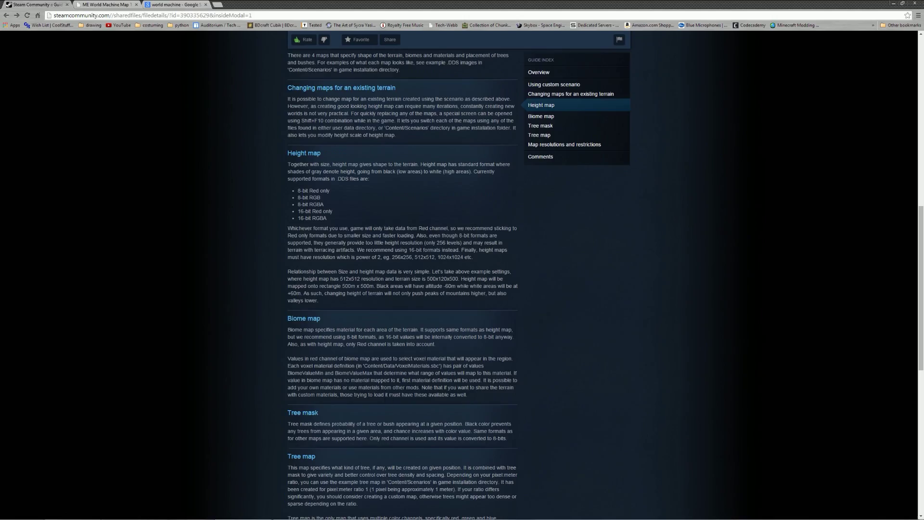
pyautogui.scroll(-2, 403, 273)
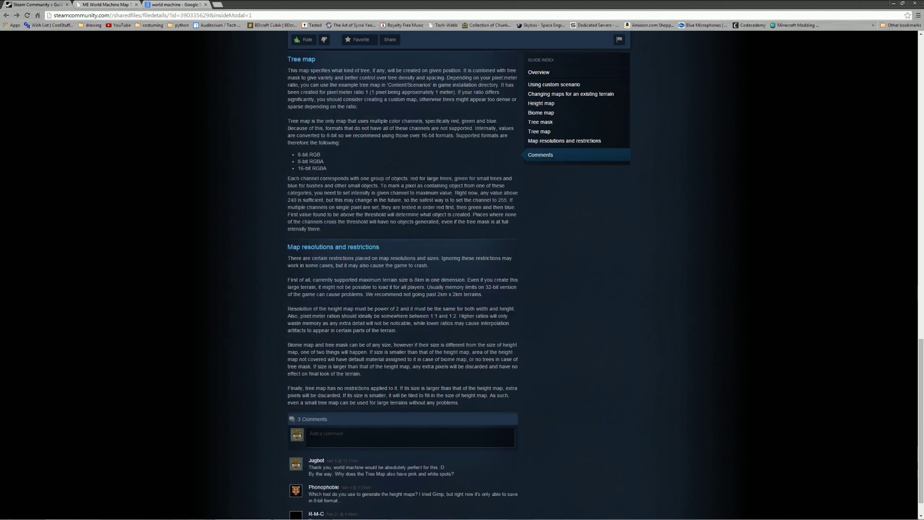
pyautogui.scroll(13, 388, 390)
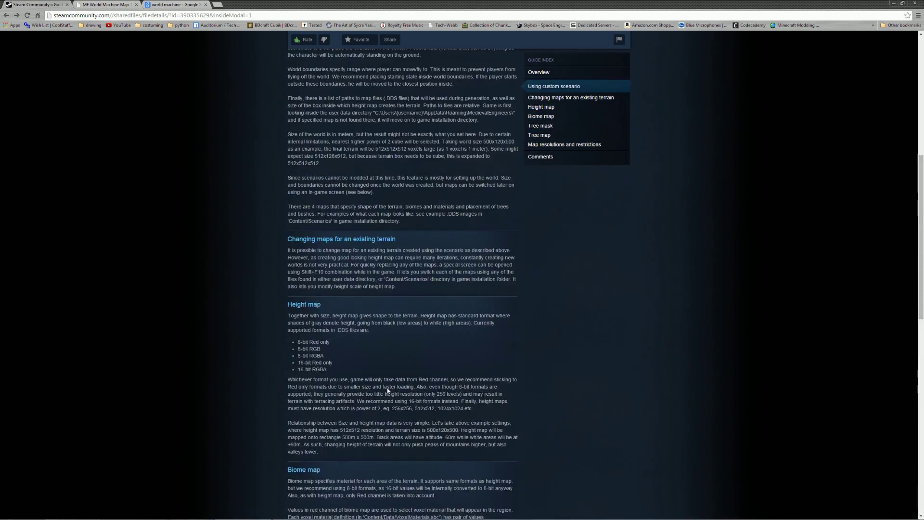
pyautogui.scroll(7, 387, 388)
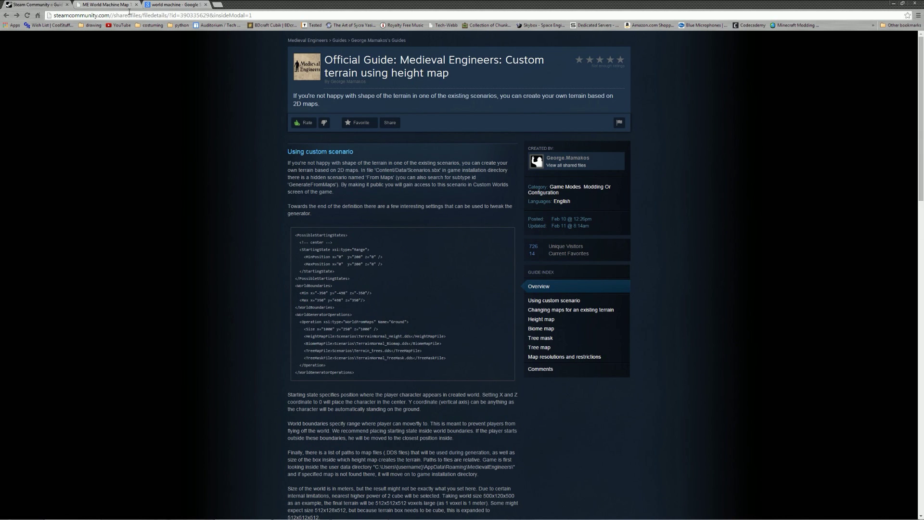
# Step: Download the ME Texture.dev macro from the World Machine Map Texture Macro forum topic and place the file on the desktop
pyautogui.click(108, 5)
pyautogui.scroll(3, 548, 221)
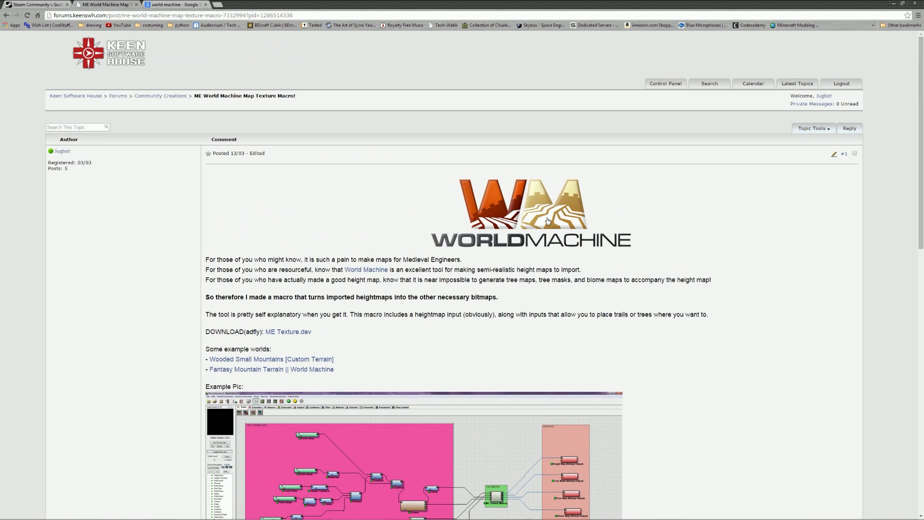
pyautogui.moveTo(664, 240); pyautogui.dragTo(437, 234)
pyautogui.scroll(-3, 436, 234)
pyautogui.click(378, 154)
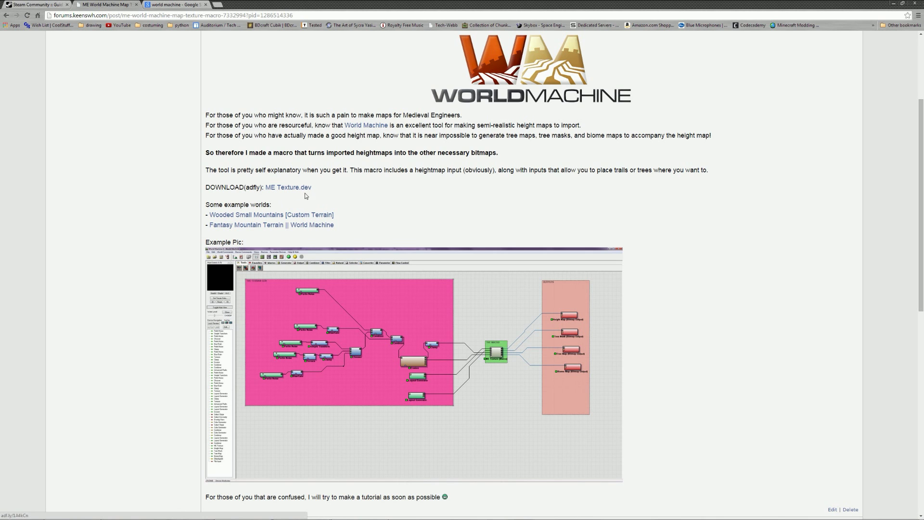
pyautogui.scroll(-3, 470, 345)
pyautogui.scroll(2, 300, 180)
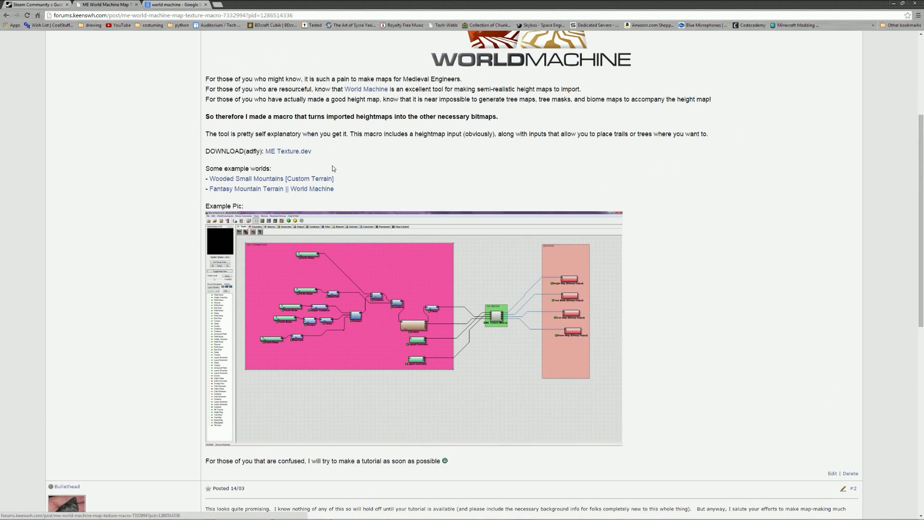
pyautogui.moveTo(249, 159); pyautogui.dragTo(250, 139)
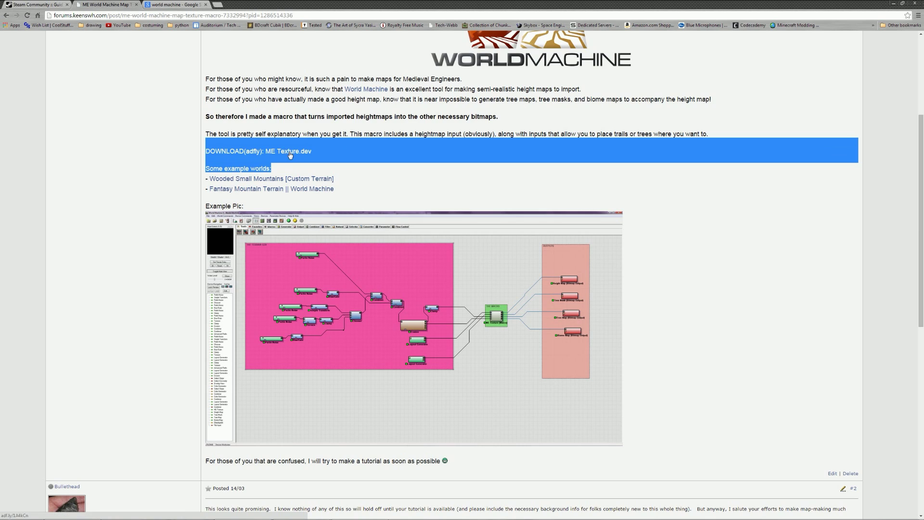
pyautogui.click(286, 152)
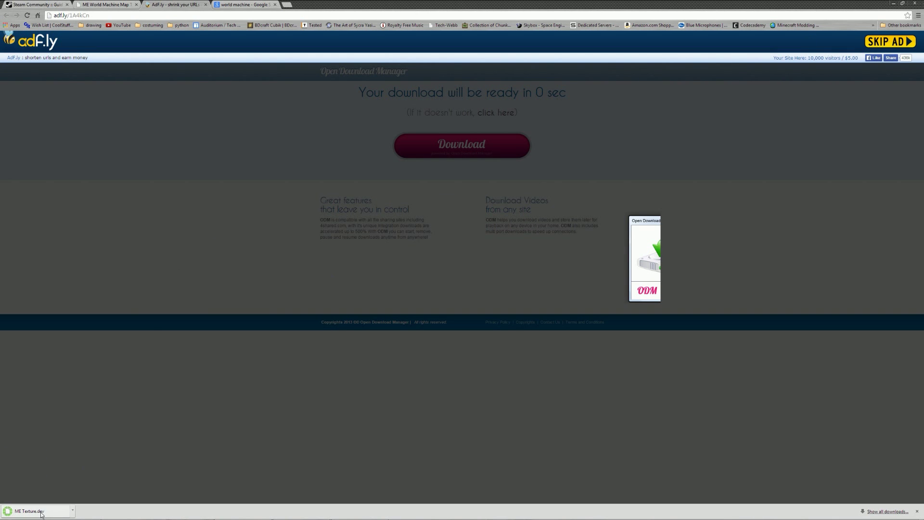
pyautogui.moveTo(44, 515); pyautogui.dragTo(700, 519)
pyautogui.moveTo(921, 518); pyautogui.dragTo(558, 202)
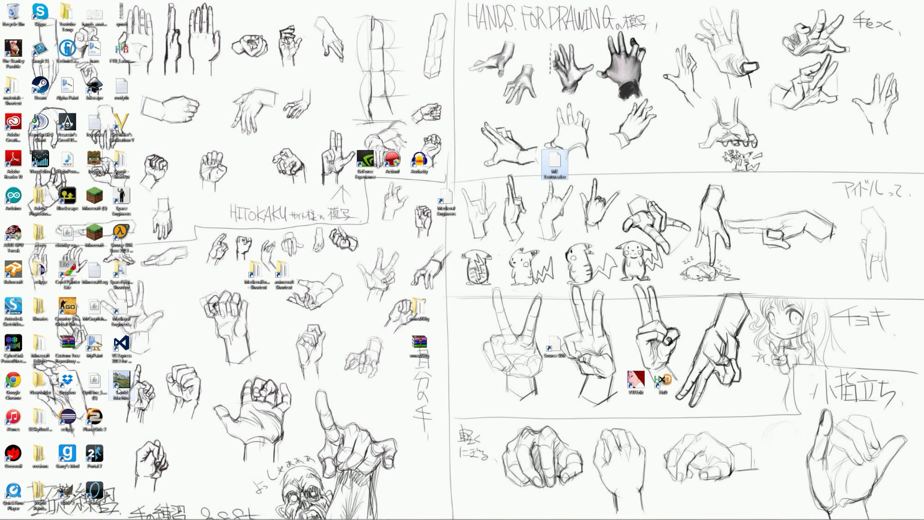
# Step: Open World Machine and spread apart the Default World note, the Terrain Creation group and the Output group
pyautogui.doubleClick(121, 385)
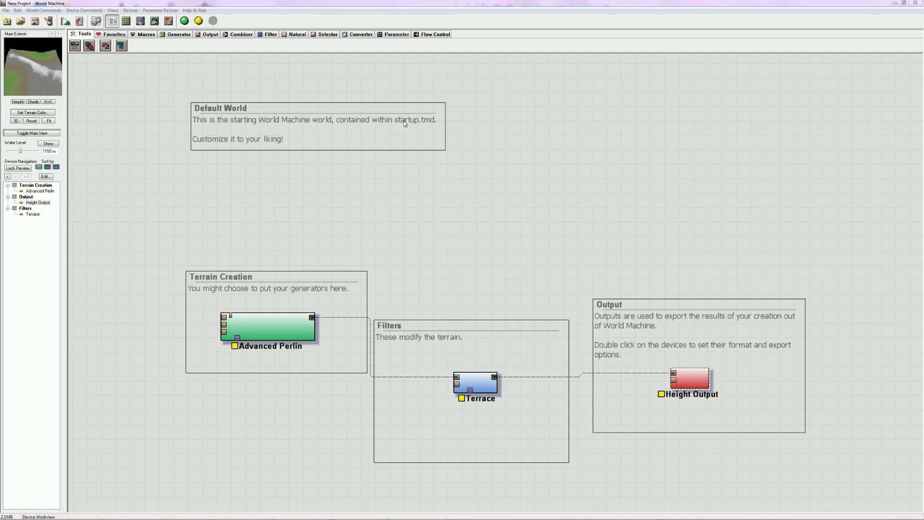
pyautogui.scroll(-5, 403, 228)
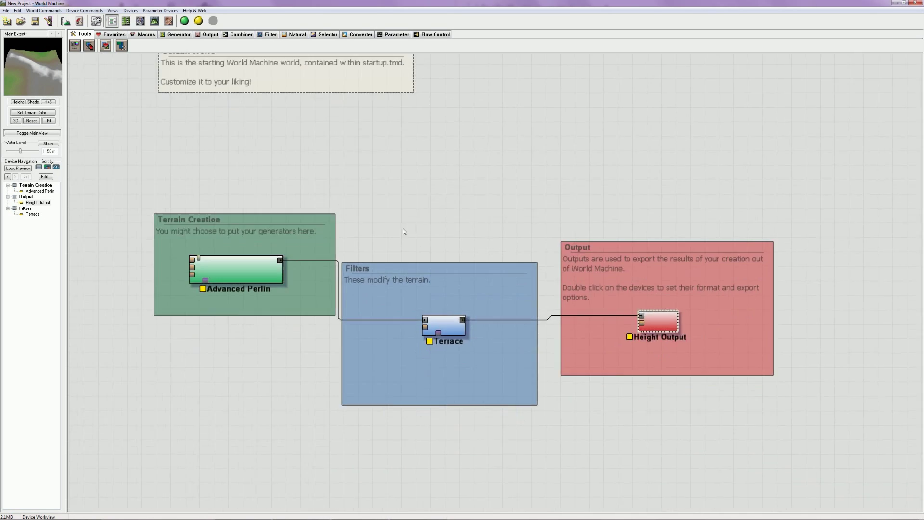
pyautogui.scroll(2, 445, 226)
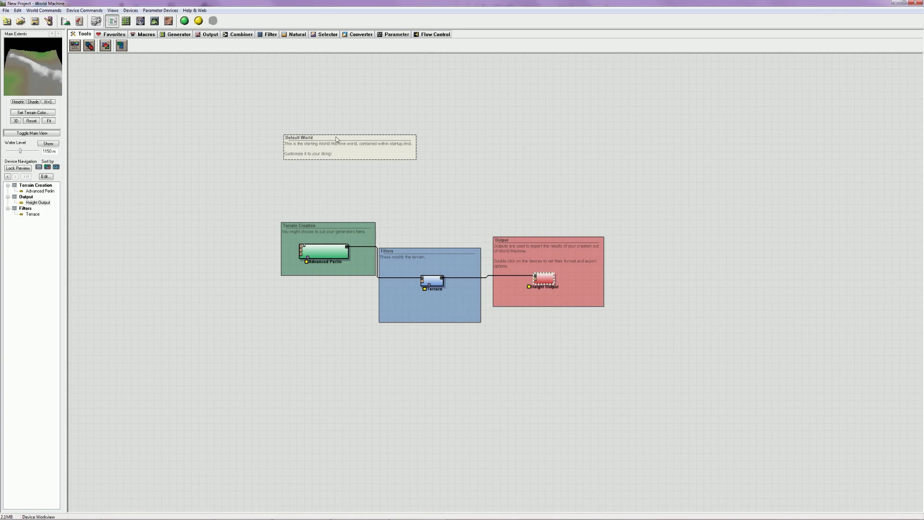
pyautogui.moveTo(354, 149); pyautogui.dragTo(455, 107)
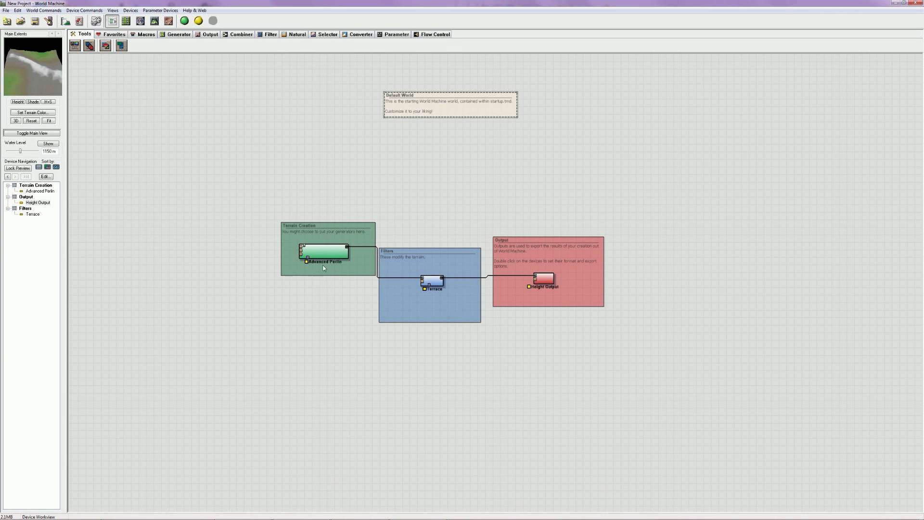
pyautogui.moveTo(347, 233); pyautogui.dragTo(196, 165)
pyautogui.moveTo(522, 253); pyautogui.dragTo(667, 284)
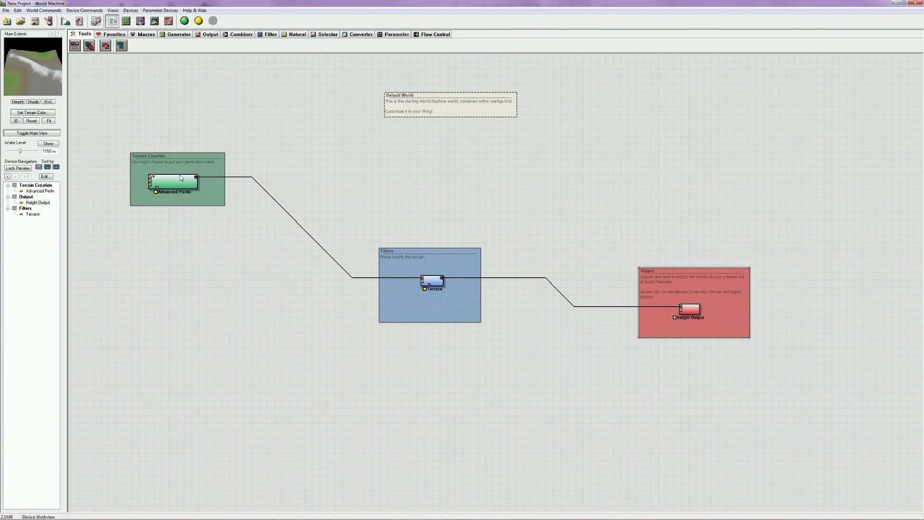
# Step: Bring the Terrain Creation group closer to Filters, and move the Advanced Perlin device into the Filters group beside Terrace
pyautogui.moveTo(189, 155); pyautogui.dragTo(260, 199)
pyautogui.click(247, 221)
pyautogui.moveTo(257, 232); pyautogui.dragTo(420, 312)
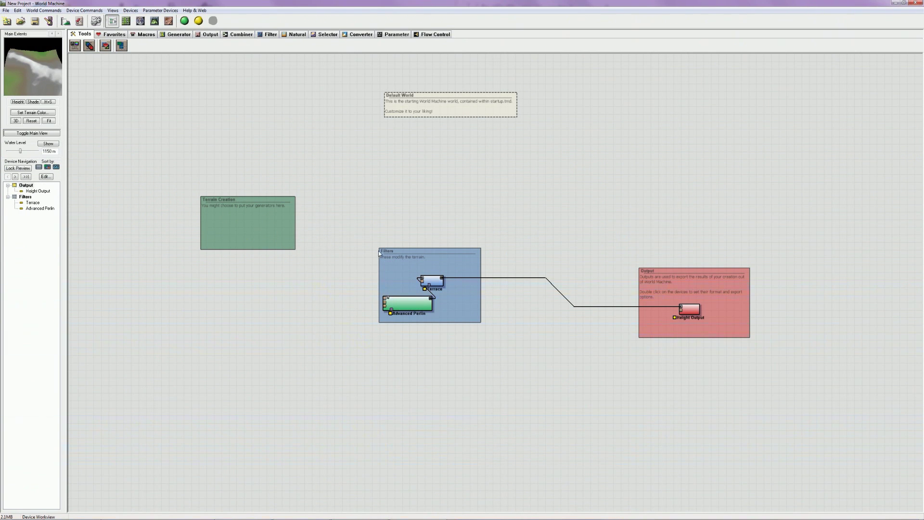
pyautogui.moveTo(431, 285); pyautogui.dragTo(455, 286)
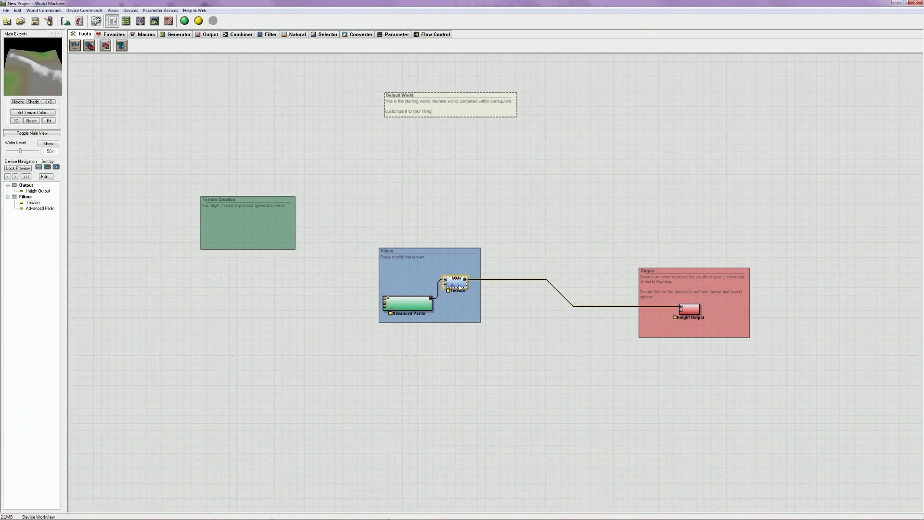
# Step: Review the Height Output device's file format options and check the Steam custom terrain guide in Chrome
pyautogui.click(687, 288)
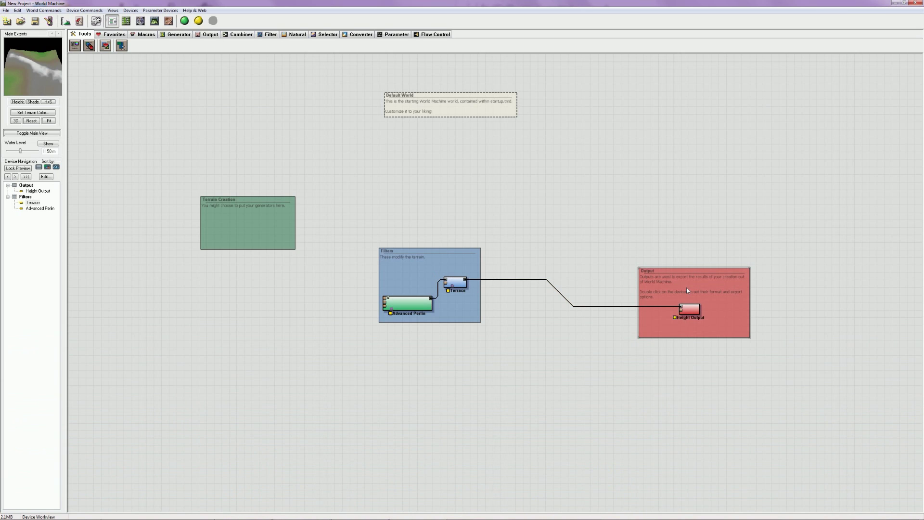
pyautogui.doubleClick(696, 314)
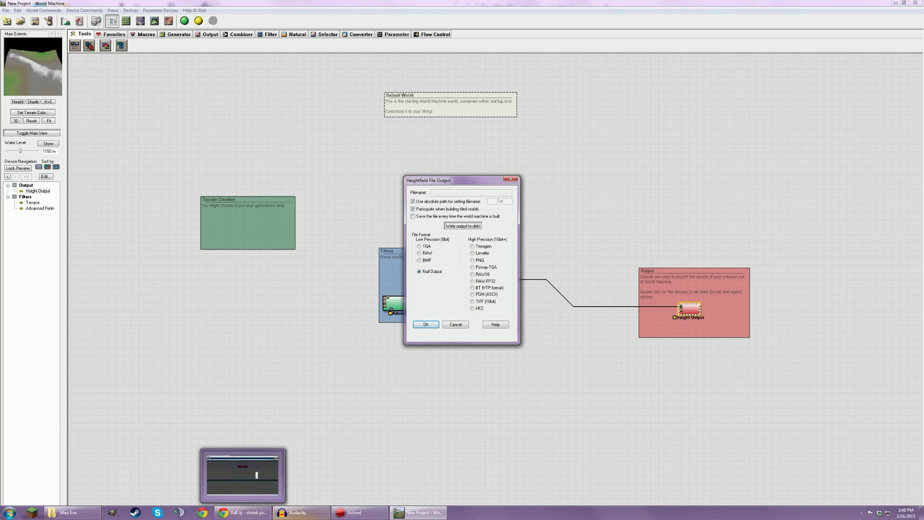
pyautogui.click(243, 512)
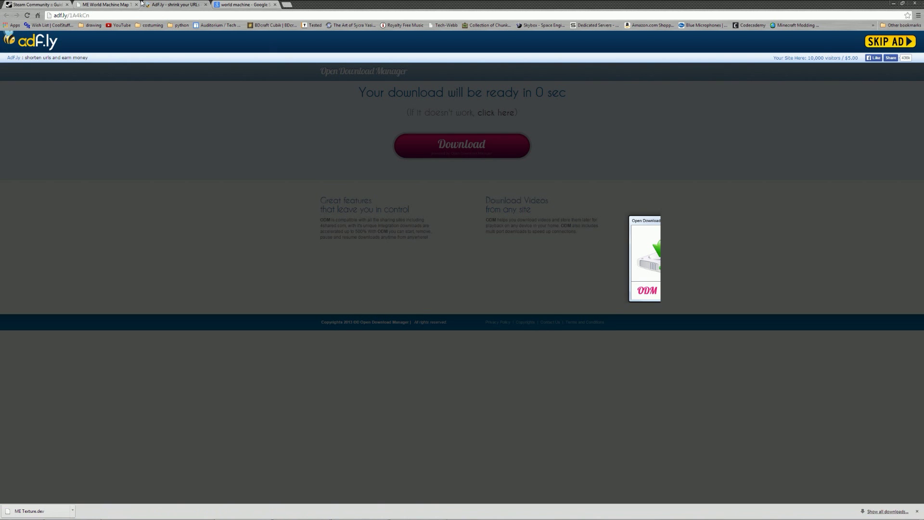
pyautogui.click(27, 3)
pyautogui.scroll(-3, 432, 295)
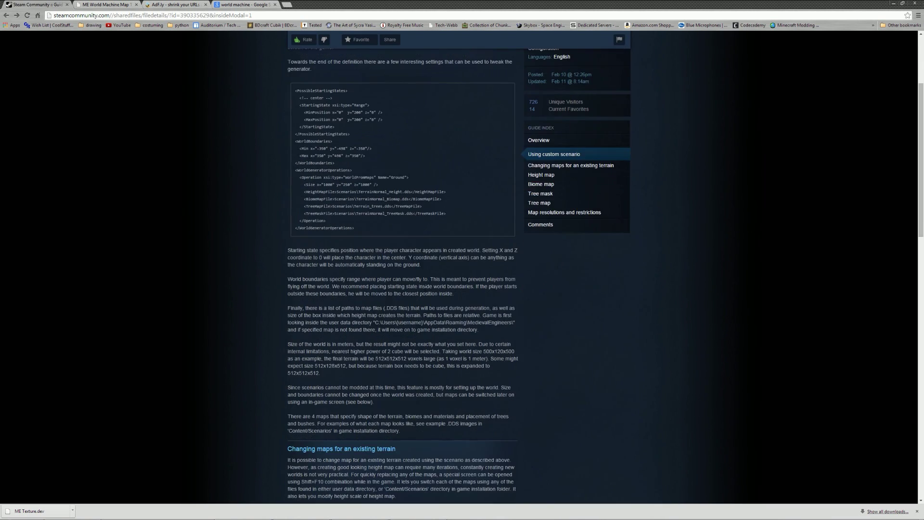
pyautogui.scroll(3, 463, 258)
pyautogui.click(894, 3)
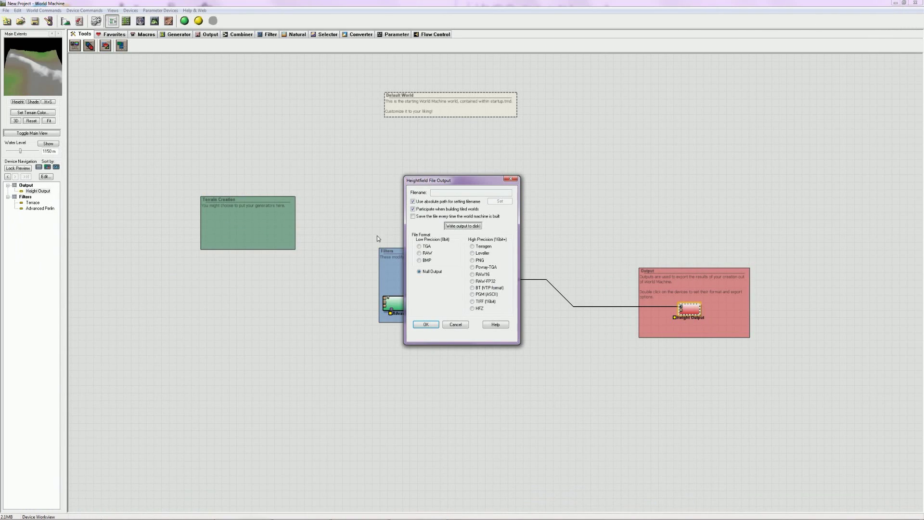
pyautogui.moveTo(469, 182); pyautogui.dragTo(593, 121)
pyautogui.click(583, 263)
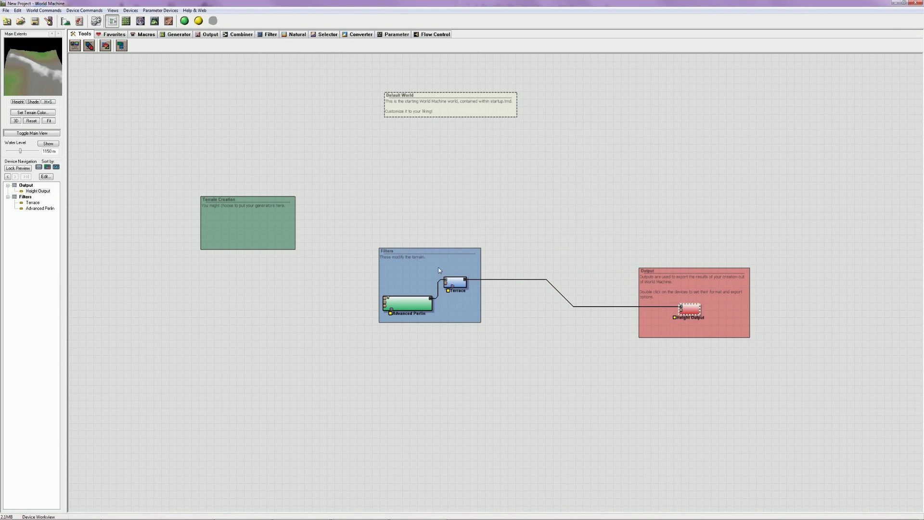
# Step: Move the Filters group closer to Terrain Creation and open the macro library's folder
pyautogui.moveTo(439, 270); pyautogui.dragTo(369, 271)
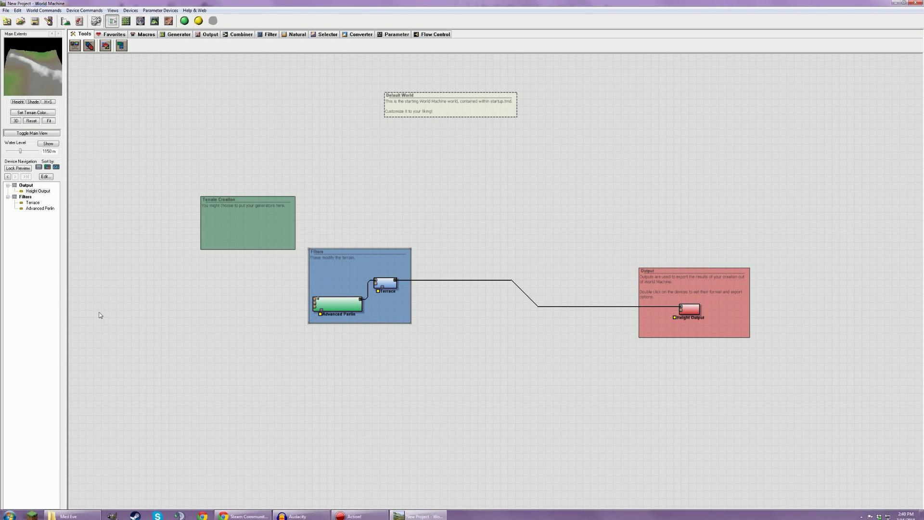
pyautogui.click(144, 34)
pyautogui.click(75, 45)
pyautogui.click(385, 330)
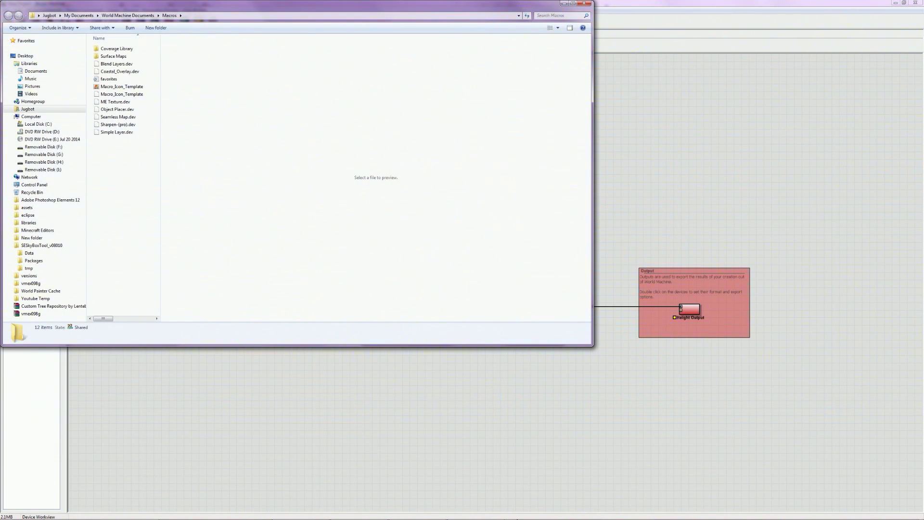
# Step: Move ME Texture.dev from the desktop into the World Machine Macros folder, replacing the existing file
pyautogui.click(919, 517)
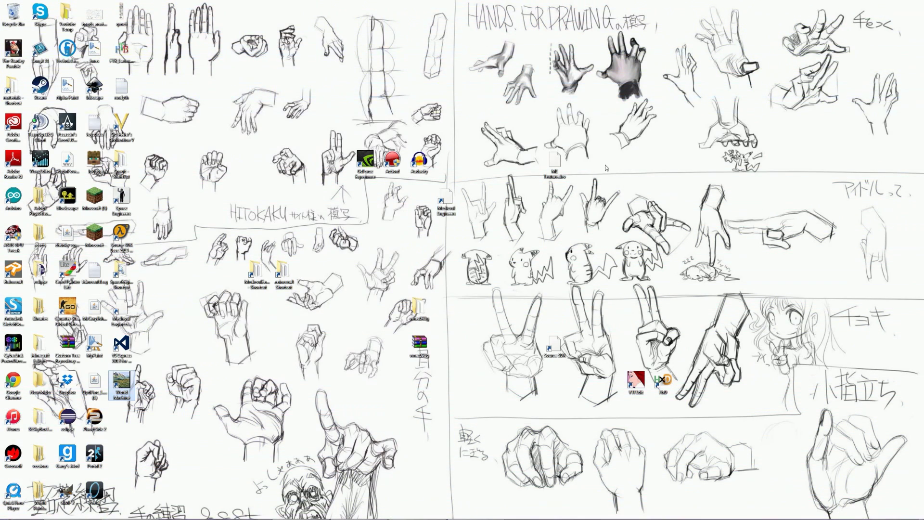
pyautogui.click(554, 164)
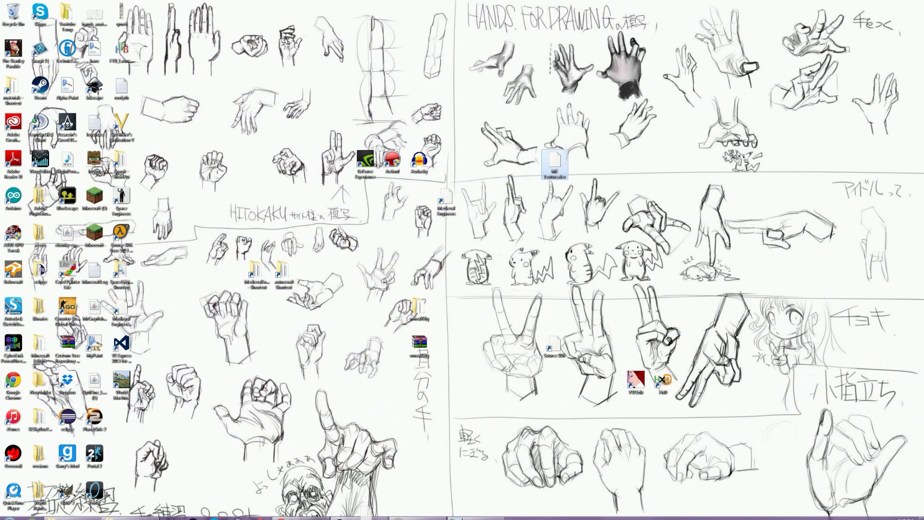
pyautogui.click(135, 514)
pyautogui.moveTo(136, 516); pyautogui.dragTo(134, 190)
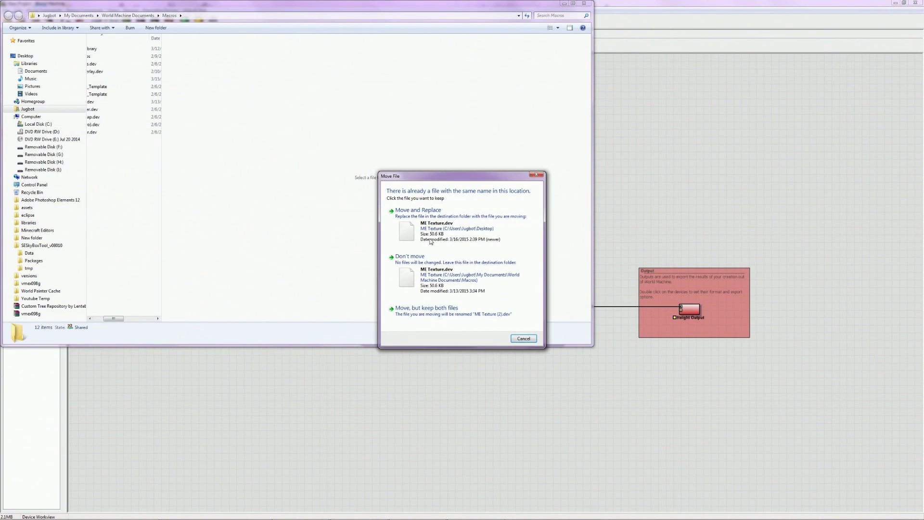
pyautogui.click(419, 211)
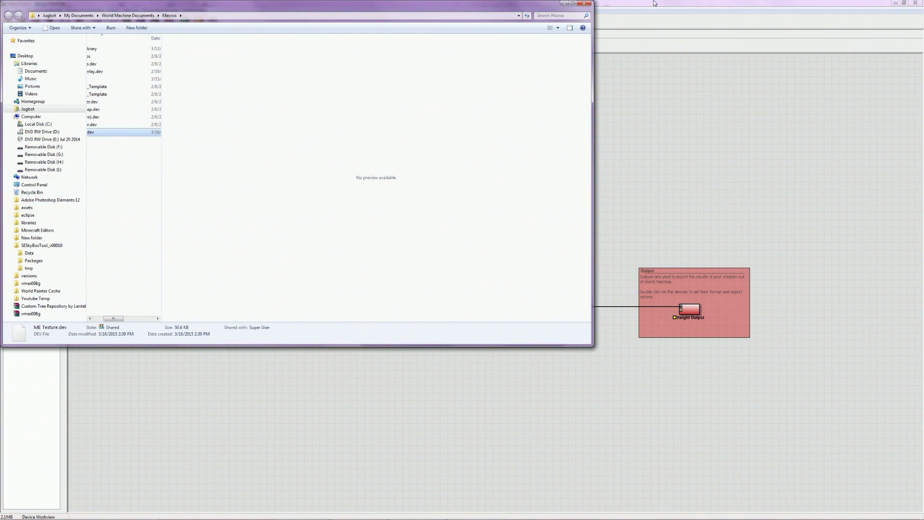
# Step: Return to World Machine and update the macro toolbar with only the root-level ME Texture macro checked in the macro library
pyautogui.click(655, 4)
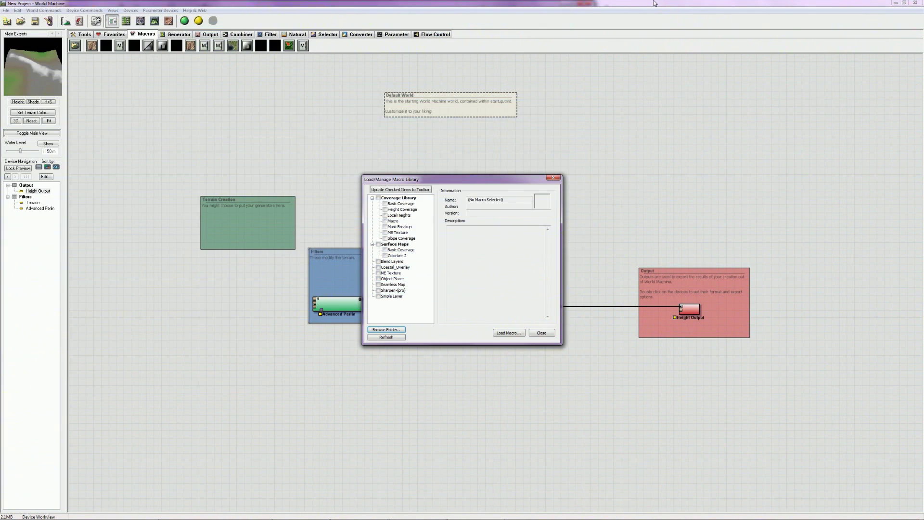
pyautogui.click(542, 335)
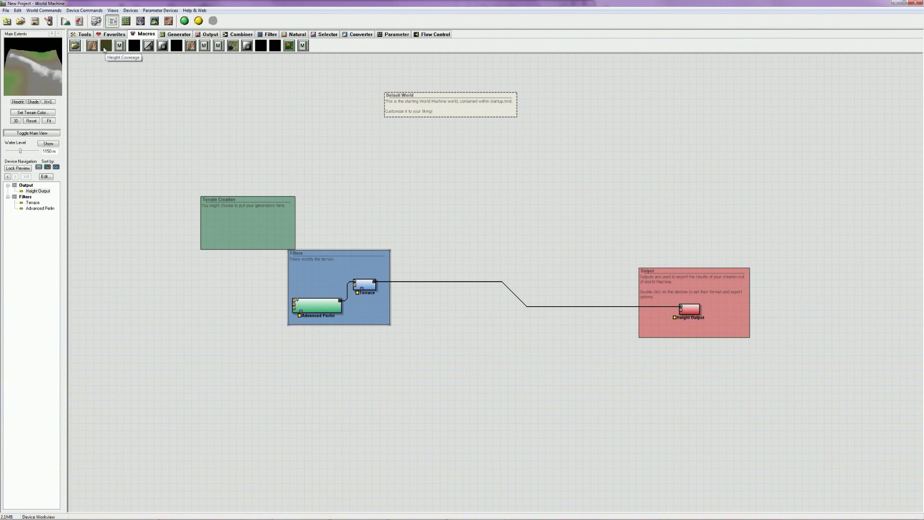
pyautogui.click(75, 45)
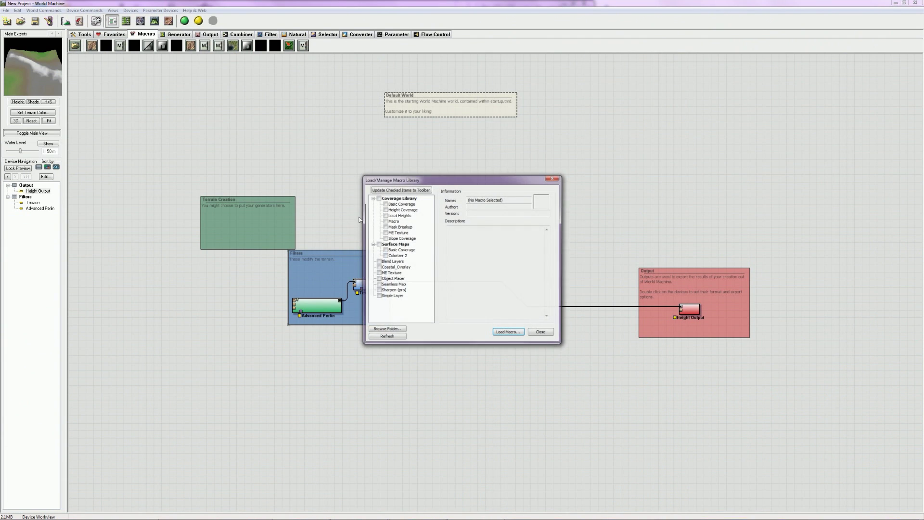
pyautogui.click(378, 272)
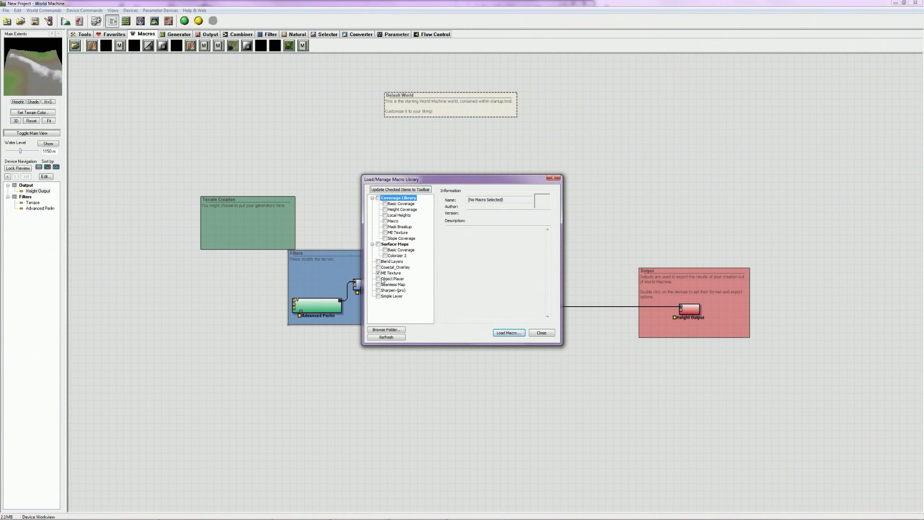
pyautogui.click(400, 190)
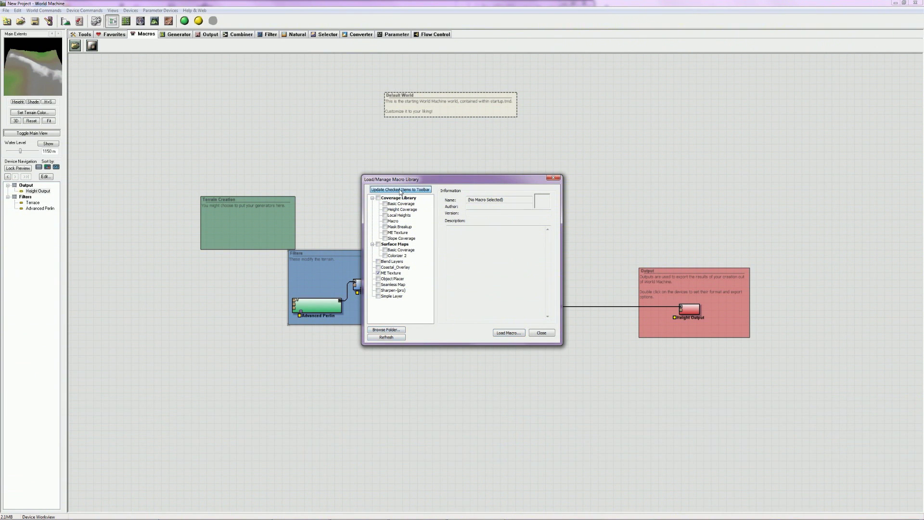
pyautogui.click(542, 333)
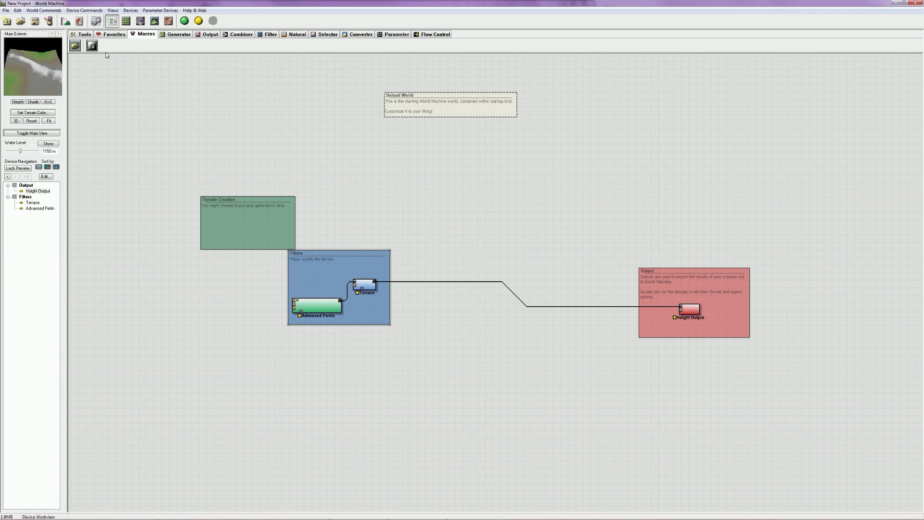
# Step: Place the ME Texture macro between the Filters and Output groups, just above the Terrace to Height Output wire
pyautogui.click(92, 45)
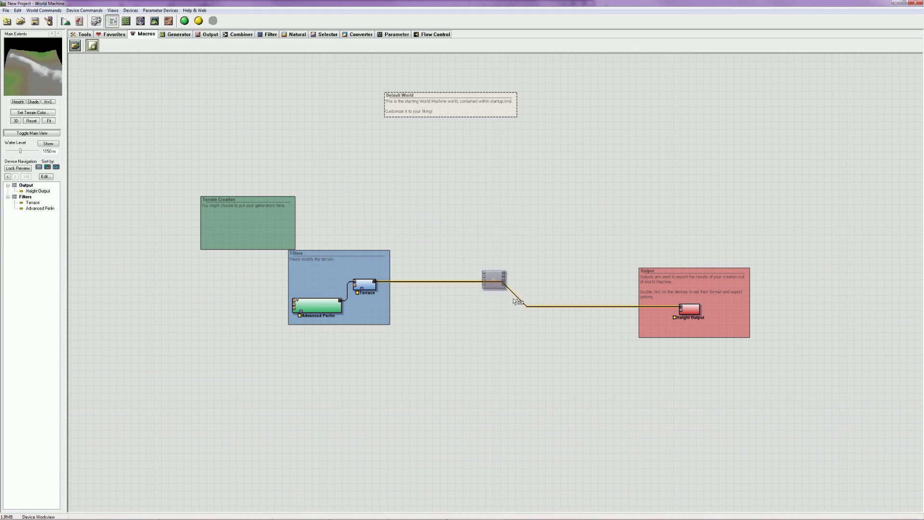
pyautogui.click(515, 236)
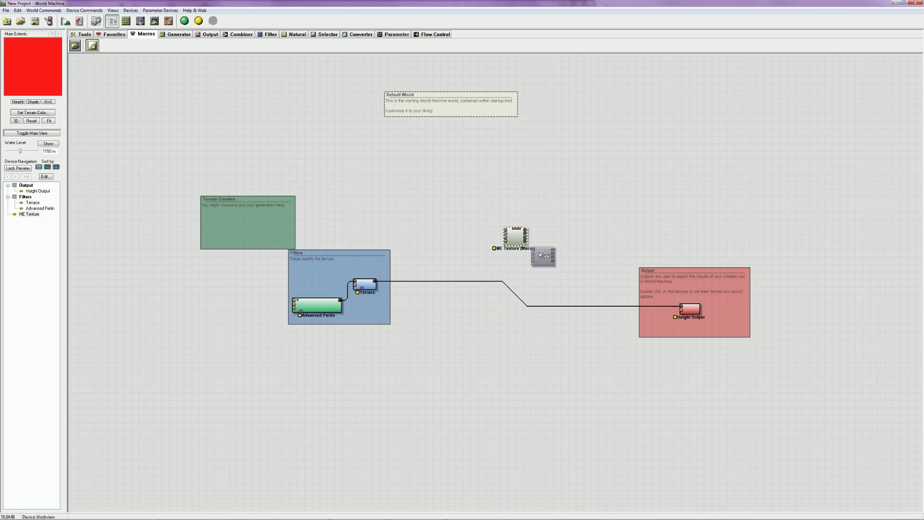
pyautogui.moveTo(517, 239); pyautogui.dragTo(544, 276)
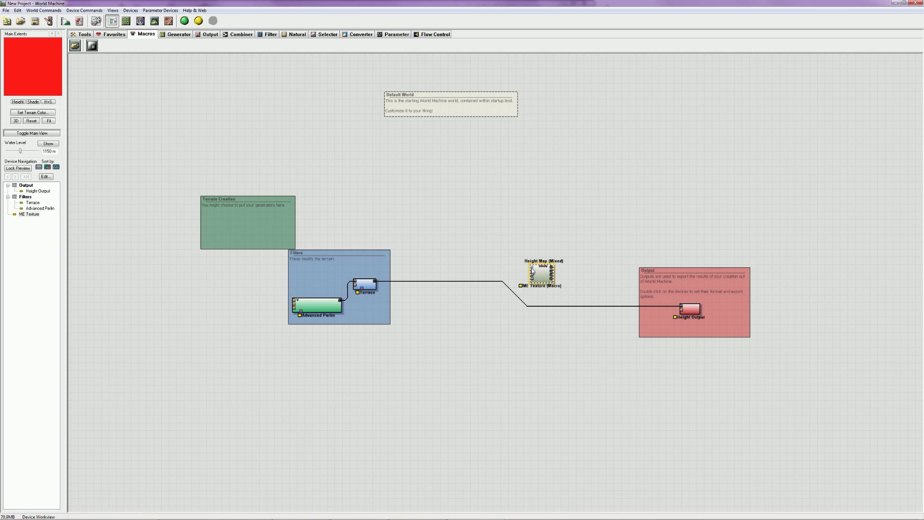
pyautogui.moveTo(543, 281); pyautogui.dragTo(549, 291)
pyautogui.moveTo(440, 217); pyautogui.dragTo(247, 385)
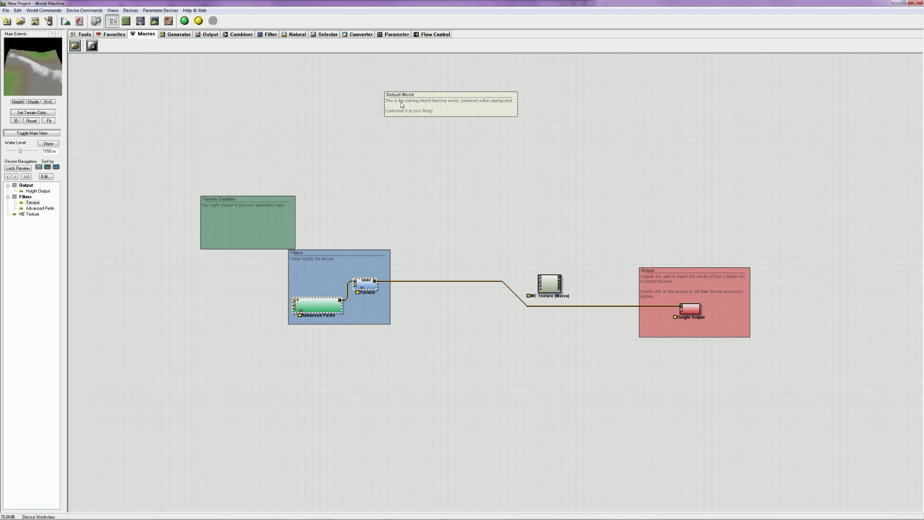
pyautogui.click(417, 111)
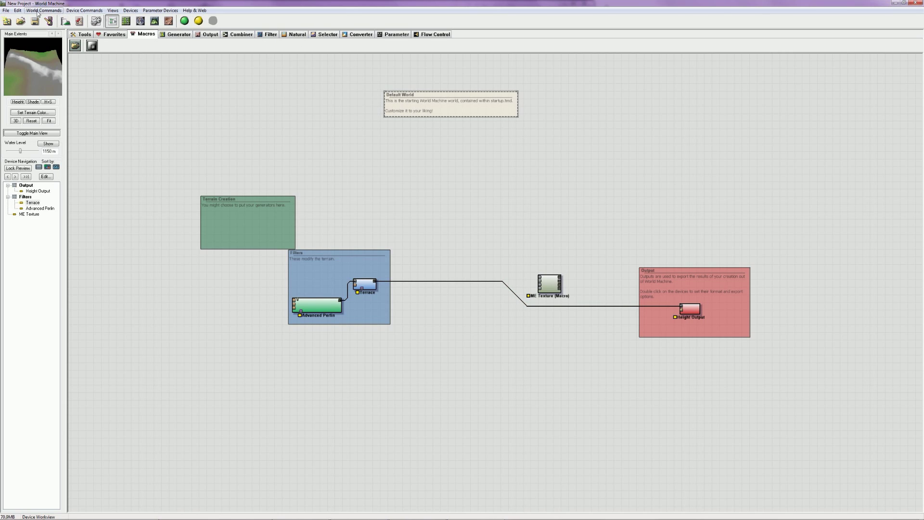
# Step: Open the Sweet Canyon Mesas world from the Terrain Examples folder
pyautogui.click(7, 11)
pyautogui.click(30, 35)
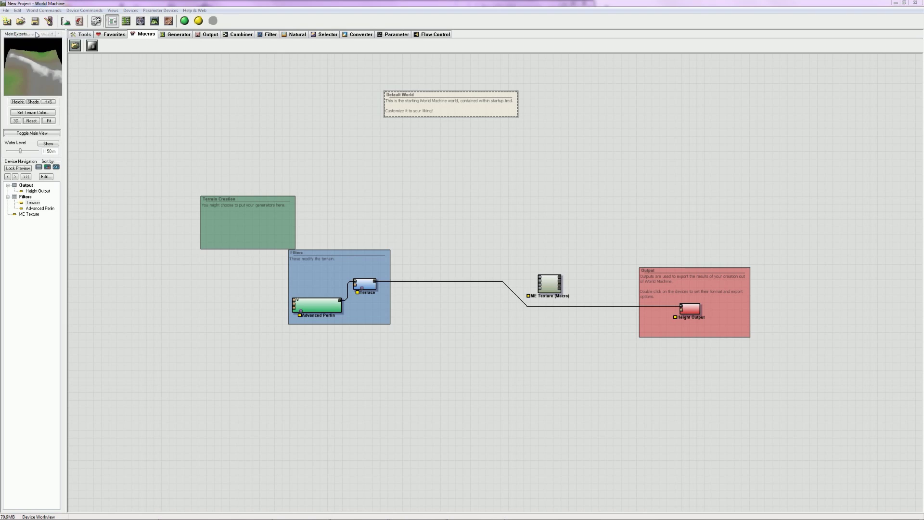
pyautogui.click(137, 70)
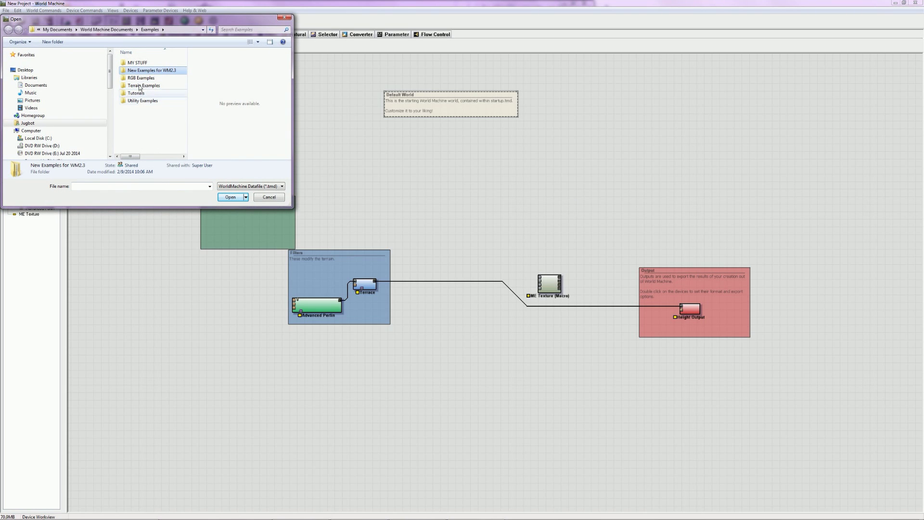
pyautogui.doubleClick(140, 86)
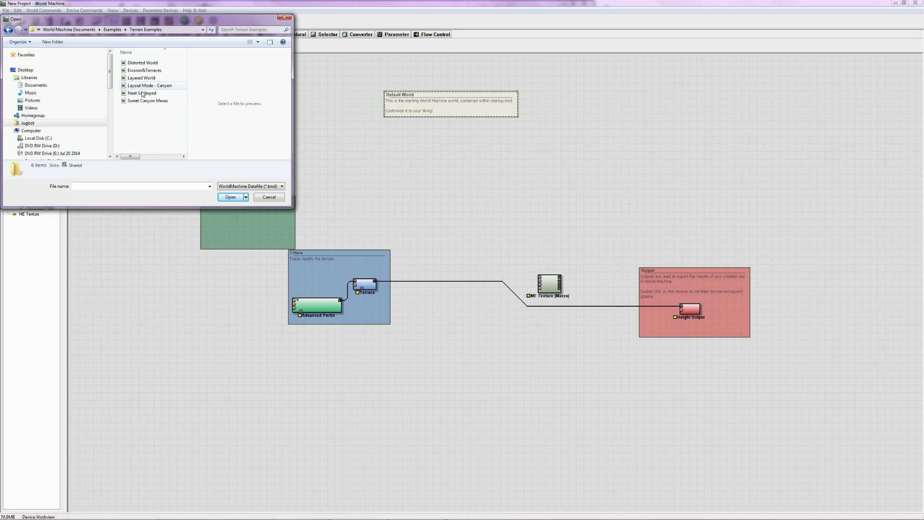
pyautogui.click(146, 102)
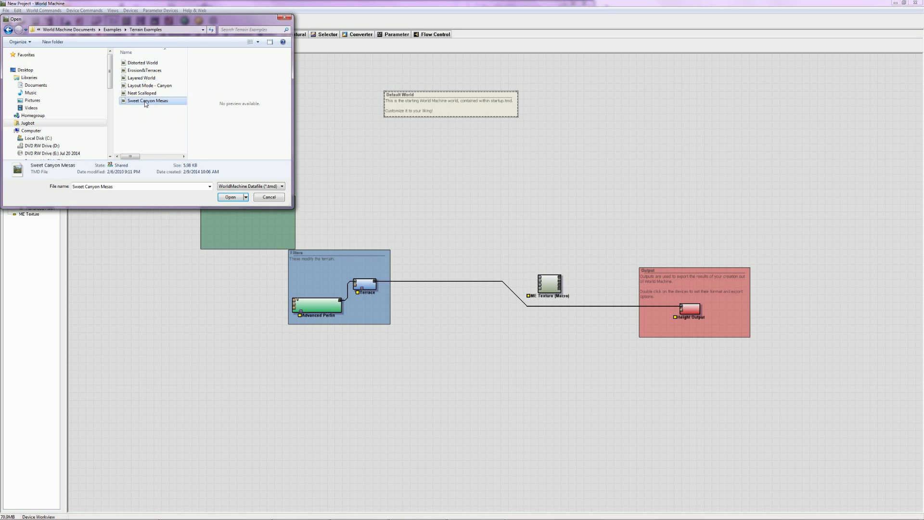
pyautogui.doubleClick(145, 102)
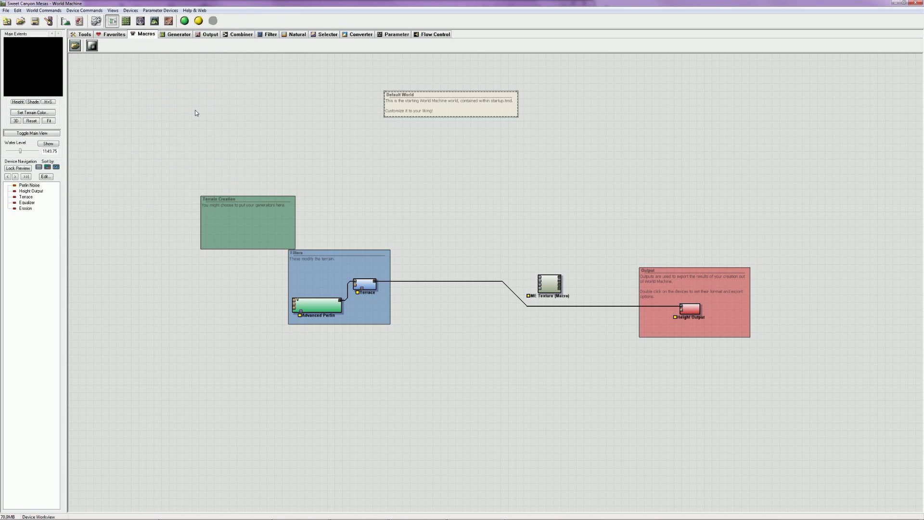
# Step: Place an ME Texture macro beyond the Erosion device and delete the Height Output device
pyautogui.scroll(-6, 574, 355)
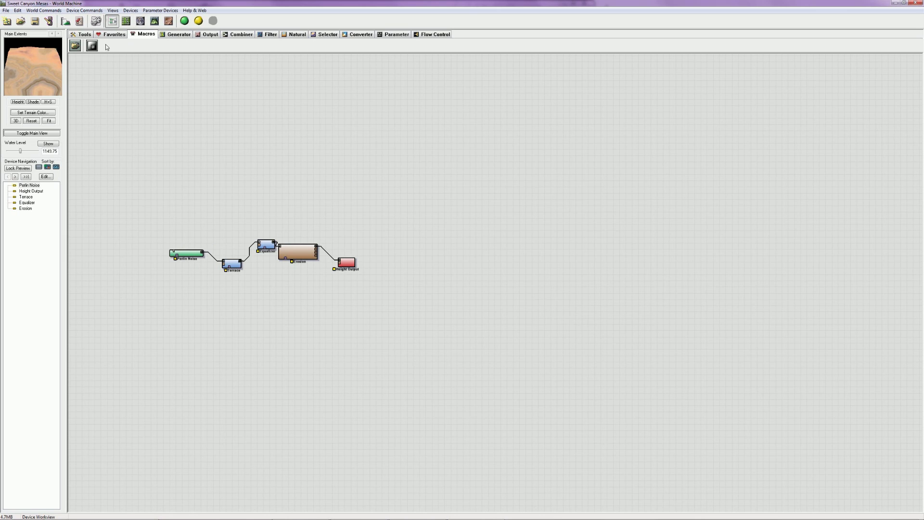
pyautogui.moveTo(93, 47); pyautogui.dragTo(404, 275)
pyautogui.click(425, 248)
pyautogui.click(346, 264)
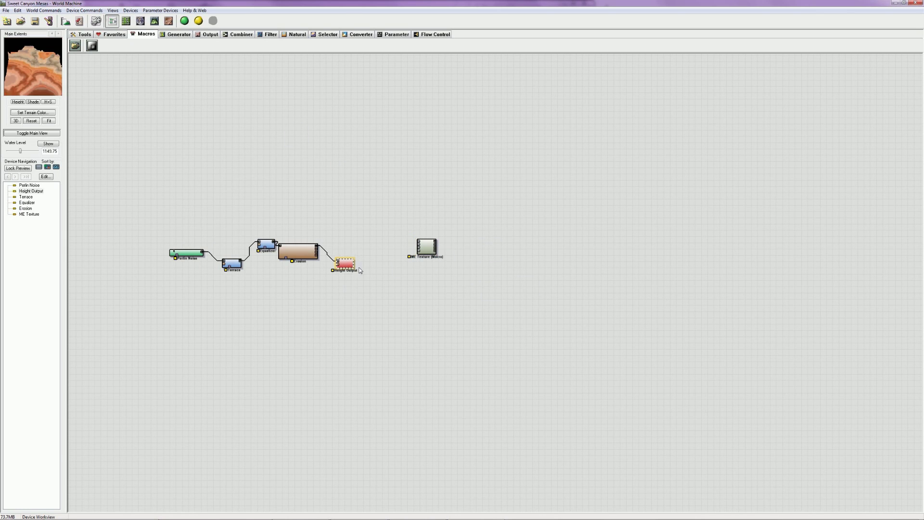
pyautogui.press('Delete')
pyautogui.click(481, 280)
# Step: Add two Layout Generator devices, one above the other, below the Erosion device
pyautogui.scroll(2, 367, 272)
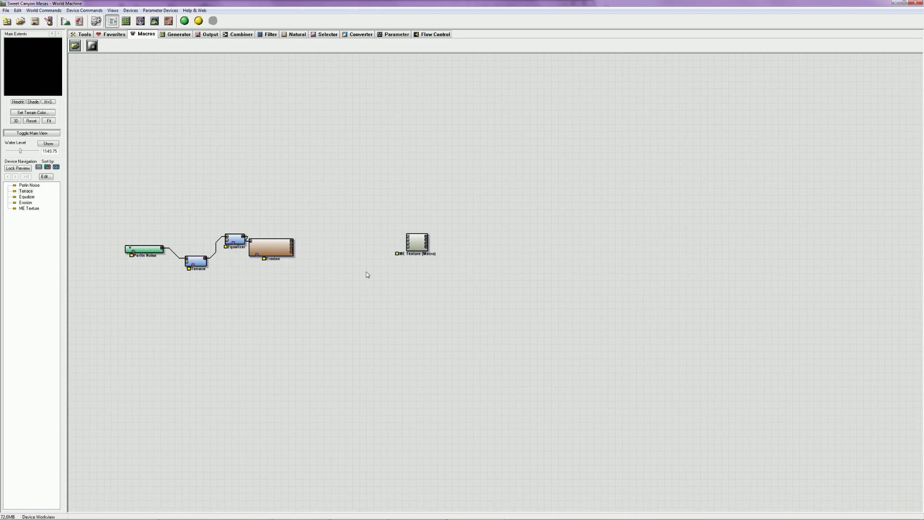
pyautogui.scroll(2, 409, 308)
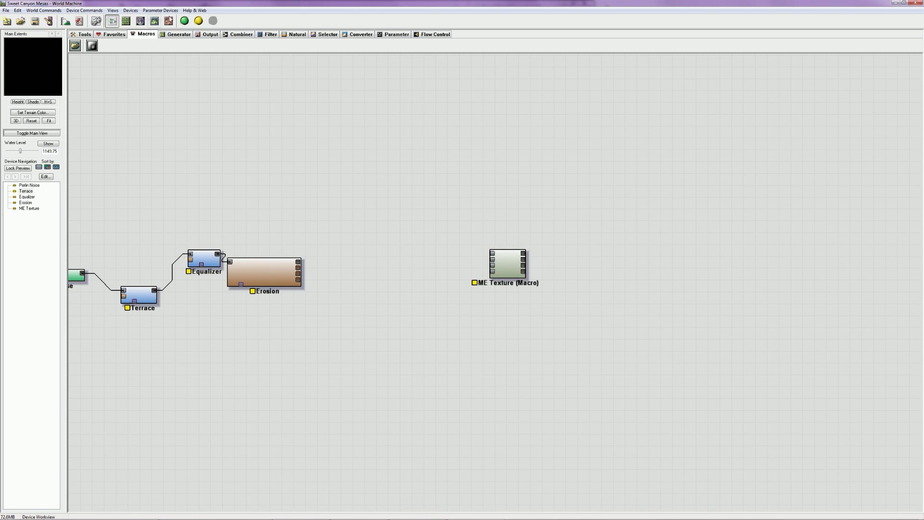
pyautogui.click(167, 35)
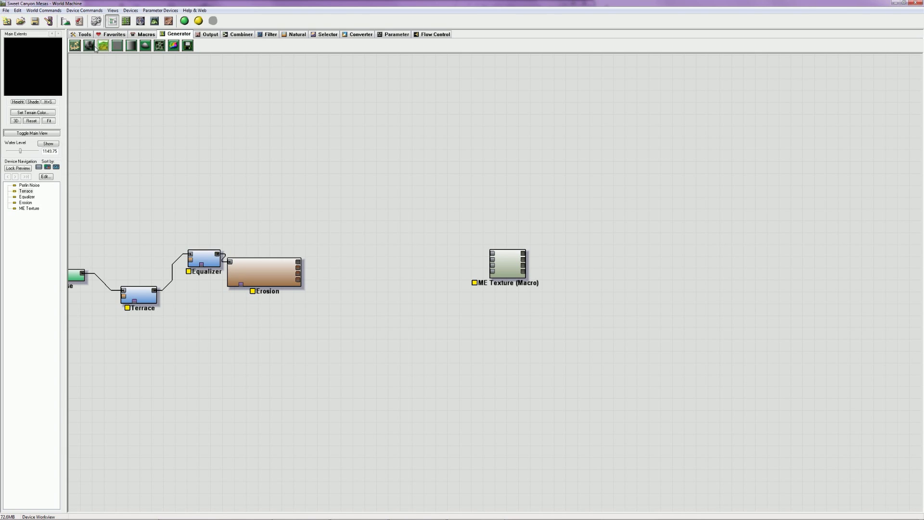
pyautogui.click(76, 46)
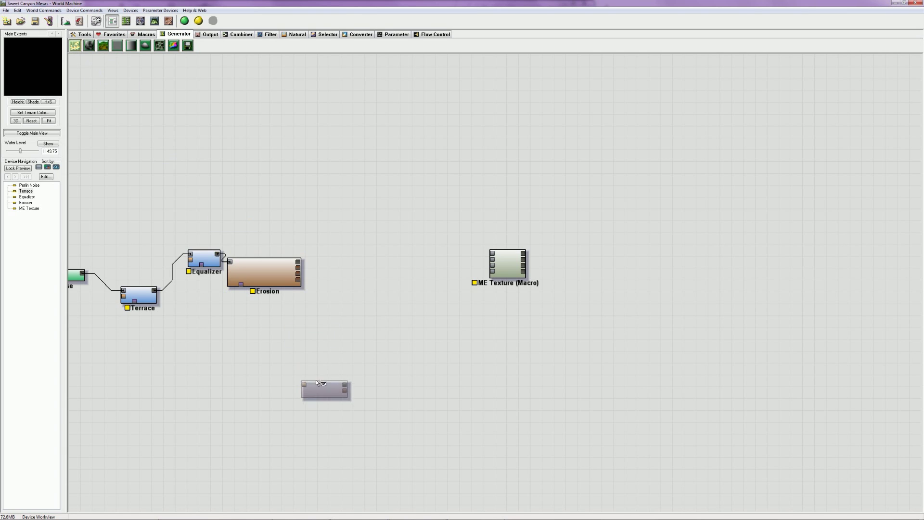
pyautogui.click(292, 353)
pyautogui.click(76, 46)
pyautogui.click(283, 390)
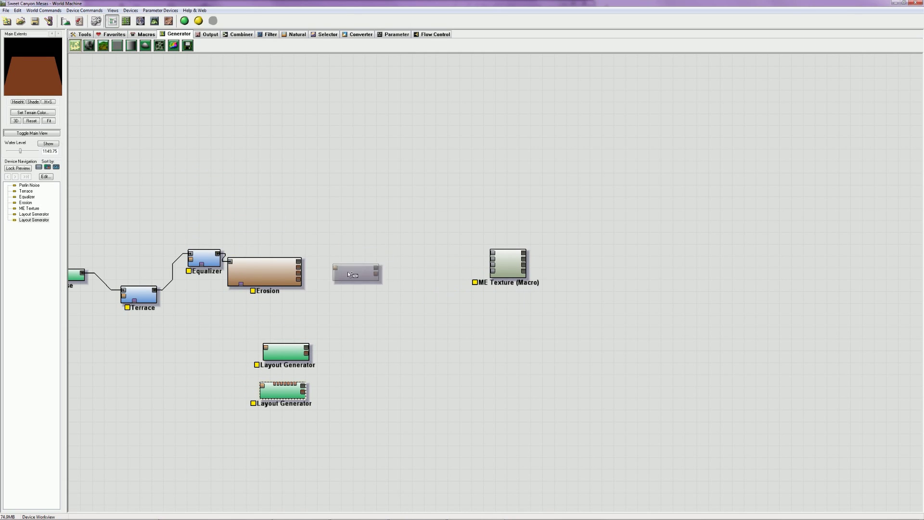
pyautogui.rightClick(425, 211)
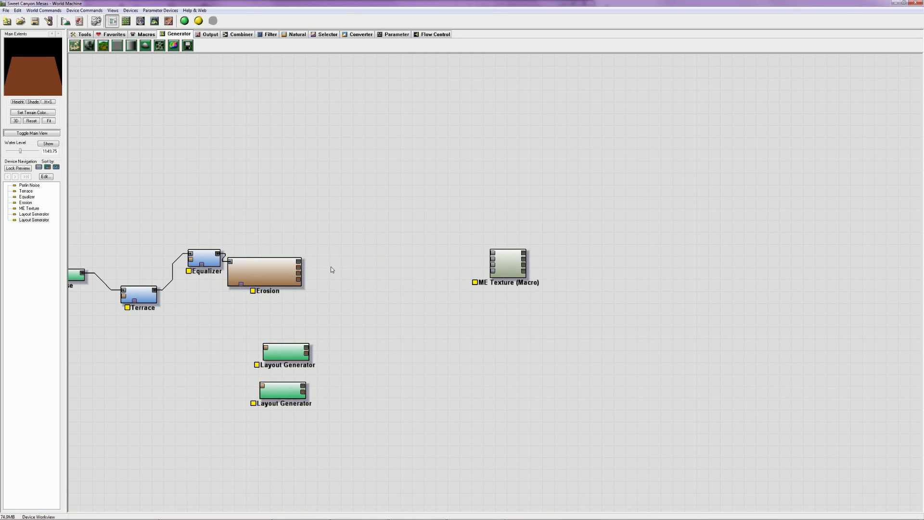
# Step: Wire Erosion's first two outputs to ME Texture's first two inputs, and each Layout Generator's primary output to one of the remaining inputs
pyautogui.moveTo(298, 262); pyautogui.dragTo(493, 257)
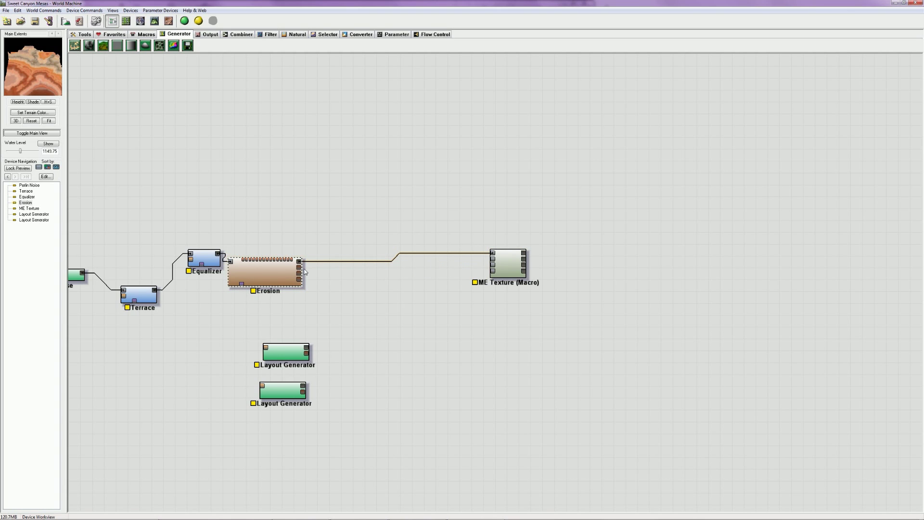
pyautogui.moveTo(299, 267); pyautogui.dragTo(493, 260)
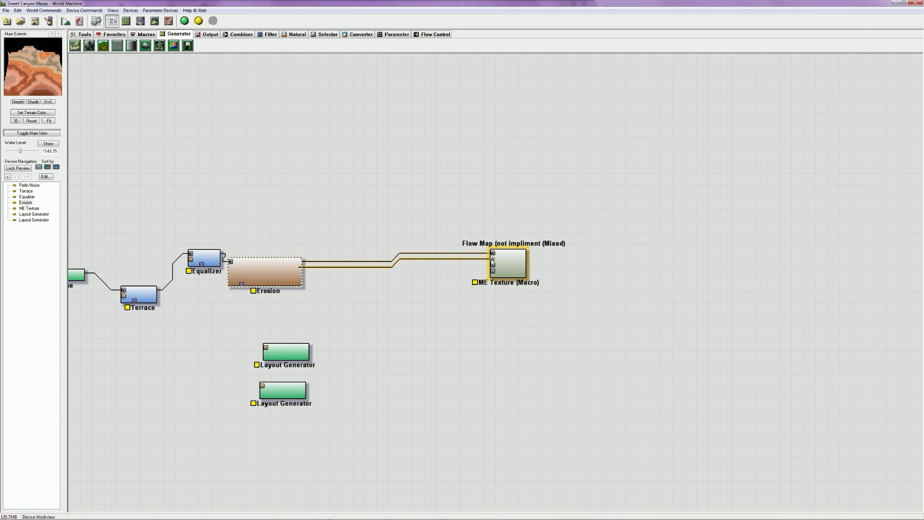
pyautogui.moveTo(287, 352); pyautogui.dragTo(296, 349)
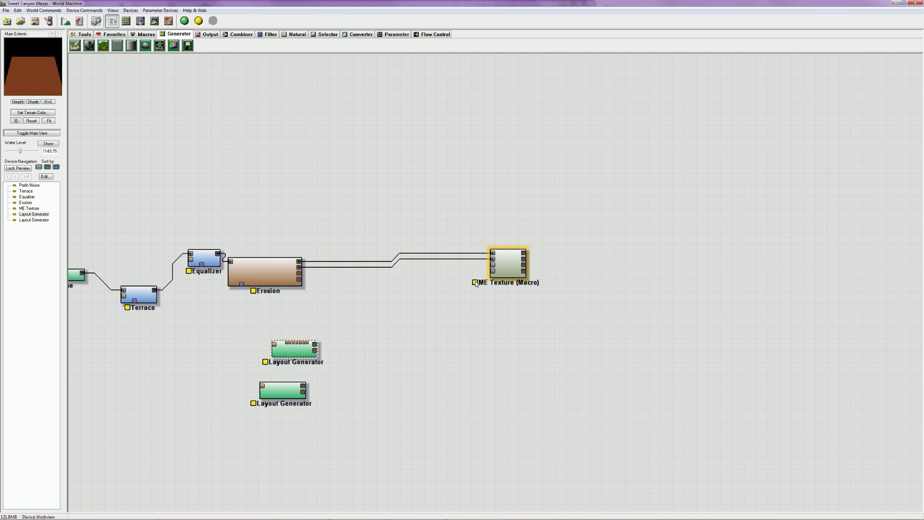
pyautogui.moveTo(493, 264); pyautogui.dragTo(315, 347)
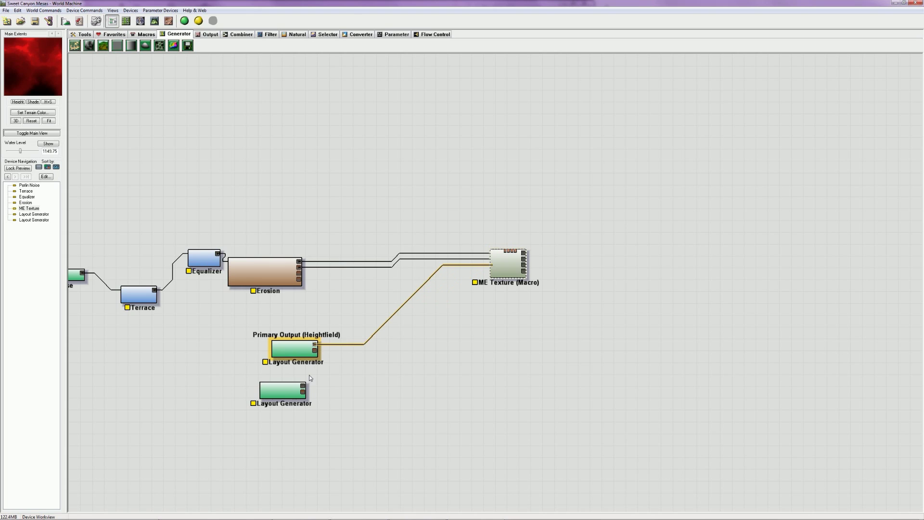
pyautogui.click(288, 390)
pyautogui.click(494, 273)
pyautogui.moveTo(493, 273); pyautogui.dragTo(302, 386)
# Step: Align the two Layout Generators closer together beneath the Erosion device
pyautogui.moveTo(298, 347); pyautogui.dragTo(278, 334)
pyautogui.moveTo(288, 395); pyautogui.dragTo(283, 374)
pyautogui.click(514, 269)
# Step: Add a Bitmap Output device beyond ME Texture and duplicate it three times
pyautogui.scroll(-2, 520, 284)
pyautogui.moveTo(528, 304); pyautogui.dragTo(352, 321, button='right')
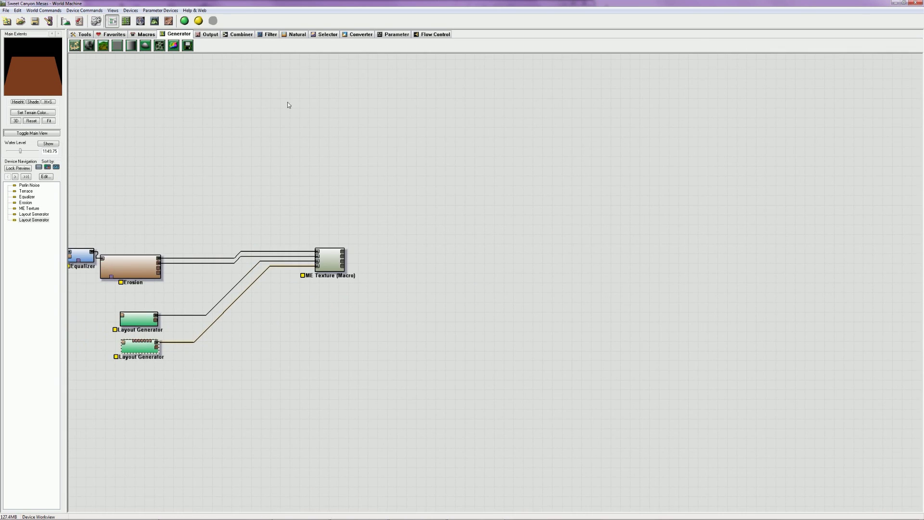
pyautogui.click(208, 34)
pyautogui.click(75, 45)
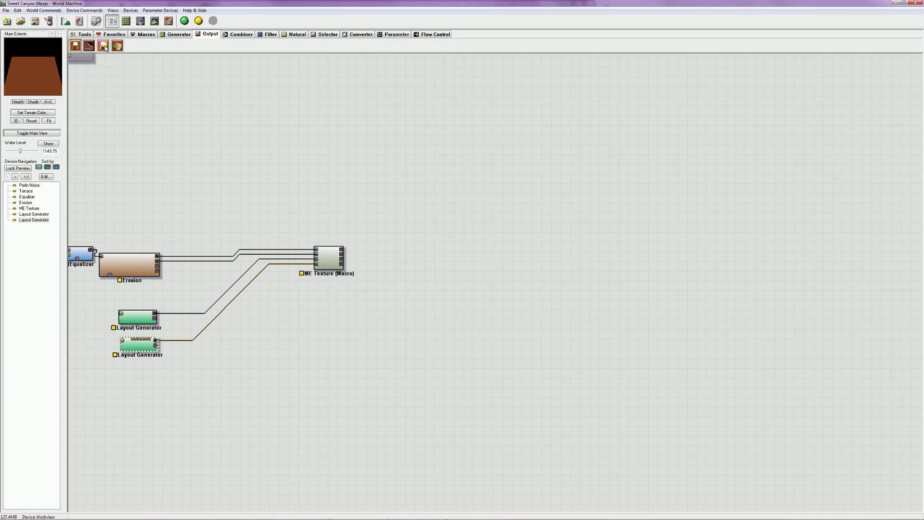
pyautogui.click(414, 231)
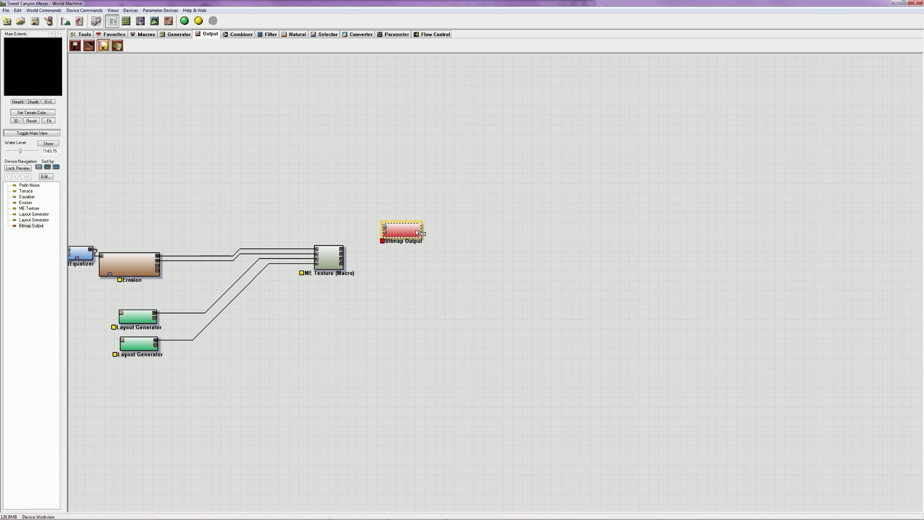
pyautogui.hotkey('ctrl', 'v')
pyautogui.hotkey('ctrl', 'v')
pyautogui.hotkey('ctrl', 'v')
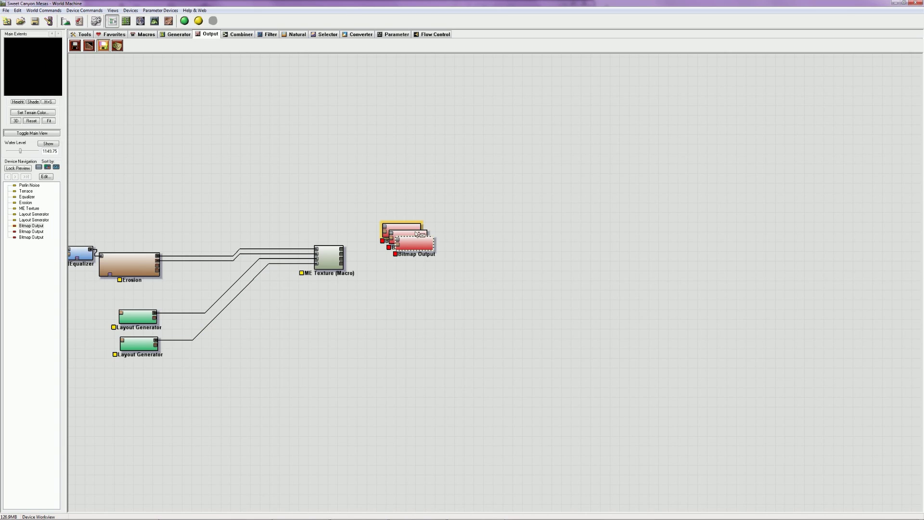
# Step: Connect each of ME Texture's four outputs to its own Bitmap Output device
pyautogui.click(342, 250)
pyautogui.click(385, 227)
pyautogui.click(384, 228)
pyautogui.moveTo(383, 228); pyautogui.dragTo(348, 252)
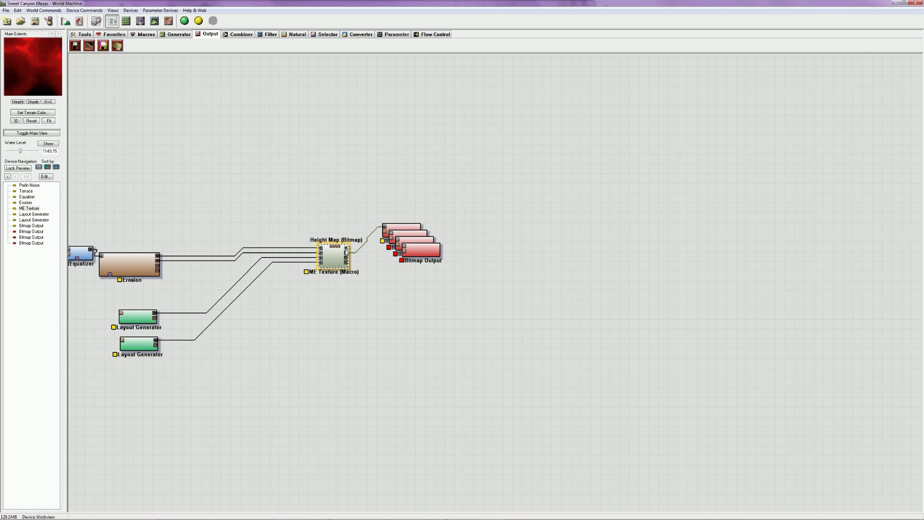
pyautogui.click(386, 229)
pyautogui.moveTo(385, 229); pyautogui.dragTo(347, 261)
pyautogui.click(346, 253)
pyautogui.click(421, 250)
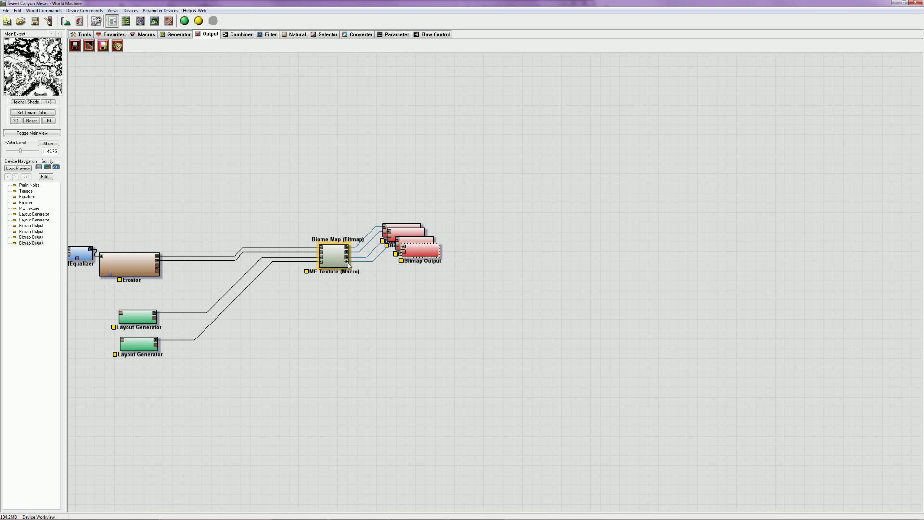
# Step: Spread the four overlapping Bitmap Output devices into a vertical column beyond ME Texture
pyautogui.moveTo(421, 251); pyautogui.dragTo(457, 256)
pyautogui.moveTo(402, 230); pyautogui.dragTo(451, 213)
pyautogui.moveTo(444, 262)
pyautogui.mouseDown()
pyautogui.moveTo(464, 248)
pyautogui.moveTo(444, 259)
pyautogui.mouseUp()
pyautogui.moveTo(470, 342); pyautogui.dragTo(444, 319)
pyautogui.moveTo(474, 289); pyautogui.dragTo(459, 292)
pyautogui.moveTo(453, 252); pyautogui.dragTo(453, 250)
# Step: Enter the ME Texture macro and examine its internal device network
pyautogui.doubleClick(330, 260)
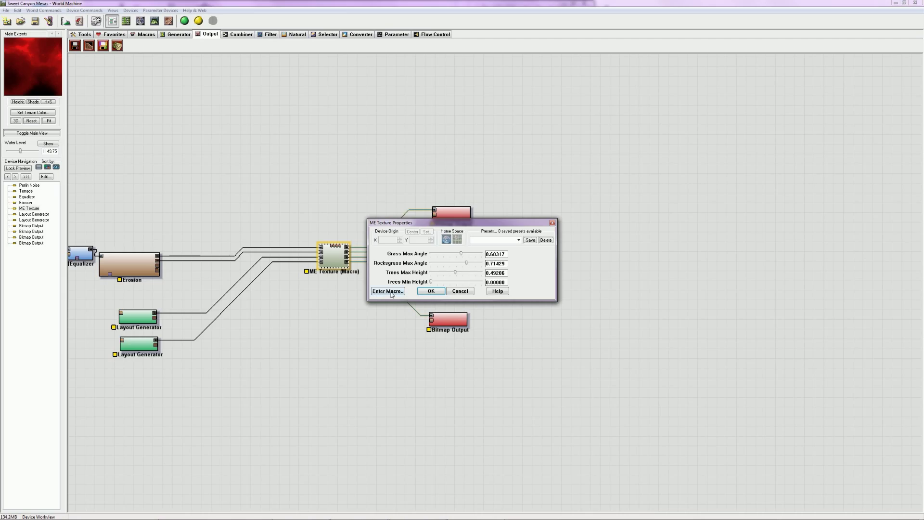
pyautogui.click(393, 291)
pyautogui.scroll(-3, 464, 313)
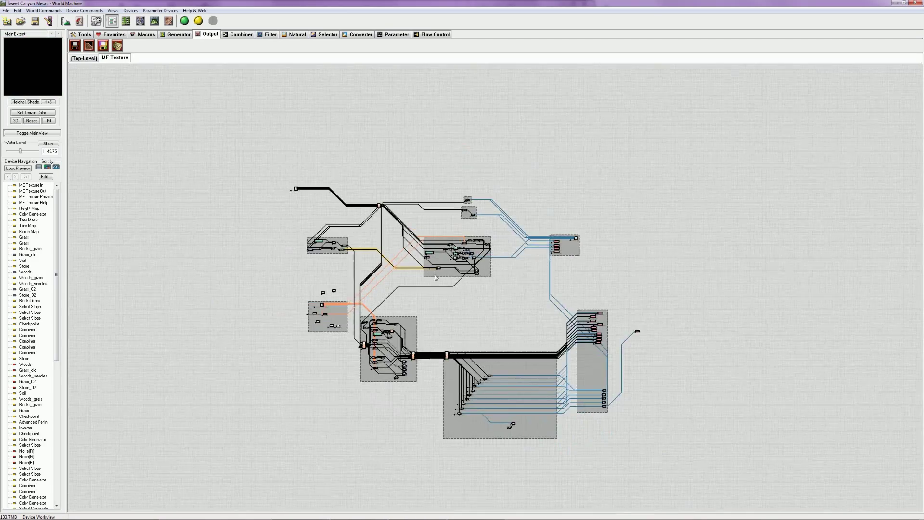
pyautogui.scroll(2, 460, 303)
pyautogui.scroll(2, 464, 284)
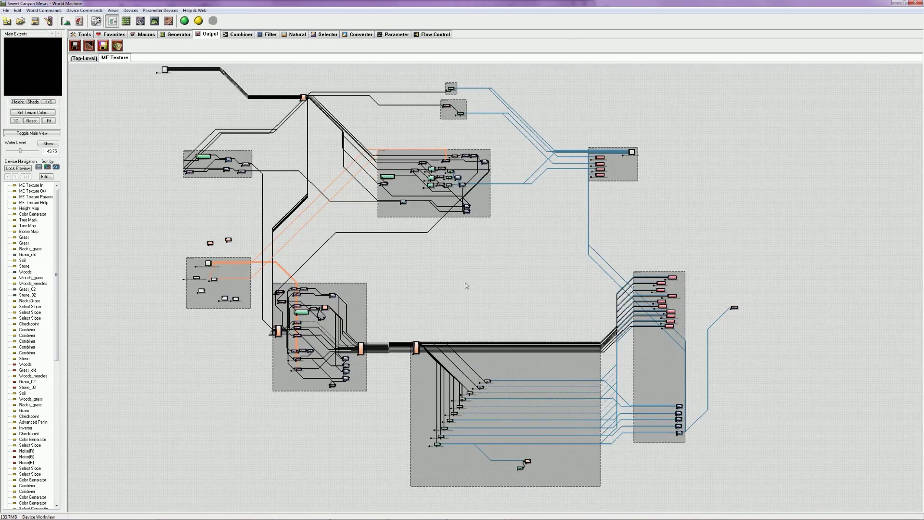
pyautogui.moveTo(714, 483); pyautogui.dragTo(168, 85)
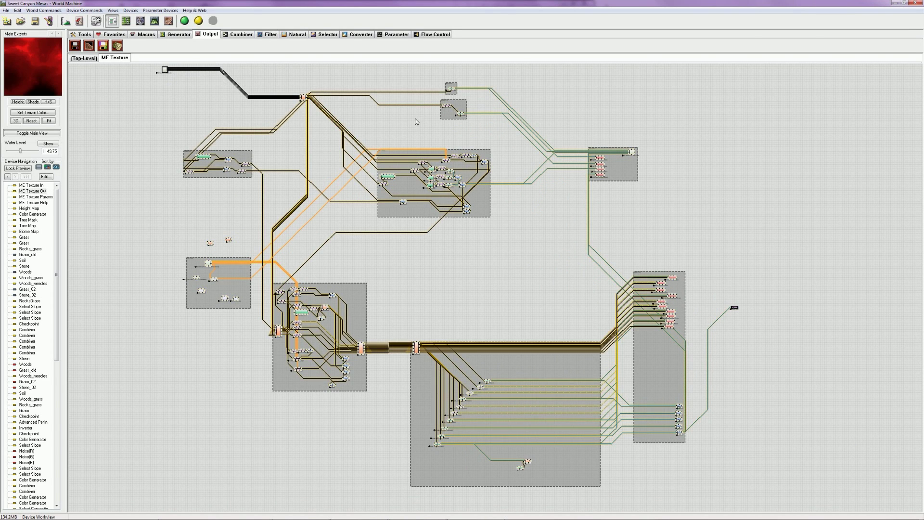
# Step: Leave the macro and return to the top-level device network
pyautogui.click(86, 59)
pyautogui.middleClick(109, 58)
pyautogui.scroll(-4, 576, 330)
pyautogui.moveTo(523, 397); pyautogui.dragTo(362, 399, button='middle')
pyautogui.scroll(-1, 459, 360)
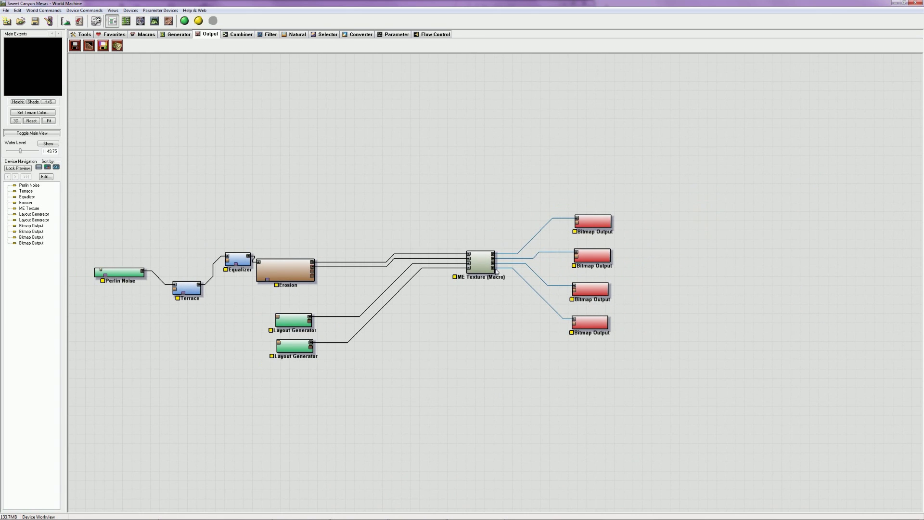
# Step: Review the grass, rocksgrass and tree limits in the ME Texture macro's properties
pyautogui.doubleClick(481, 264)
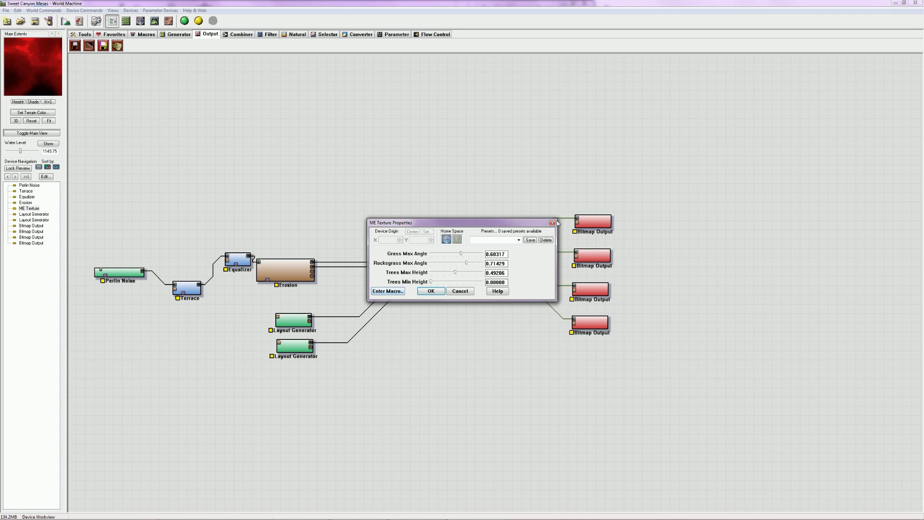
pyautogui.click(552, 223)
pyautogui.scroll(4, 495, 289)
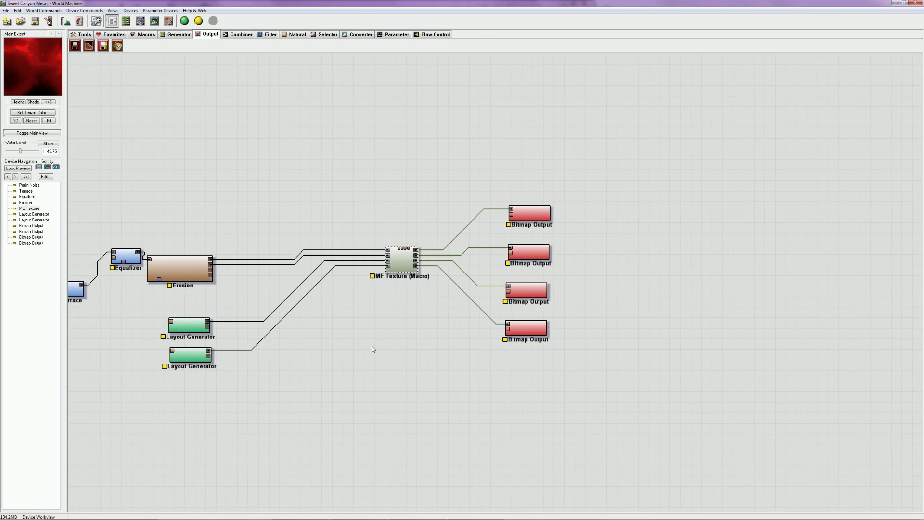
pyautogui.scroll(1, 393, 342)
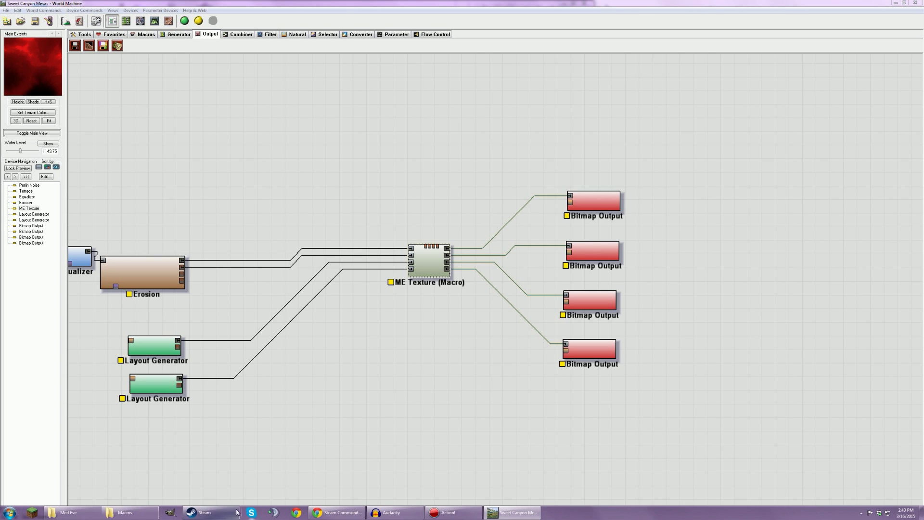
# Step: Switch to Steam and browse the local files of Medieval Engineers
pyautogui.click(201, 513)
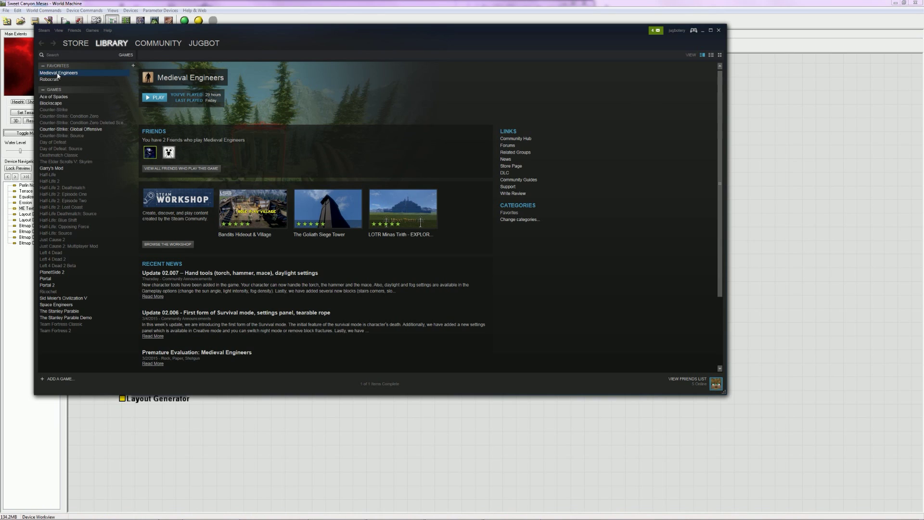
pyautogui.rightClick(93, 73)
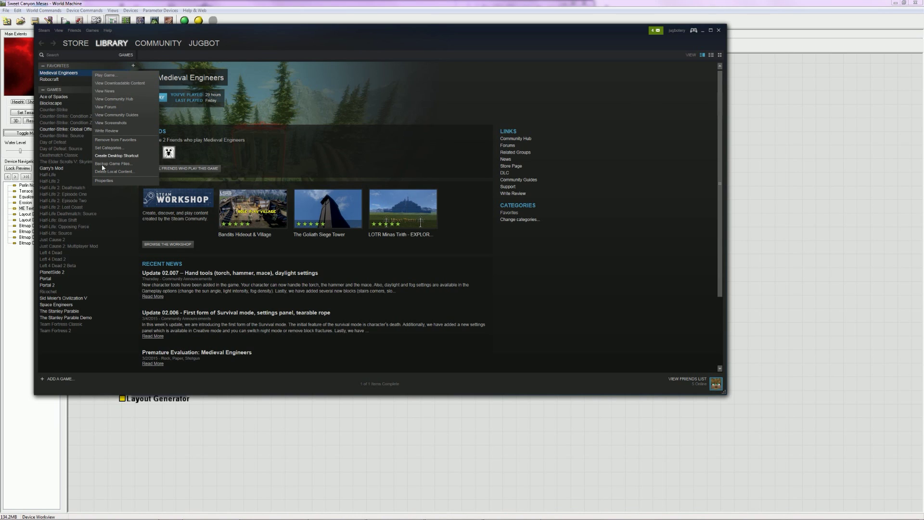
pyautogui.click(104, 181)
pyautogui.click(438, 167)
pyautogui.click(387, 194)
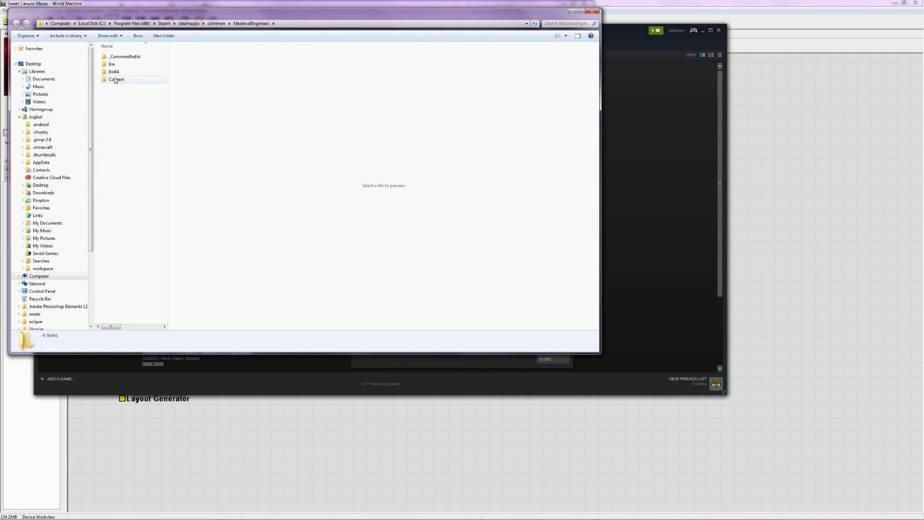
# Step: Open the Scenarios file from the game's Content\Data folder in Notepad++ and maximize the window
pyautogui.doubleClick(115, 80)
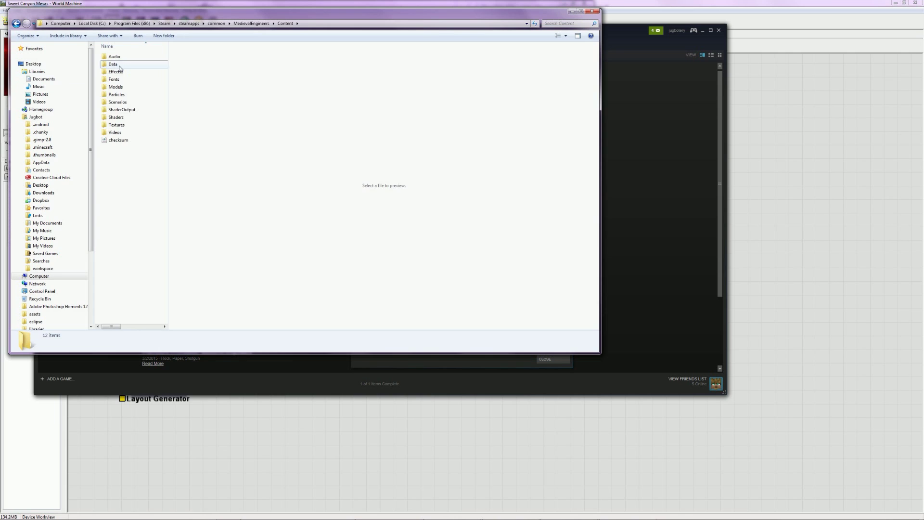
pyautogui.doubleClick(115, 64)
pyautogui.click(136, 127)
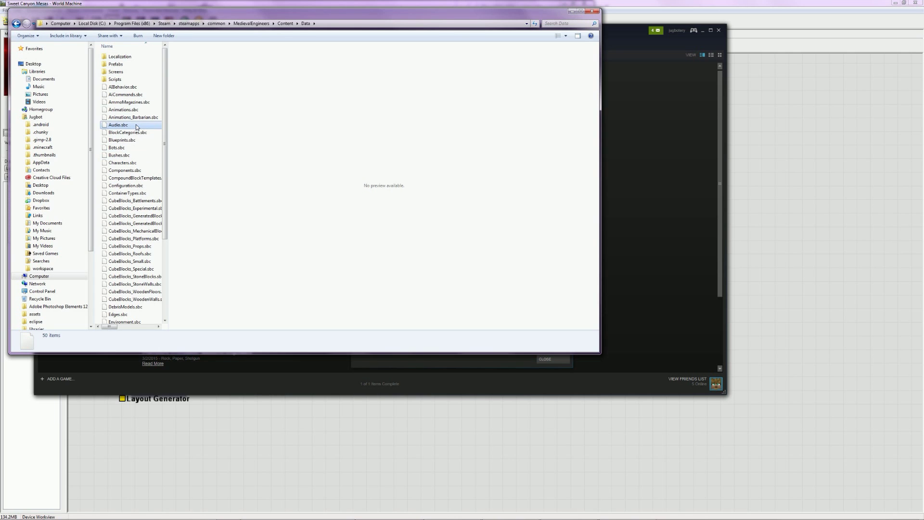
pyautogui.press('s')
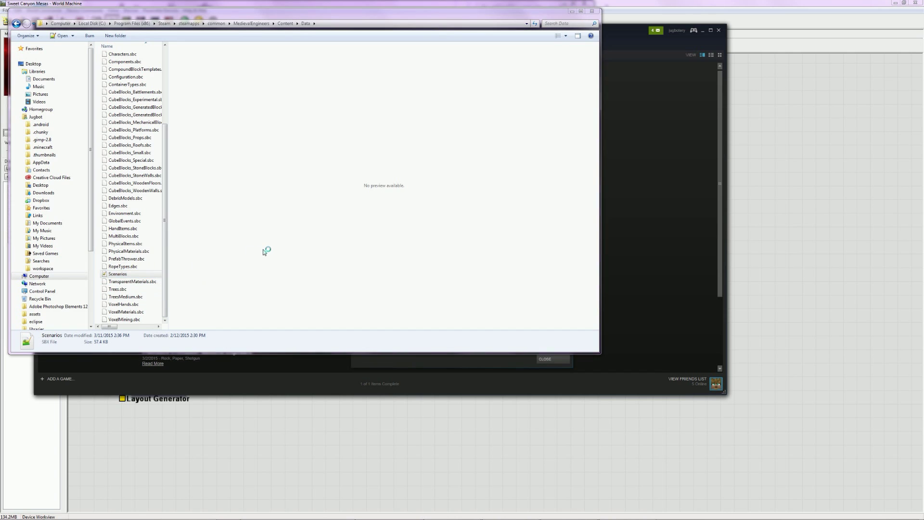
pyautogui.moveTo(399, 55); pyautogui.dragTo(291, 2)
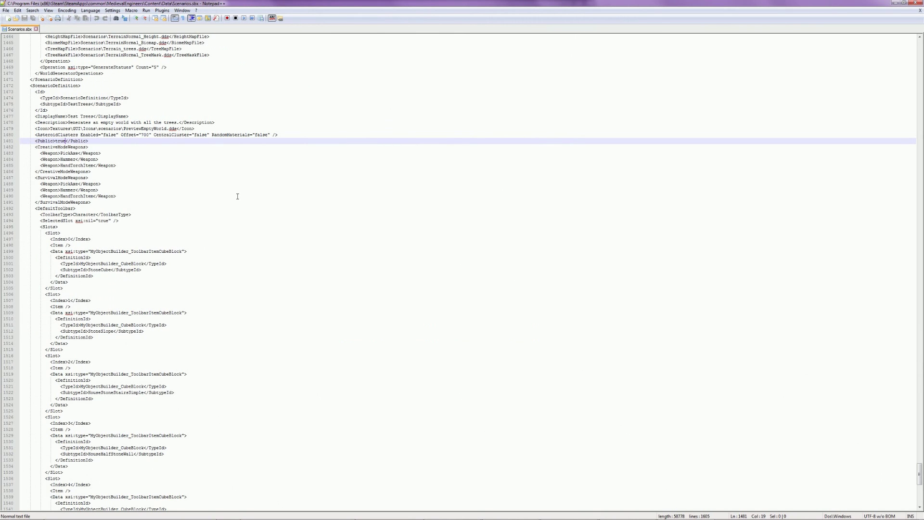
# Step: Find all occurrences of "Public" in Scenarios.sbx
pyautogui.scroll(8, 238, 196)
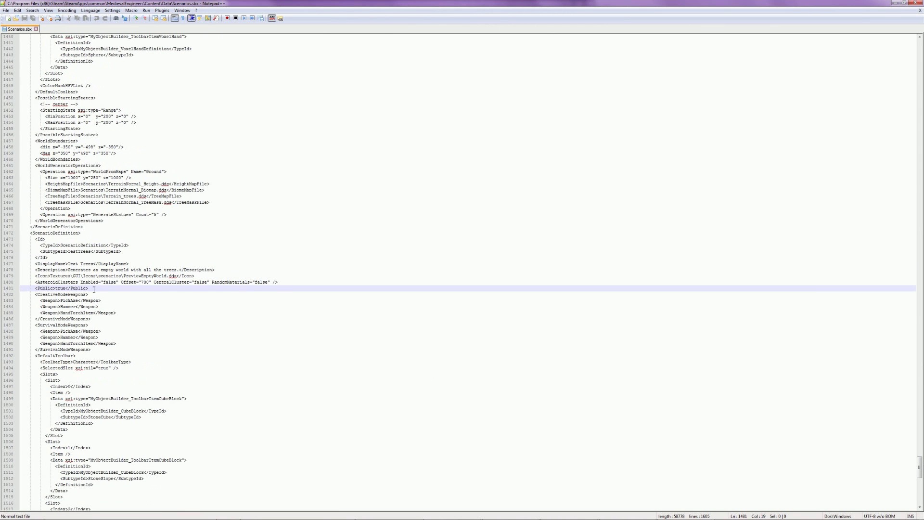
pyautogui.moveTo(68, 289); pyautogui.dragTo(39, 290)
pyautogui.click(80, 290)
pyautogui.doubleClick(50, 288)
pyautogui.hotkey('ctrl', 'f')
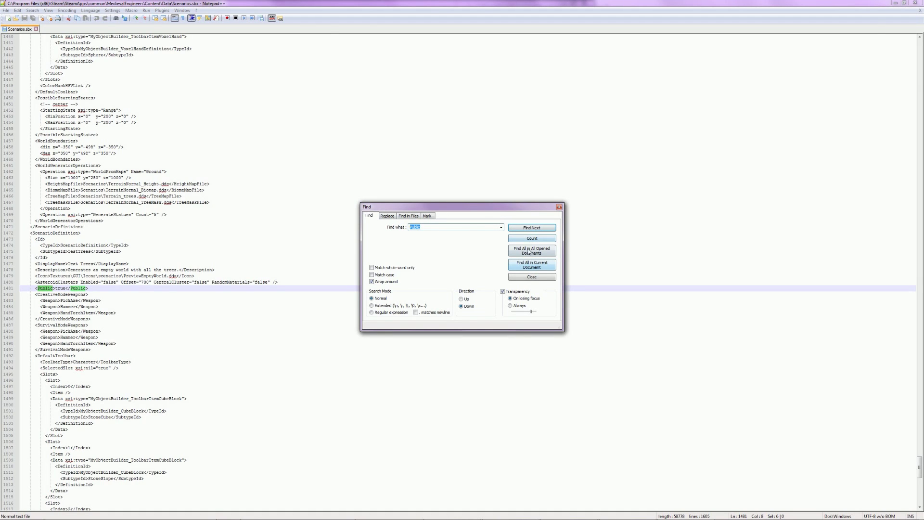
pyautogui.click(528, 229)
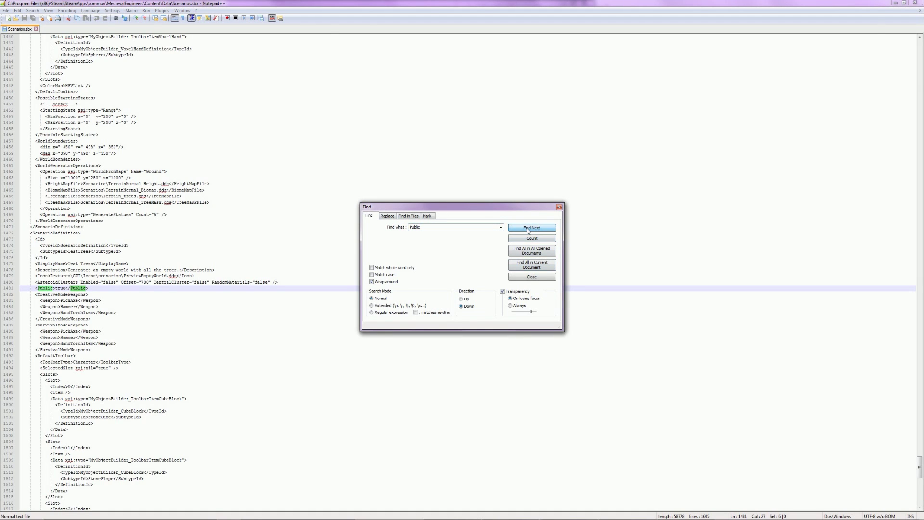
pyautogui.click(533, 265)
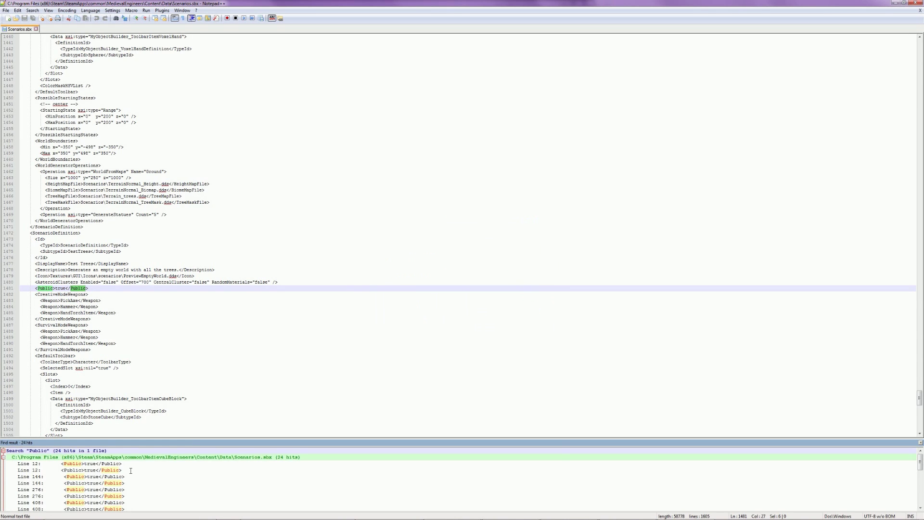
# Step: Use the Public matches to locate the GenerateFromMaps scenario definition at line 1342
pyautogui.scroll(-5, 130, 472)
pyautogui.doubleClick(100, 483)
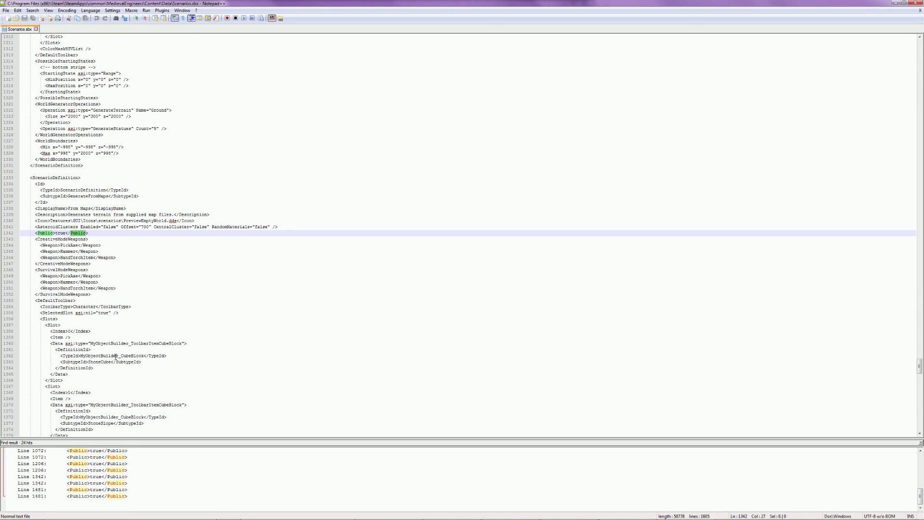
pyautogui.click(93, 496)
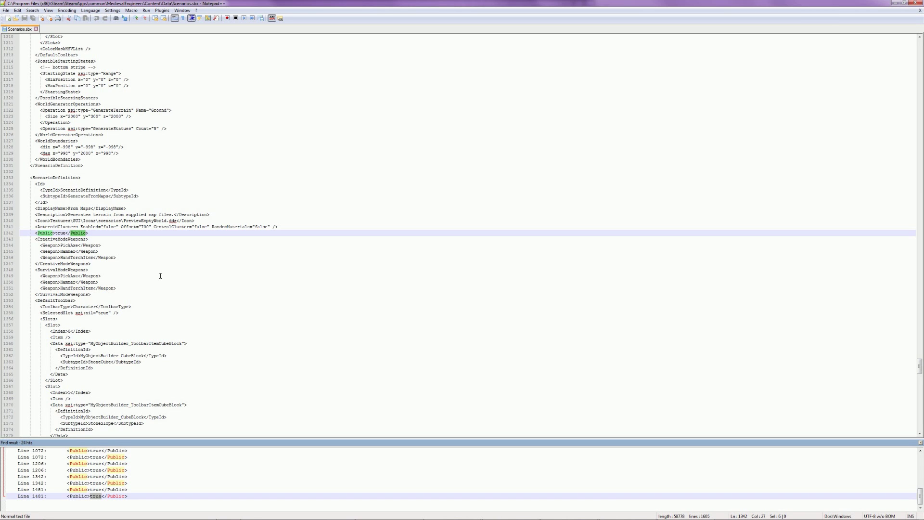
pyautogui.scroll(-1, 86, 217)
pyautogui.scroll(5, 102, 232)
pyautogui.scroll(2, 106, 450)
pyautogui.scroll(2, 143, 385)
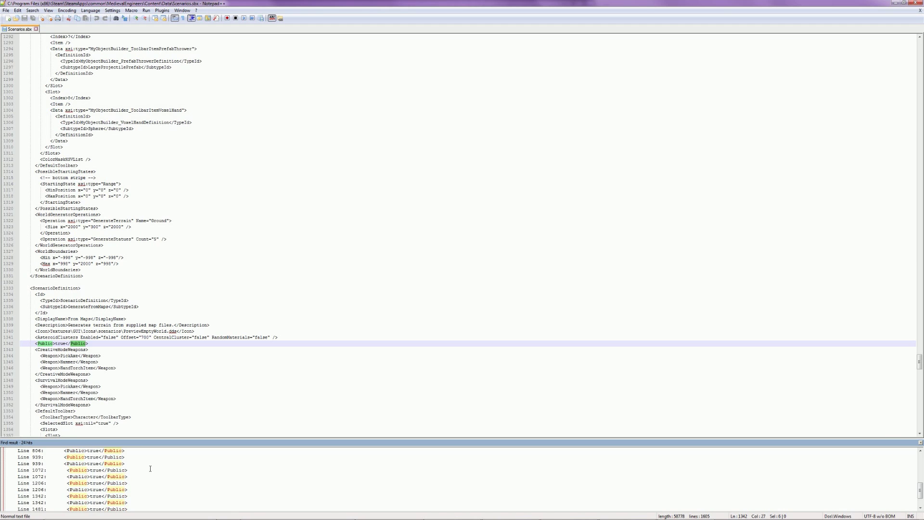
pyautogui.scroll(-2, 172, 459)
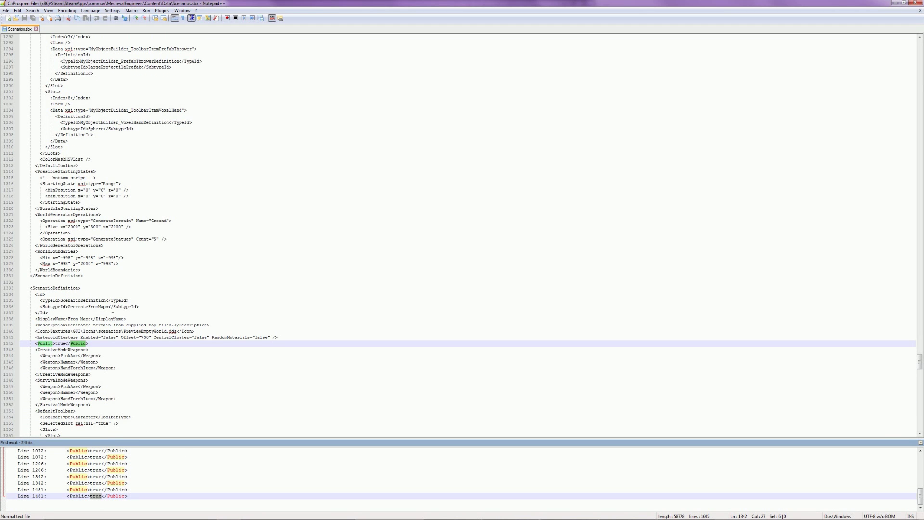
pyautogui.moveTo(76, 306); pyautogui.dragTo(81, 307)
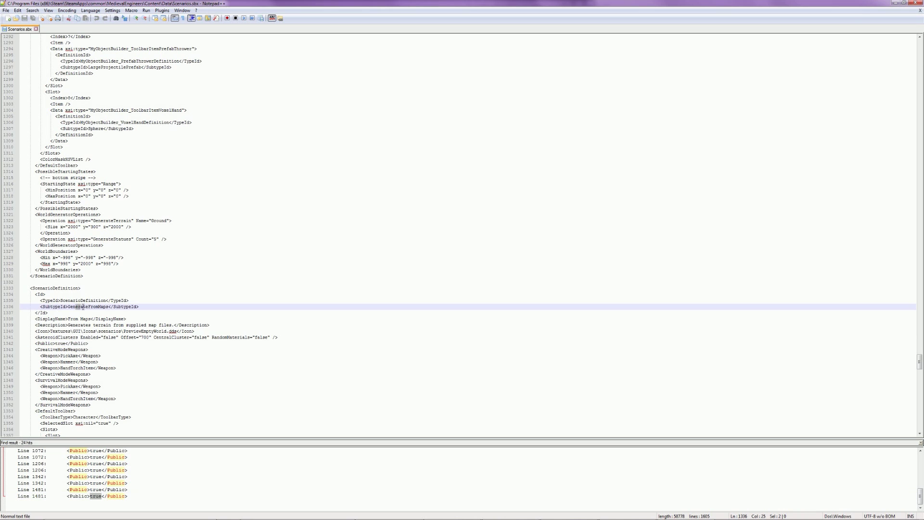
# Step: Examine the height, biome, tree and tree mask file entries of the GenerateFromMaps scenario and highlight TerrainNormal_Height.dds
pyautogui.scroll(-4, 117, 327)
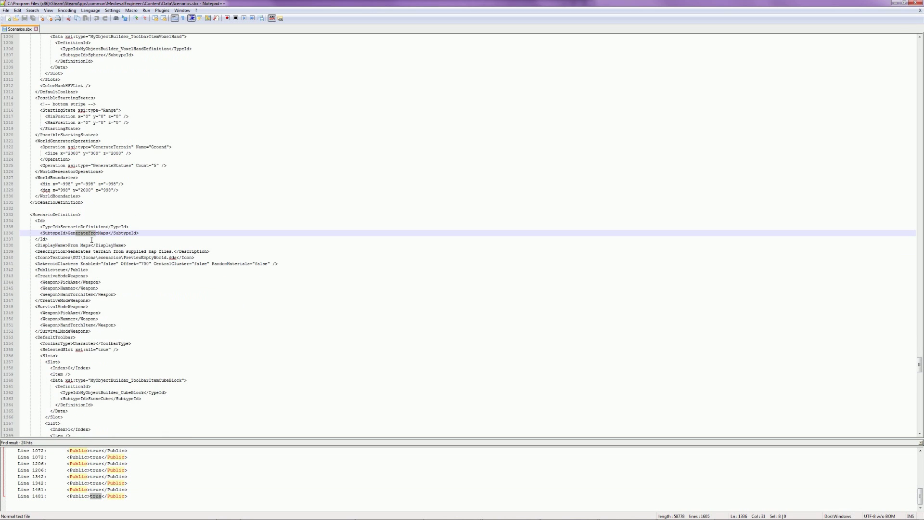
pyautogui.scroll(-12, 138, 313)
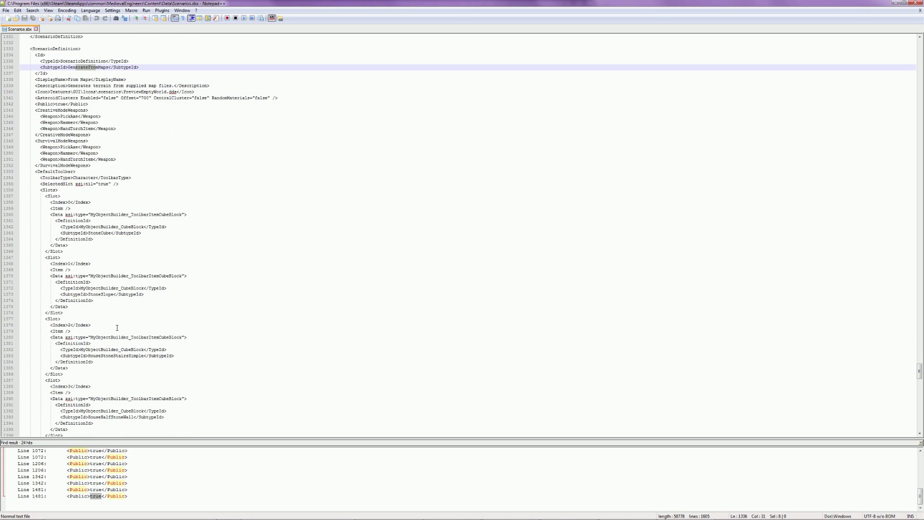
pyautogui.scroll(-11, 134, 270)
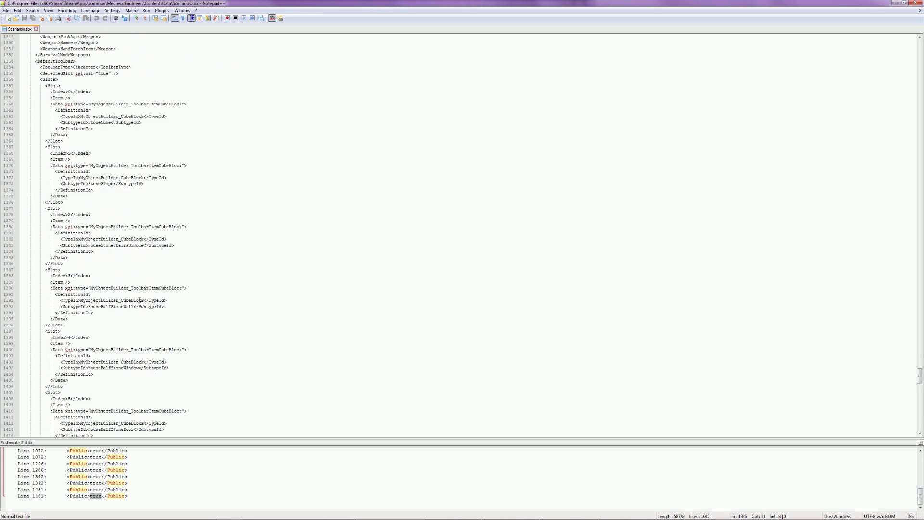
pyautogui.scroll(-16, 138, 301)
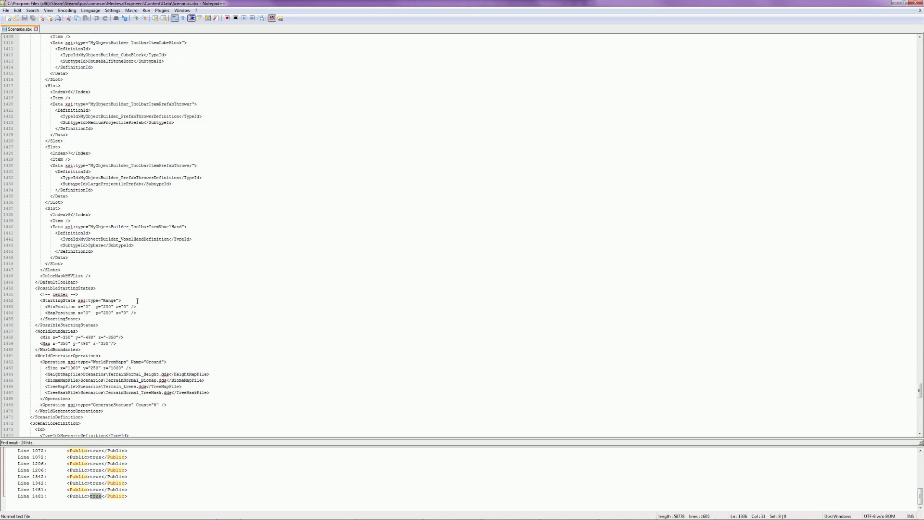
pyautogui.moveTo(211, 321); pyautogui.dragTo(215, 295)
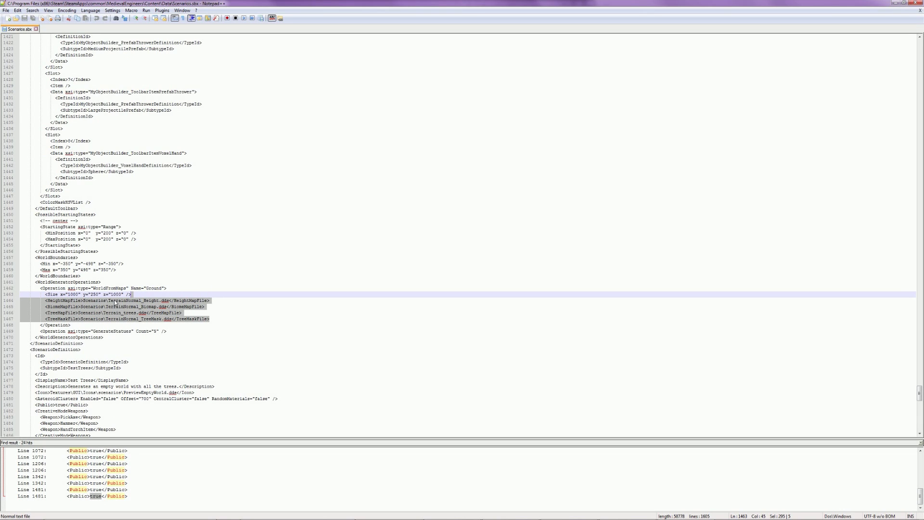
pyautogui.click(165, 300)
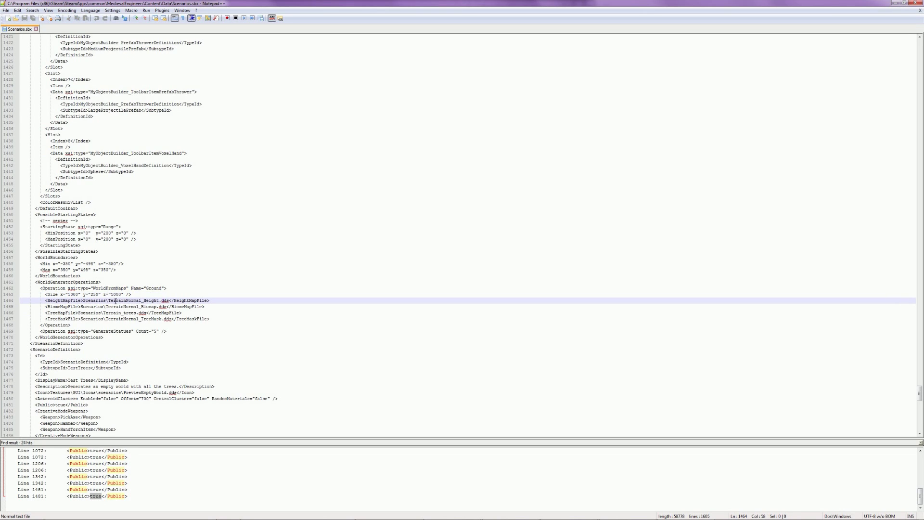
pyautogui.moveTo(109, 300); pyautogui.dragTo(159, 300)
# Step: Open the MedievalEngineers folder under AppData\Roaming from its desktop shortcut and check its full path
pyautogui.moveTo(357, 517)
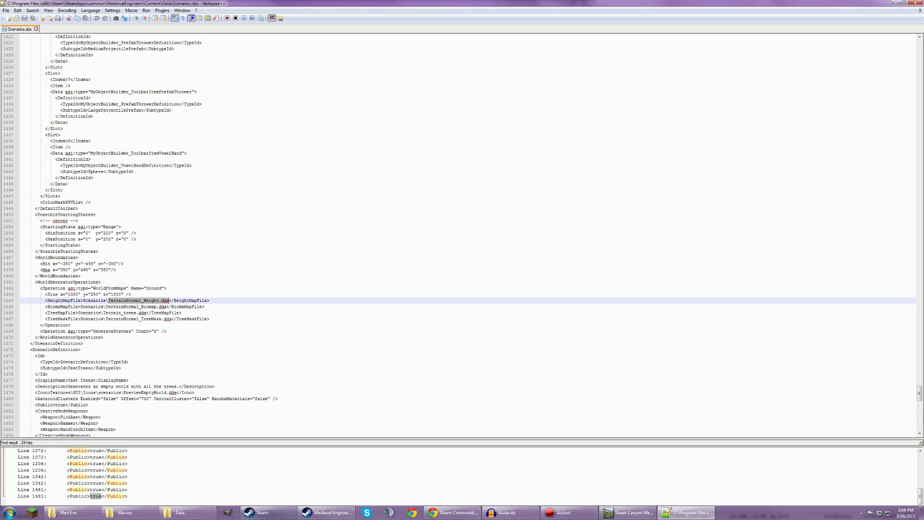
pyautogui.click(180, 513)
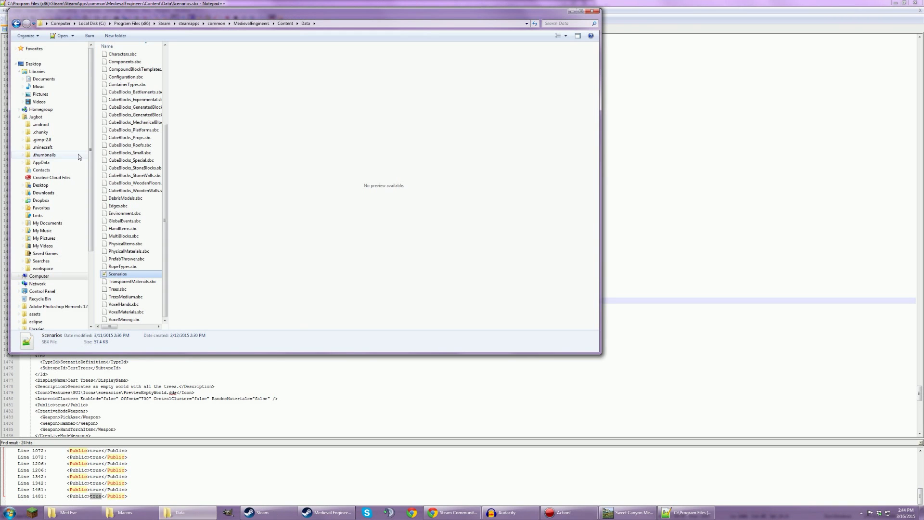
pyautogui.press('super+d')
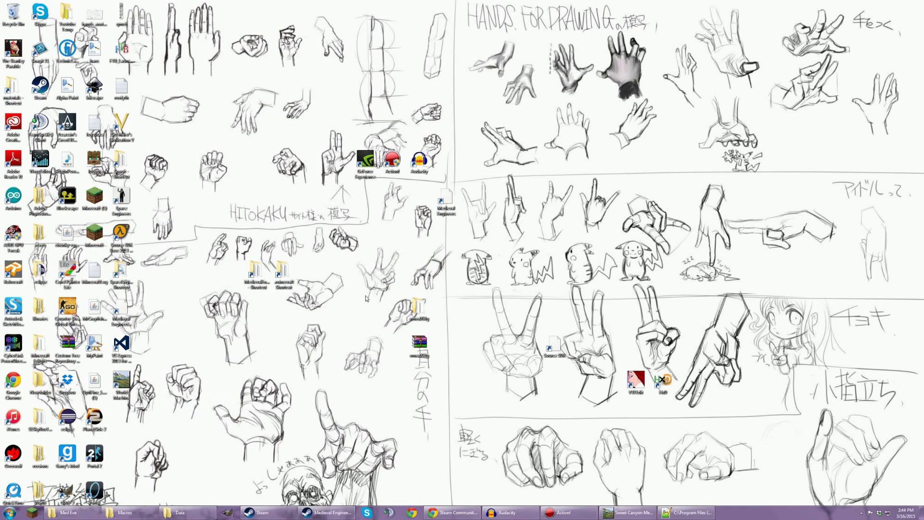
pyautogui.doubleClick(255, 272)
pyautogui.click(198, 30)
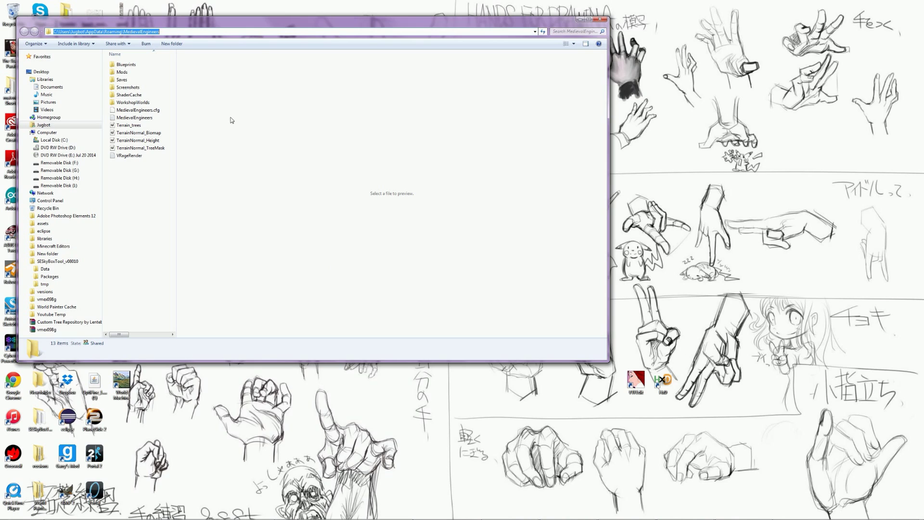
pyautogui.click(153, 193)
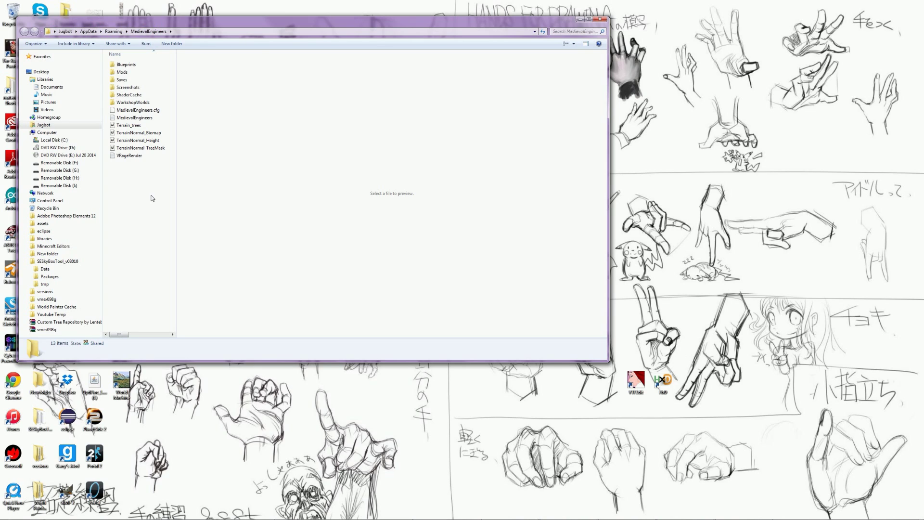
# Step: Open the account's subfolder inside the MedievalEngineers Saves folder to view the saved worlds
pyautogui.doubleClick(123, 80)
pyautogui.doubleClick(126, 66)
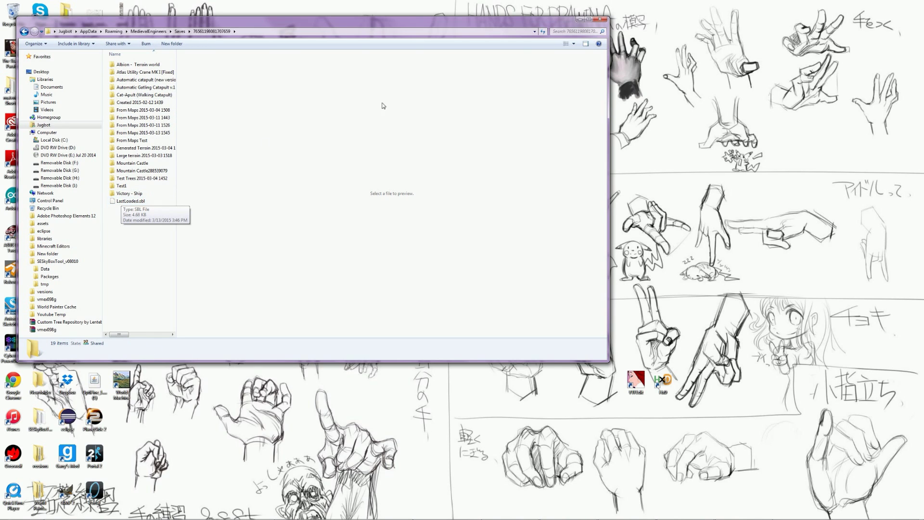
# Step: Switch to the game's install folder, open Content\Scenarios and locate the Terrain_trees and TerrainNormal map files
pyautogui.click(184, 512)
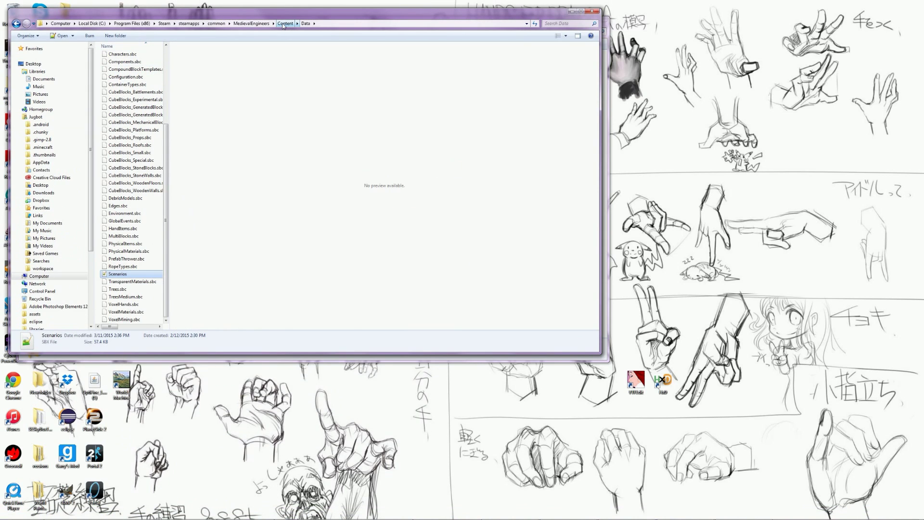
pyautogui.click(285, 24)
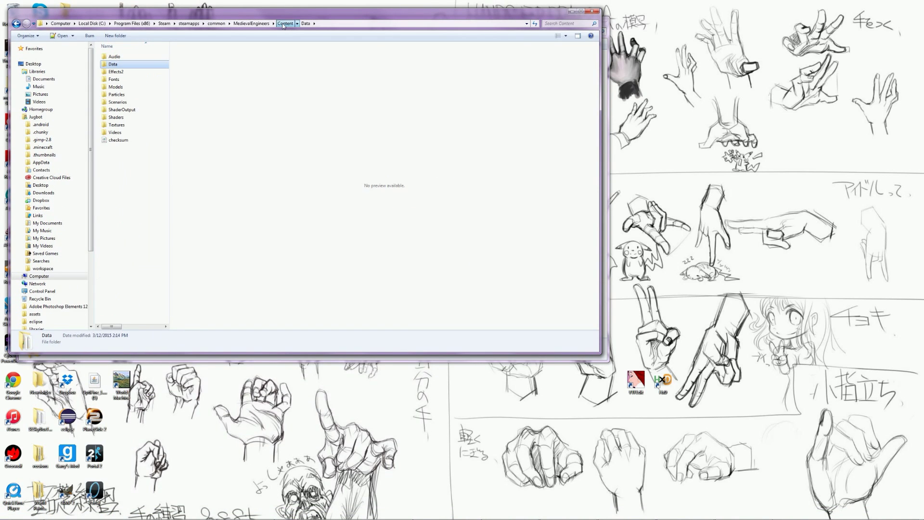
pyautogui.doubleClick(123, 105)
pyautogui.moveTo(127, 173); pyautogui.dragTo(135, 140)
pyautogui.click(131, 126)
pyautogui.click(135, 132)
pyautogui.click(133, 125)
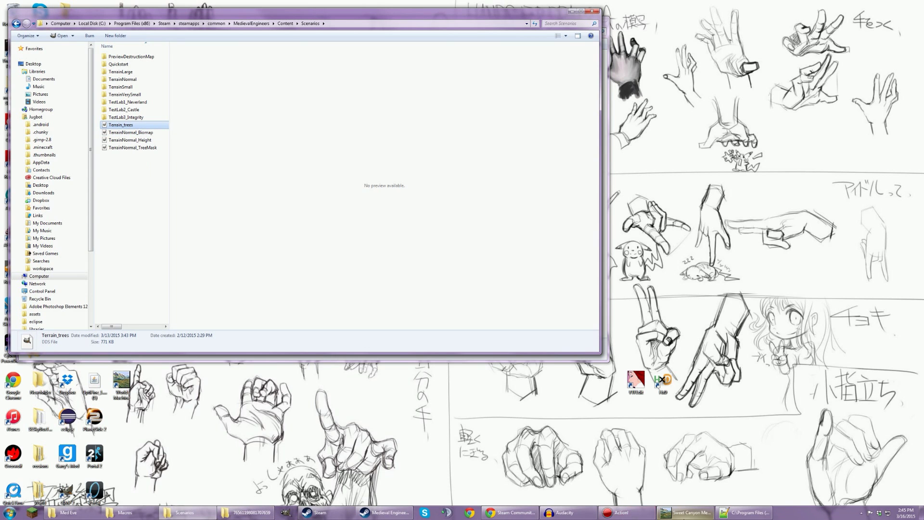
# Step: Switch to World Machine and open the properties of the topmost Bitmap Output device
pyautogui.click(687, 514)
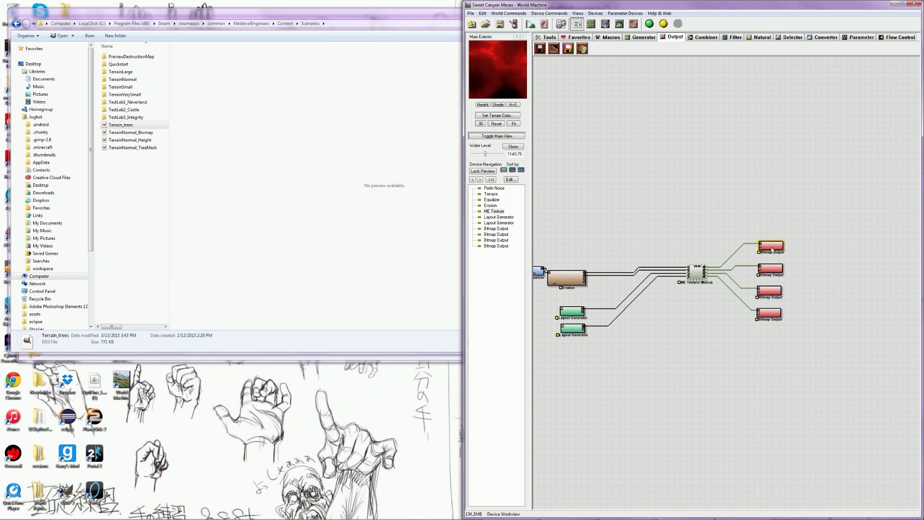
pyautogui.doubleClick(771, 249)
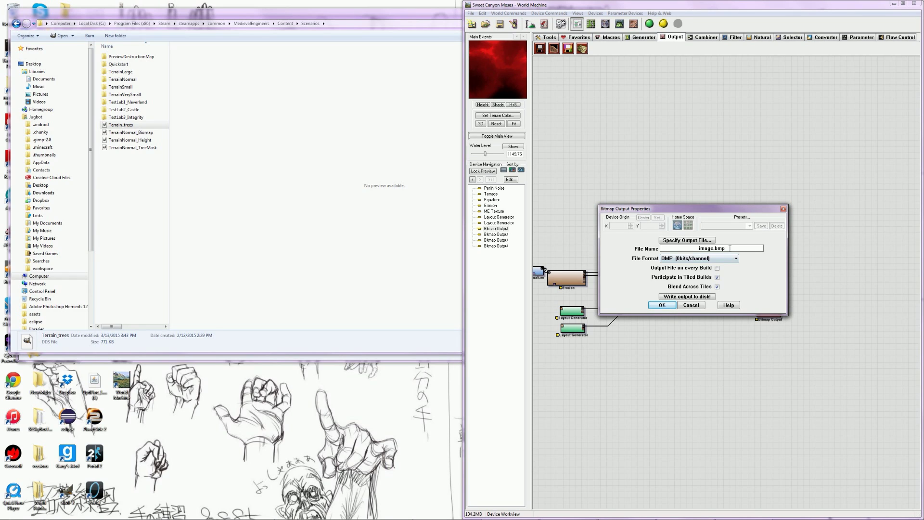
pyautogui.click(693, 240)
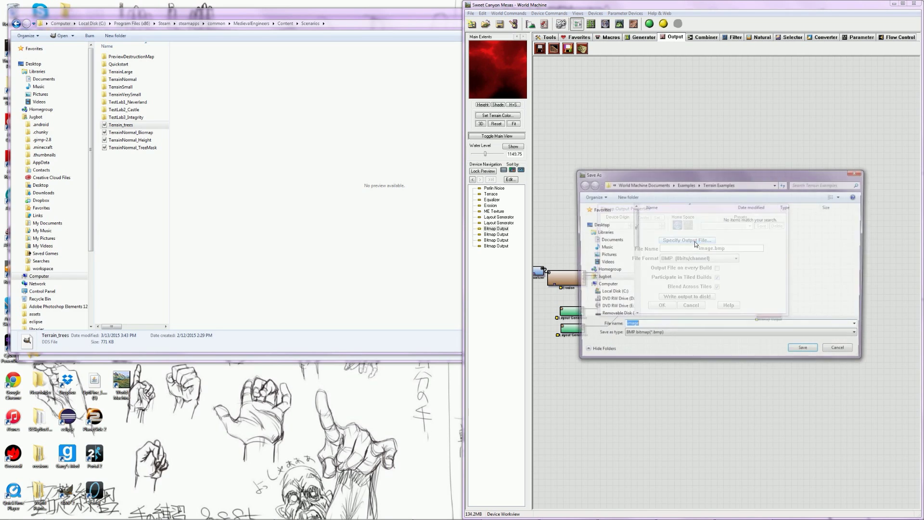
pyautogui.click(598, 225)
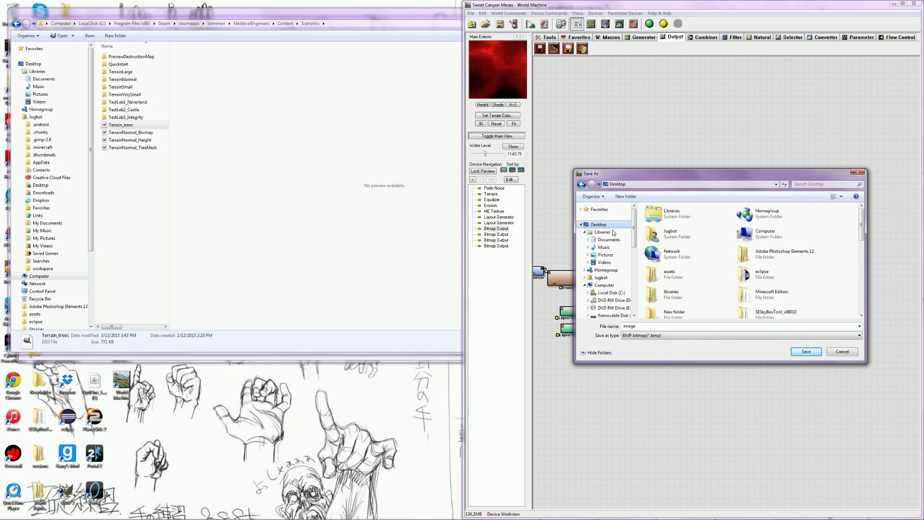
pyautogui.moveTo(686, 174); pyautogui.dragTo(497, 187)
pyautogui.click(461, 349)
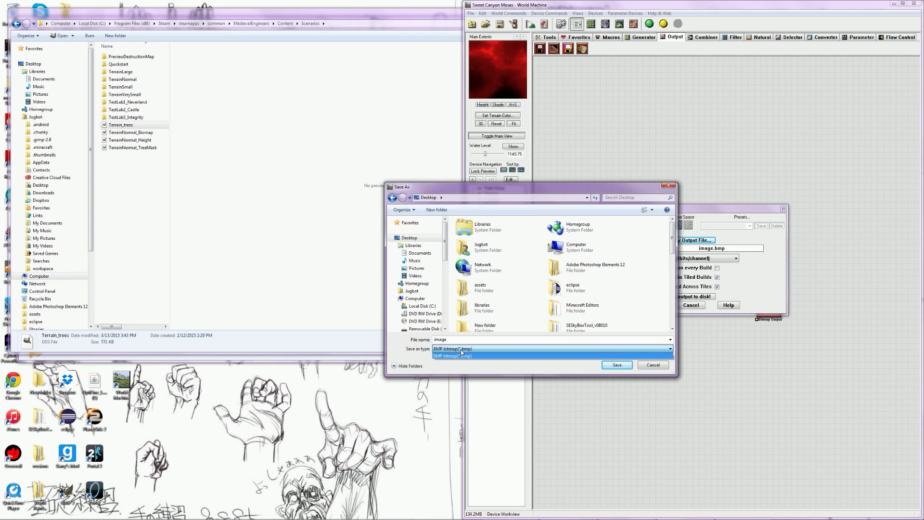
pyautogui.click(659, 365)
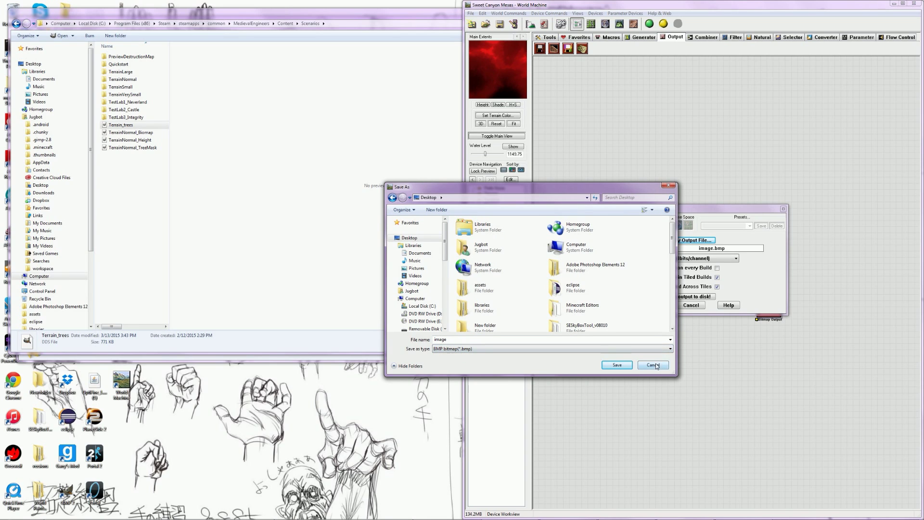
pyautogui.click(654, 365)
# Step: Set the topmost Bitmap Output's format to PNG (16bits/channel) and start its file name with TerrainNormal
pyautogui.click(712, 258)
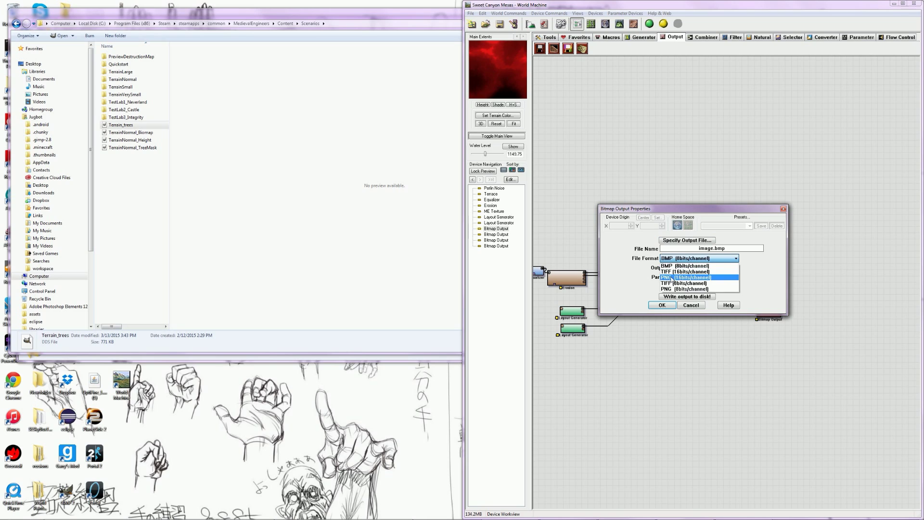
pyautogui.click(673, 277)
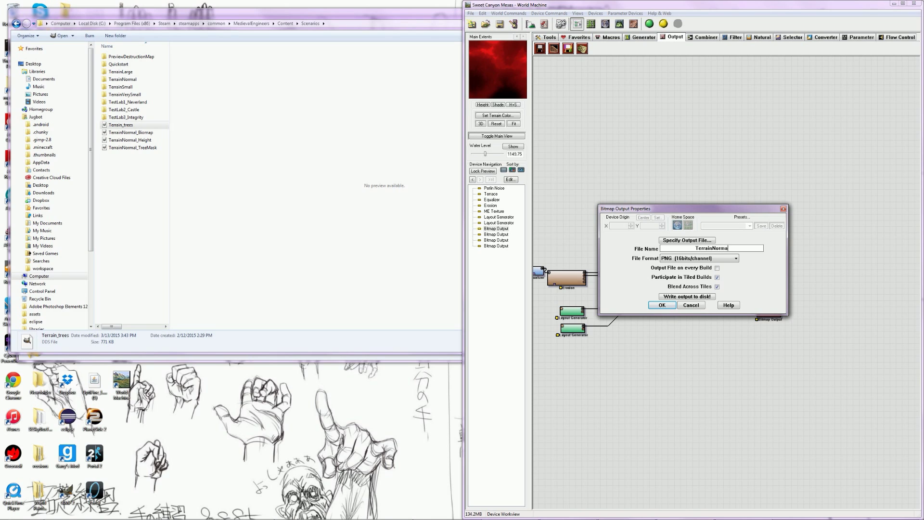
pyautogui.click(662, 305)
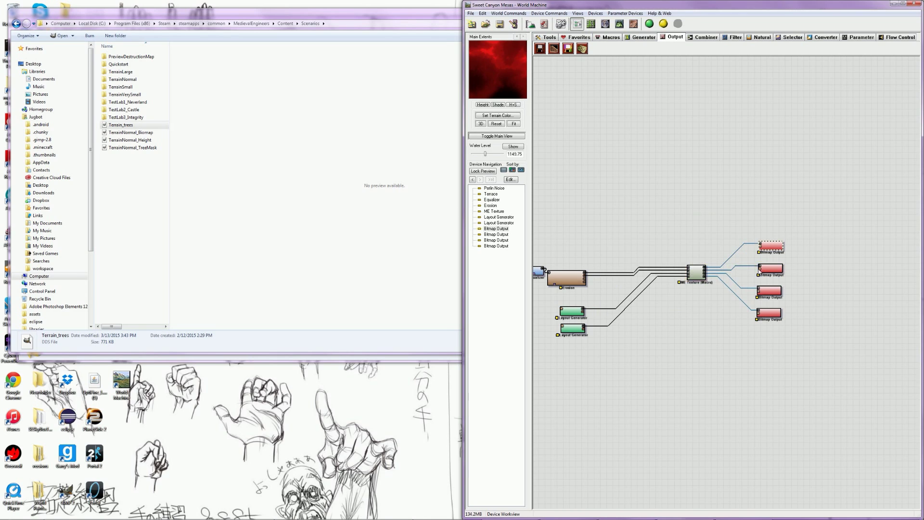
# Step: Specify a Desktop output file and a PNG format for the topmost Bitmap Output and accept its properties
pyautogui.doubleClick(764, 247)
pyautogui.click(687, 240)
pyautogui.click(409, 238)
pyautogui.click(617, 364)
pyautogui.click(699, 259)
pyautogui.click(693, 288)
pyautogui.click(663, 305)
# Step: Specify the output files for the second and third Bitmap Output devices and accept their properties
pyautogui.doubleClick(765, 269)
pyautogui.click(687, 240)
pyautogui.click(616, 365)
pyautogui.click(662, 305)
pyautogui.doubleClick(766, 291)
pyautogui.click(687, 240)
pyautogui.click(616, 365)
pyautogui.click(662, 306)
# Step: Edit the TerrainNormal_Trees.png file name in the lowest Bitmap Output's properties so that the name ends in Mask
pyautogui.doubleClick(768, 313)
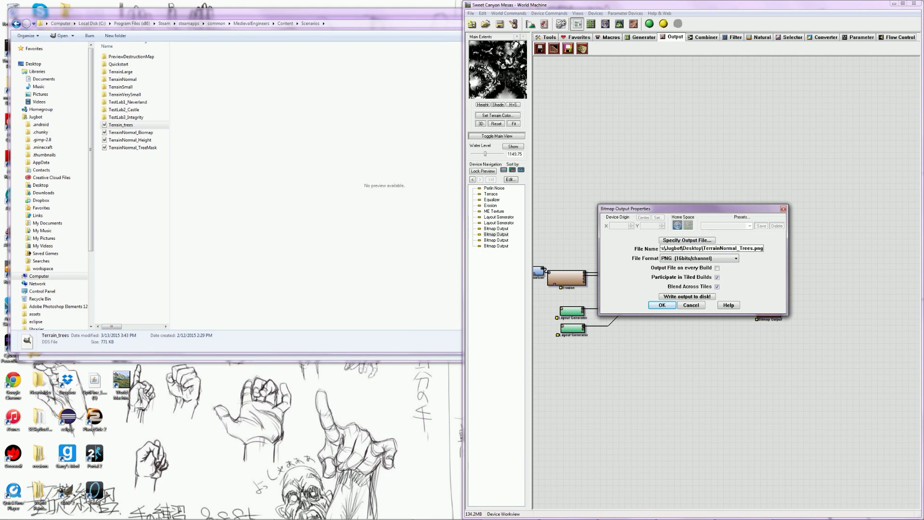
pyautogui.press('BackSpace')
pyautogui.write('Mask')
pyautogui.click(662, 306)
# Step: Revise the Bitmap Outputs' PNG file settings, pointing the TerrainNormal biome map to the Desktop
pyautogui.doubleClick(765, 249)
pyautogui.click(686, 240)
pyautogui.click(617, 365)
pyautogui.click(699, 259)
pyautogui.click(693, 288)
pyautogui.click(687, 240)
pyautogui.click(617, 365)
pyautogui.click(663, 306)
pyautogui.doubleClick(767, 313)
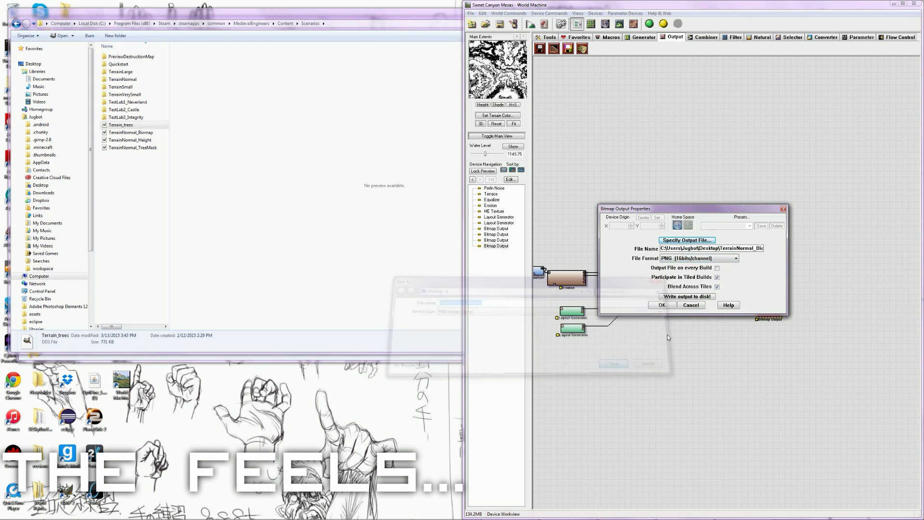
pyautogui.press('Return')
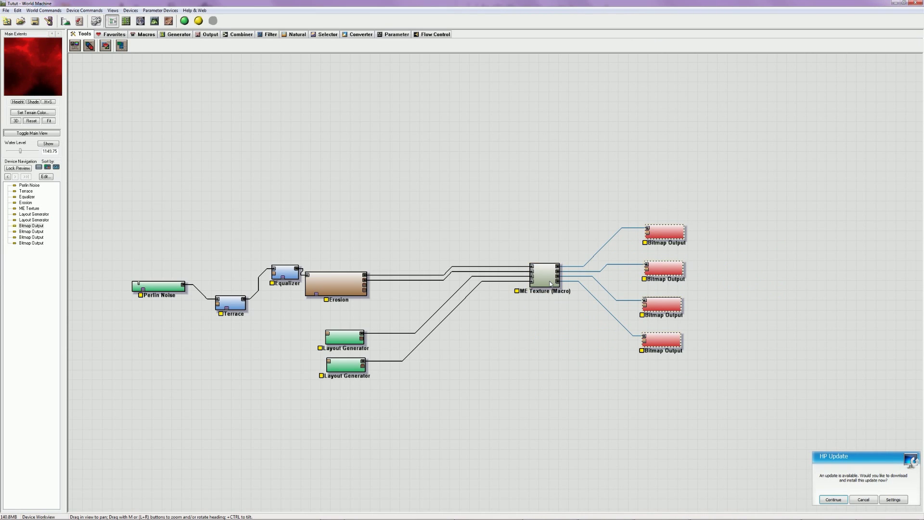
# Step: Move the ME Texture macro closer to Erosion and place Overlay View and Height Output devices above the network
pyautogui.click(551, 283)
pyautogui.moveTo(550, 284); pyautogui.dragTo(497, 283)
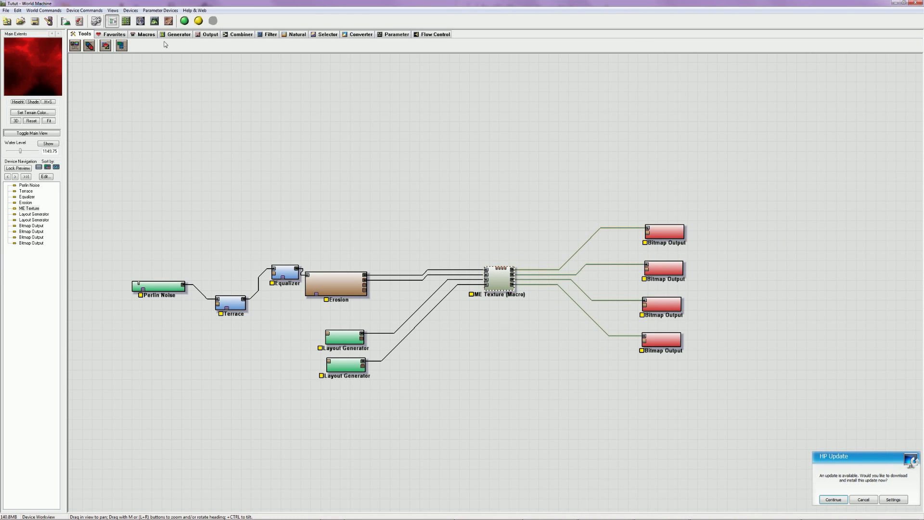
pyautogui.click(208, 34)
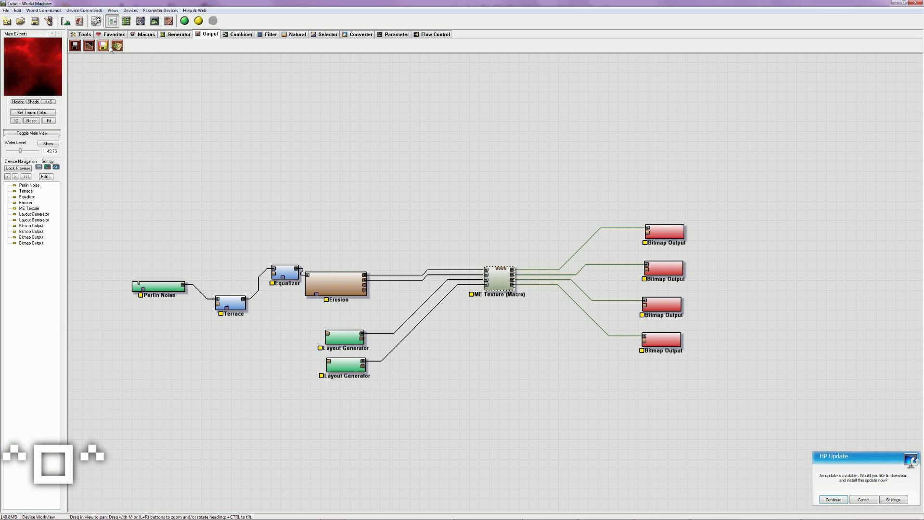
pyautogui.click(588, 166)
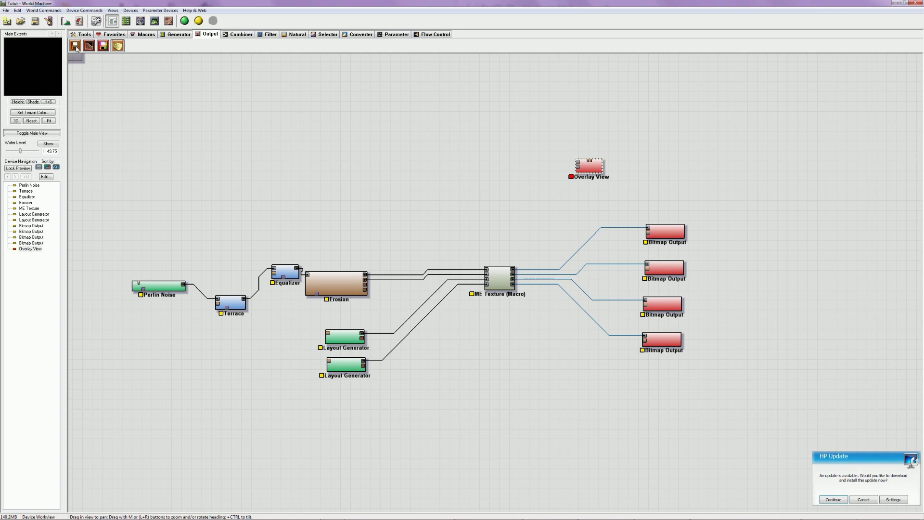
pyautogui.click(75, 47)
pyautogui.click(656, 153)
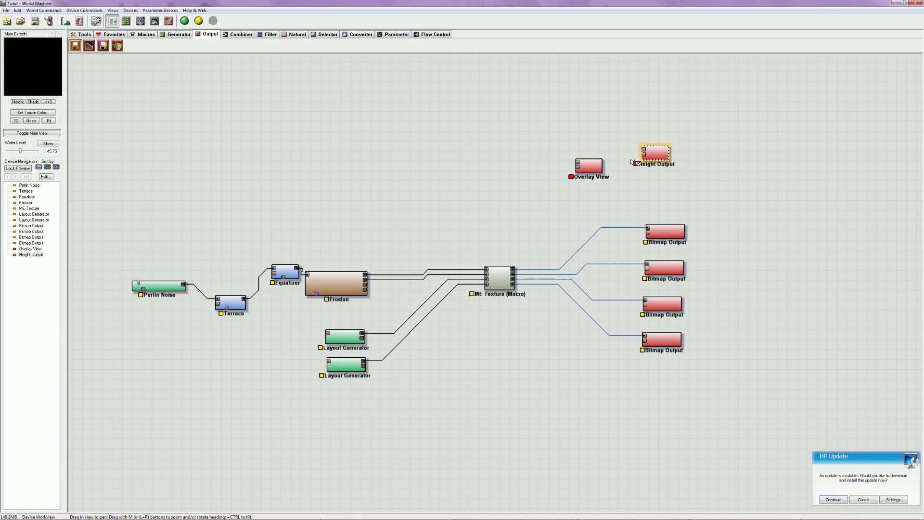
pyautogui.moveTo(592, 167); pyautogui.dragTo(502, 104)
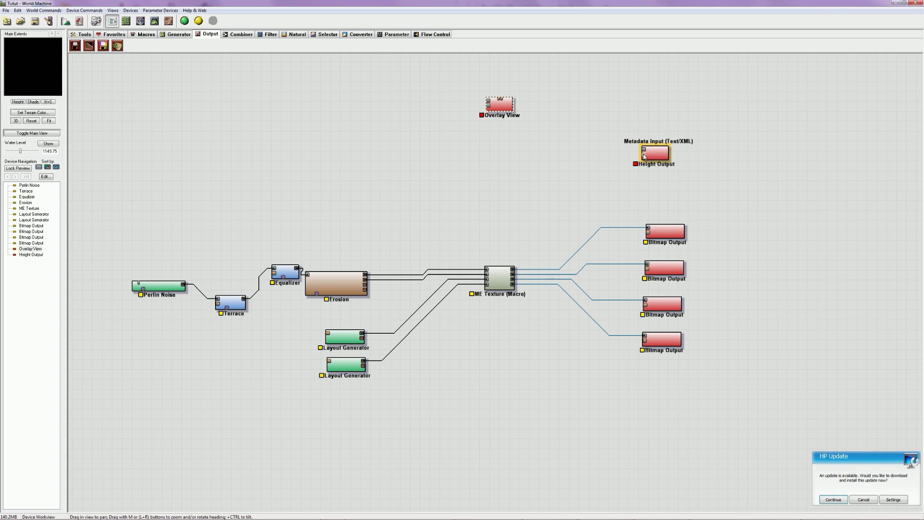
# Step: Connect the Height Output's primary input to Erosion's main output and move the device closer to the network
pyautogui.moveTo(645, 153); pyautogui.dragTo(374, 276)
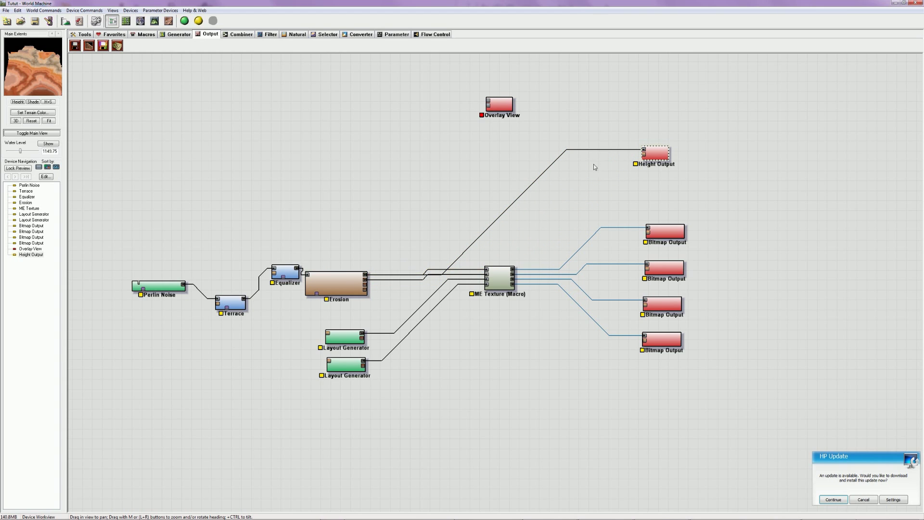
pyautogui.moveTo(649, 159); pyautogui.dragTo(641, 169)
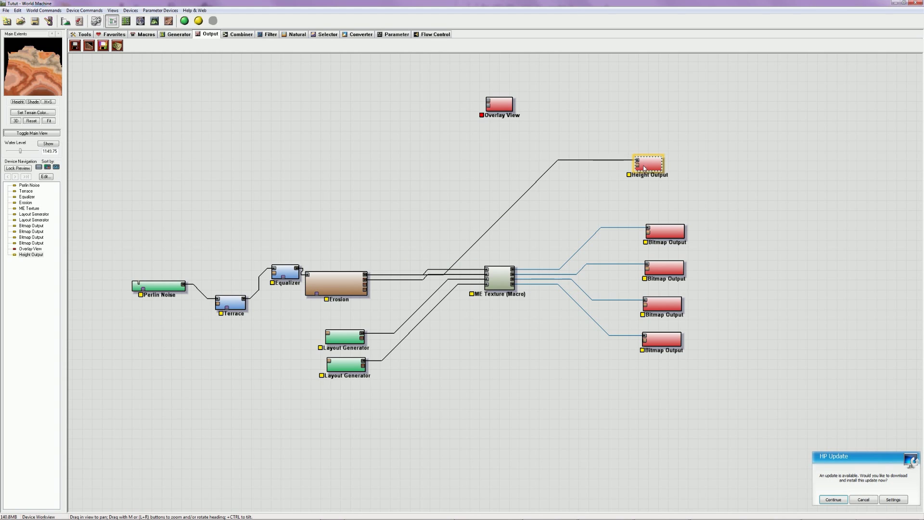
pyautogui.moveTo(648, 168); pyautogui.dragTo(563, 161)
# Step: Move the Overlay View above Height Output and connect it to Erosion's main output and an ME Texture output
pyautogui.moveTo(488, 105); pyautogui.dragTo(544, 116)
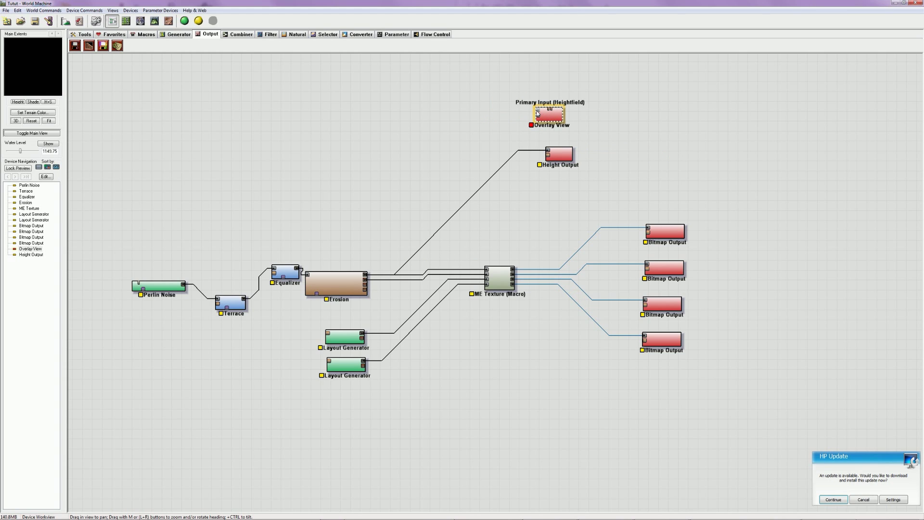
pyautogui.moveTo(540, 113); pyautogui.dragTo(367, 278)
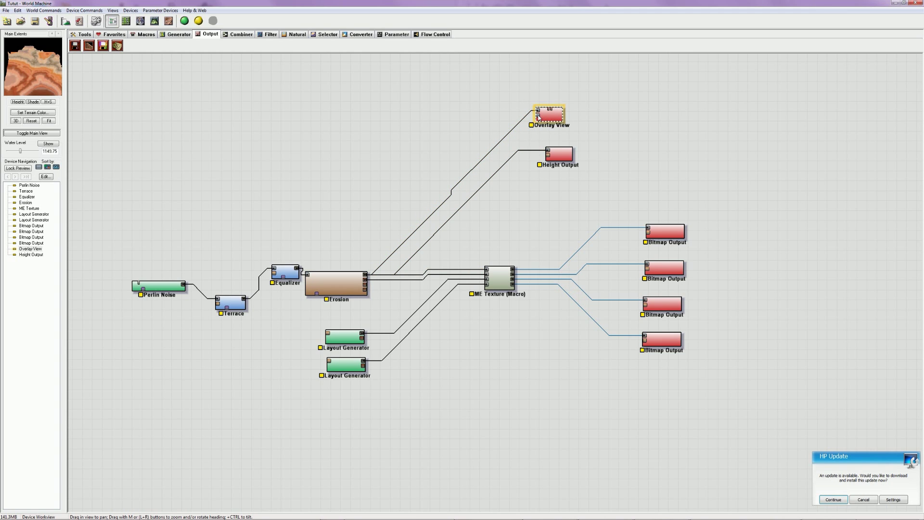
pyautogui.moveTo(525, 138); pyautogui.dragTo(513, 277)
pyautogui.moveTo(549, 114); pyautogui.dragTo(579, 104)
# Step: Build the world in the 3D view and inspect the overlaid terrain up close and from several angles
pyautogui.click(153, 22)
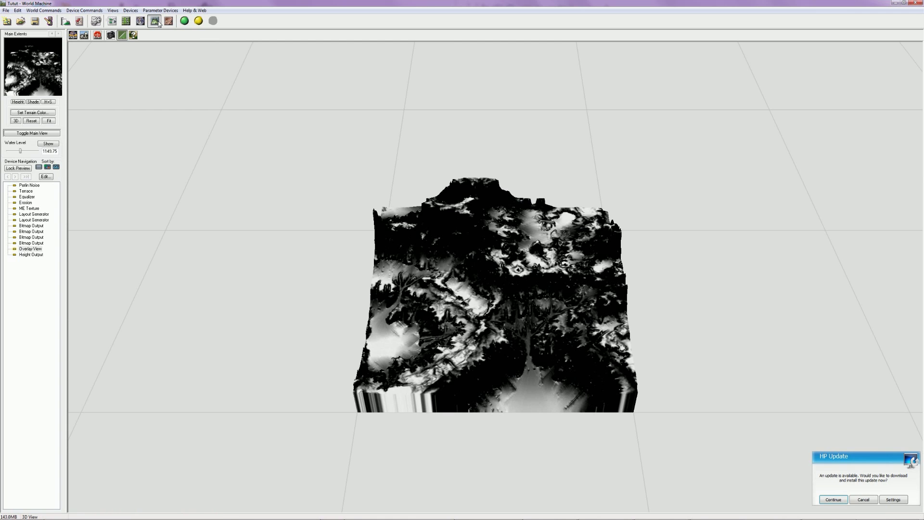
pyautogui.click(198, 21)
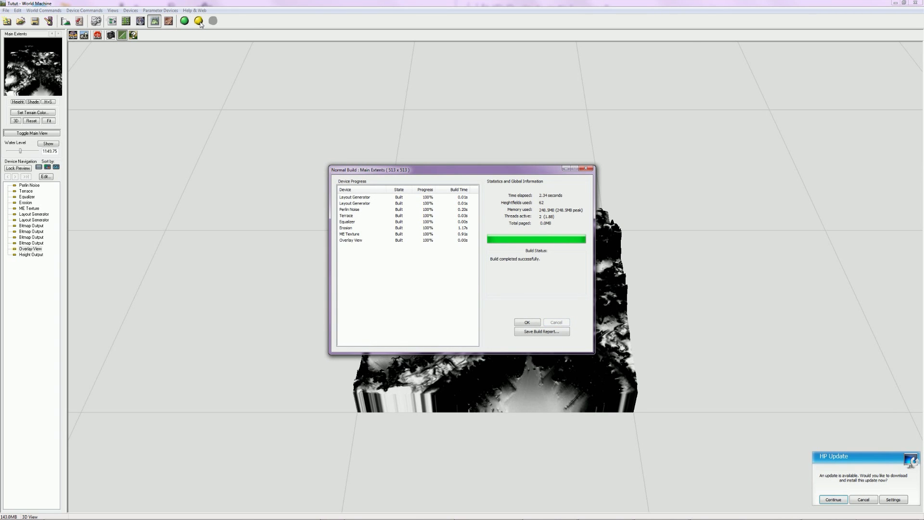
pyautogui.click(527, 322)
pyautogui.scroll(5, 524, 331)
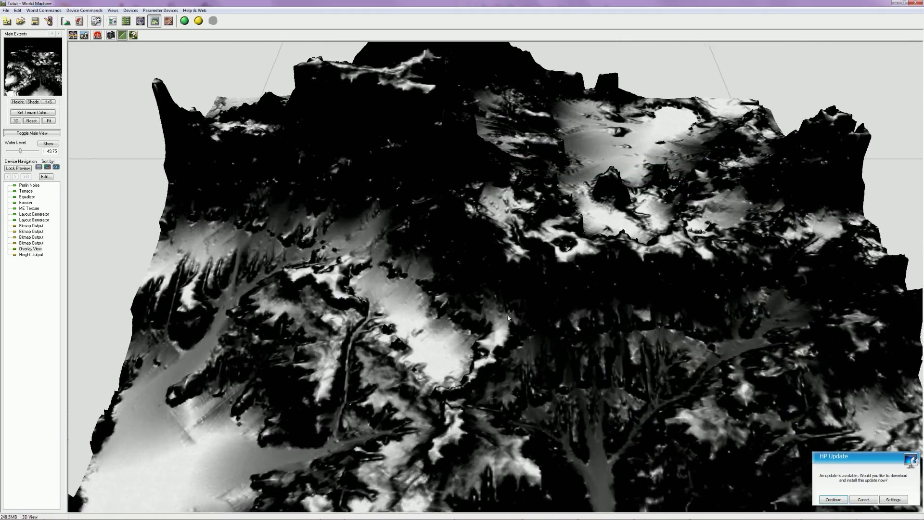
pyautogui.moveTo(514, 308); pyautogui.dragTo(444, 353)
pyautogui.scroll(-4, 444, 352)
pyautogui.scroll(6, 446, 349)
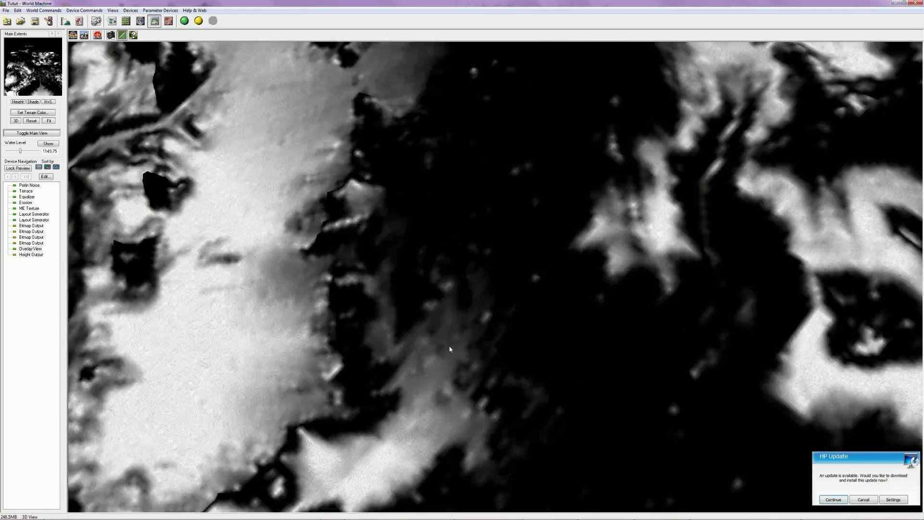
pyautogui.scroll(-3, 449, 346)
pyautogui.moveTo(448, 362); pyautogui.dragTo(426, 310)
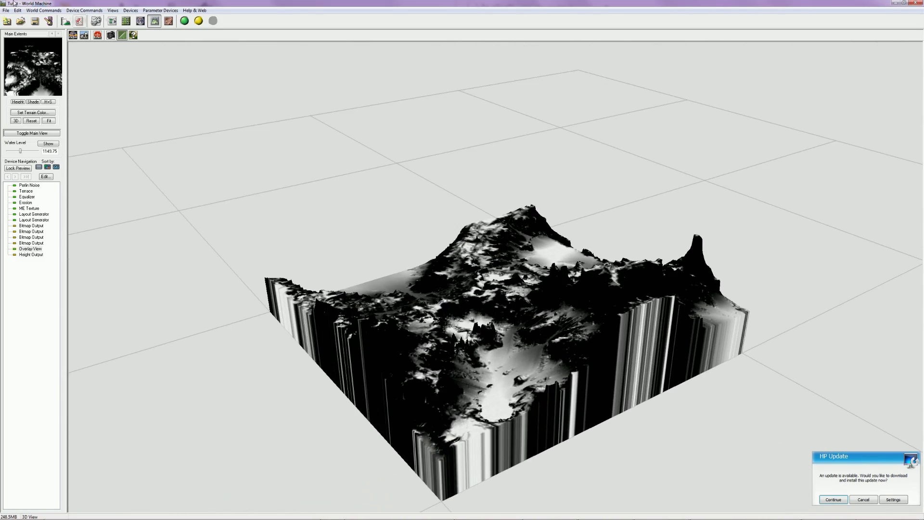
# Step: Select the topmost Bitmap Output in the device network and build it in the 3D view
pyautogui.click(113, 22)
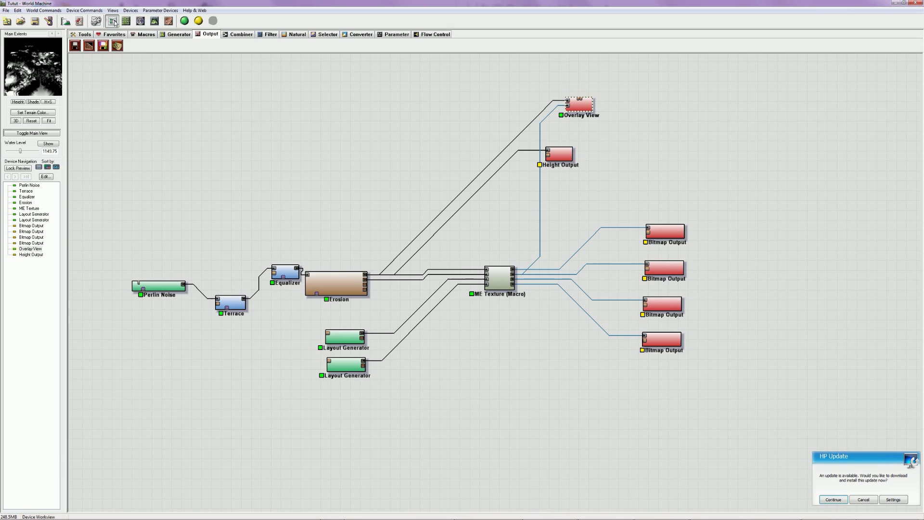
pyautogui.click(659, 273)
pyautogui.click(666, 233)
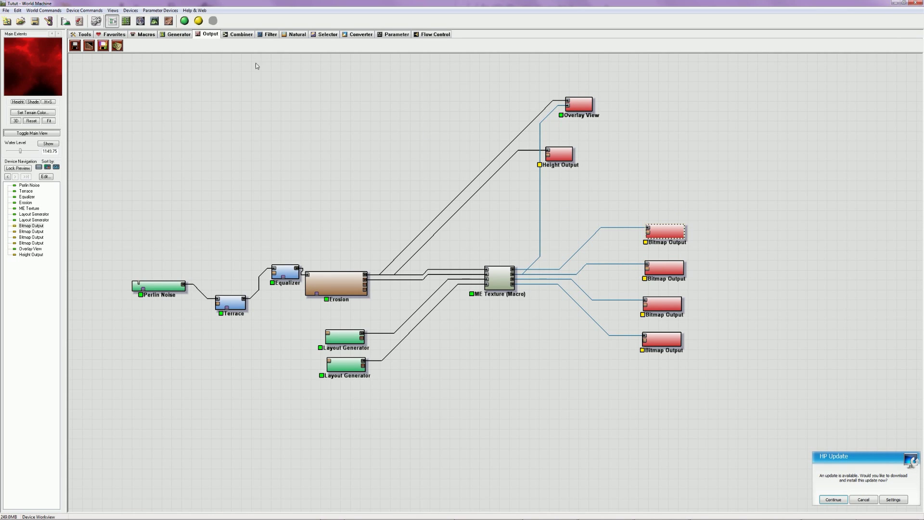
pyautogui.click(154, 20)
pyautogui.click(199, 22)
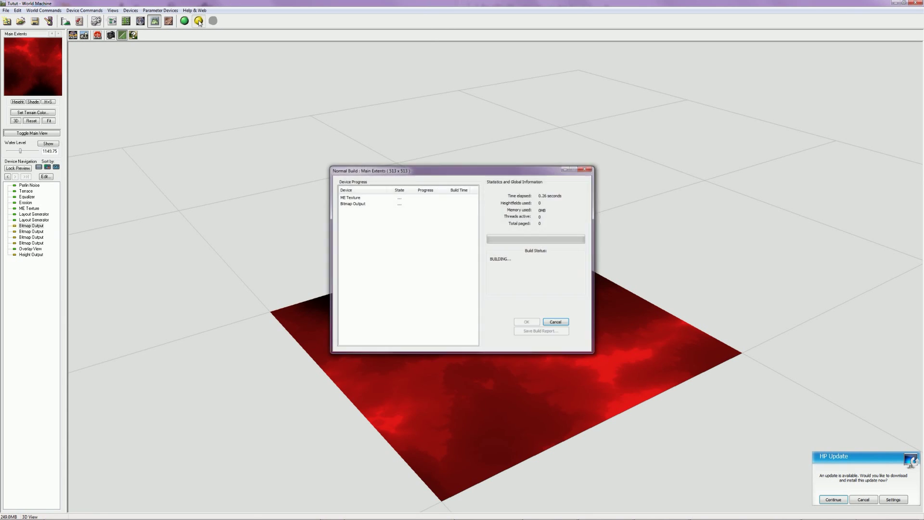
# Step: Connect ME Texture's first output to the Overlay View's overlay input, move the Overlay View up and left, and lock the preview on it
pyautogui.click(113, 21)
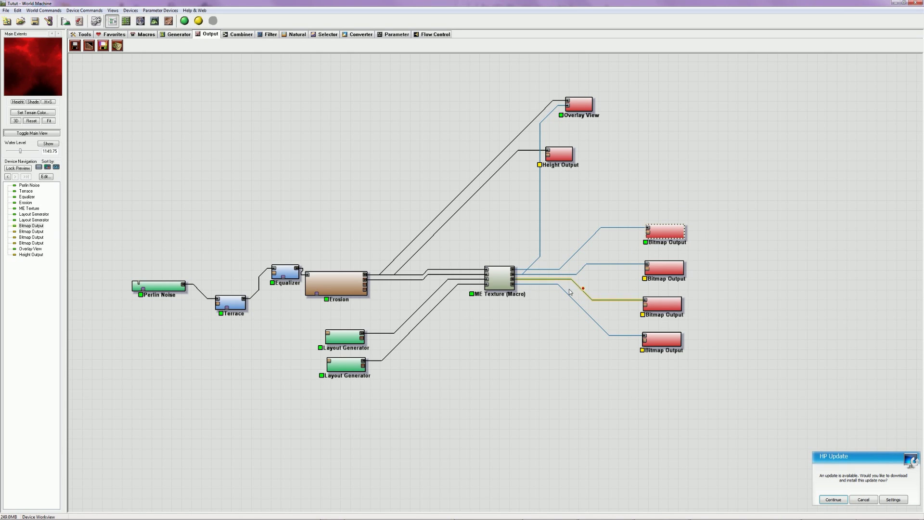
pyautogui.click(503, 277)
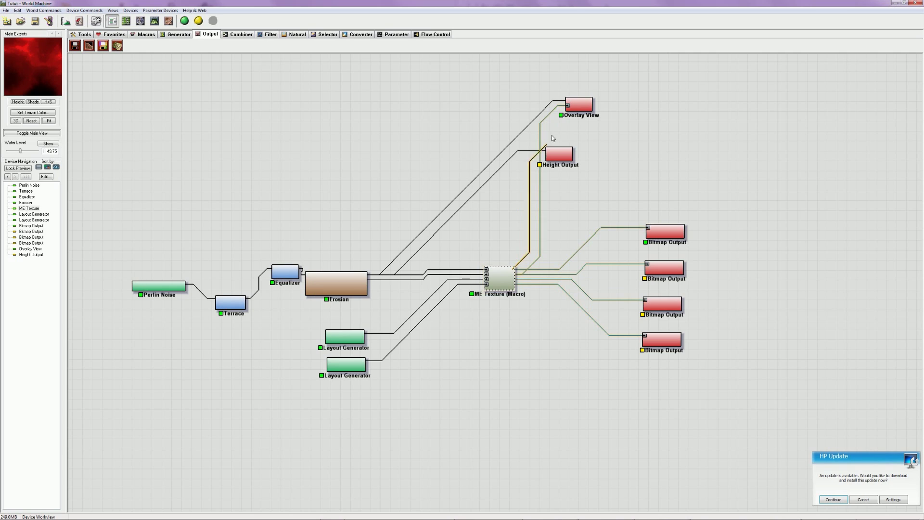
pyautogui.click(569, 106)
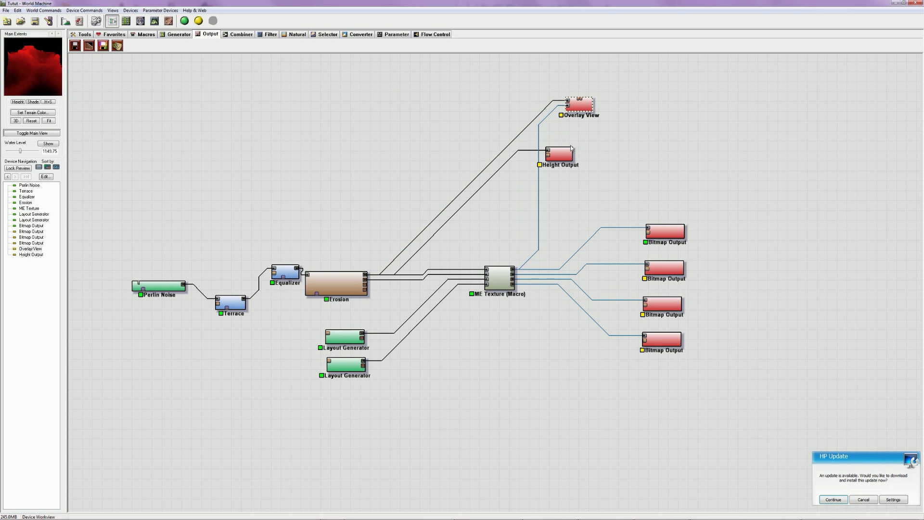
pyautogui.moveTo(587, 105); pyautogui.dragTo(528, 101)
pyautogui.click(669, 234)
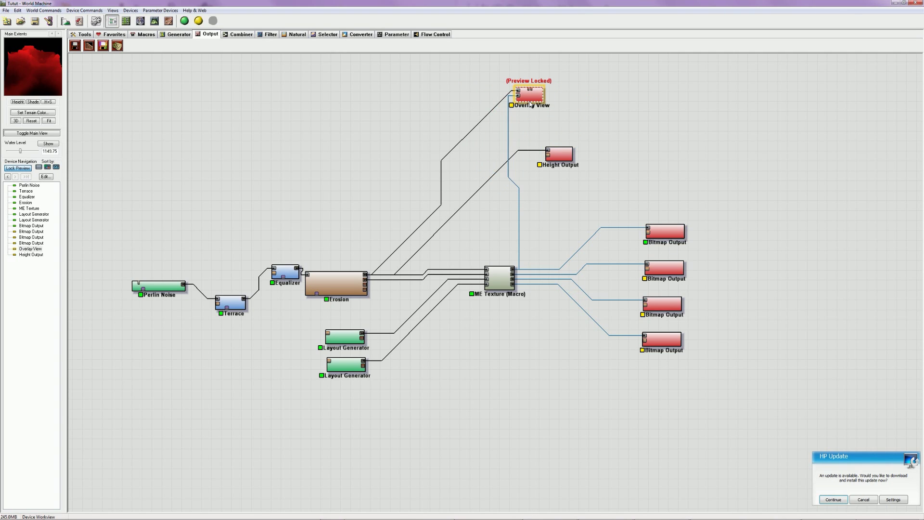
# Step: Inspect the terrain overlaid with ME Texture's first output in the 3D view, up close and from the side
pyautogui.click(154, 22)
pyautogui.moveTo(517, 292); pyautogui.dragTo(342, 285)
pyautogui.scroll(10, 342, 285)
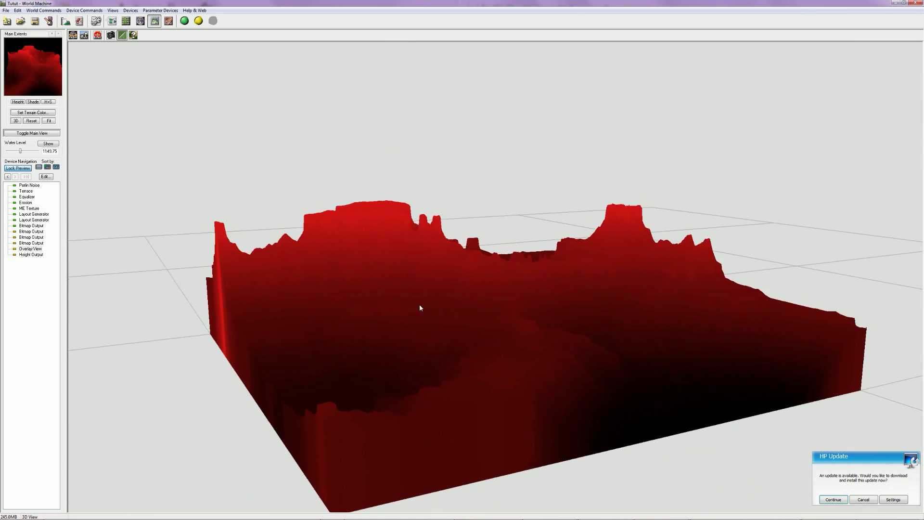
pyautogui.moveTo(367, 295); pyautogui.dragTo(357, 320)
# Step: Connect ME Texture's third output to the Overlay View and inspect the coloured overlay on the 3D terrain from several angles
pyautogui.click(112, 22)
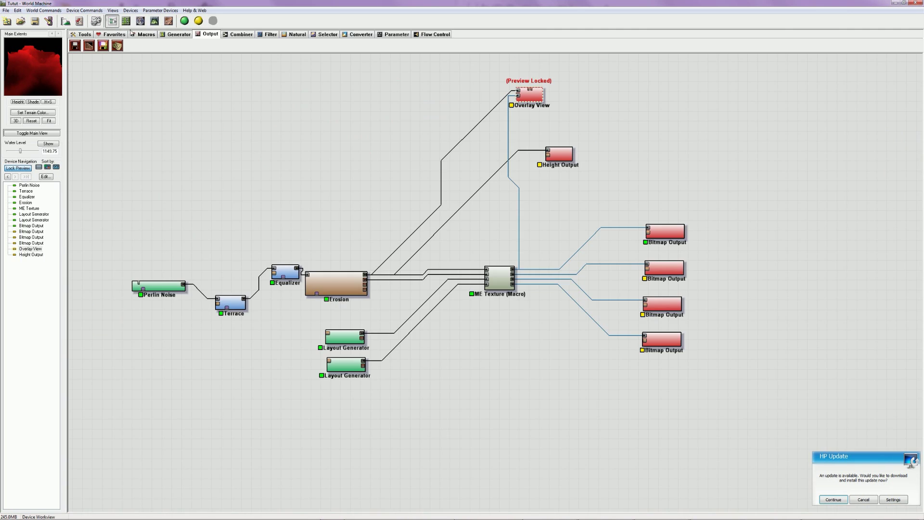
pyautogui.moveTo(515, 280); pyautogui.dragTo(518, 97)
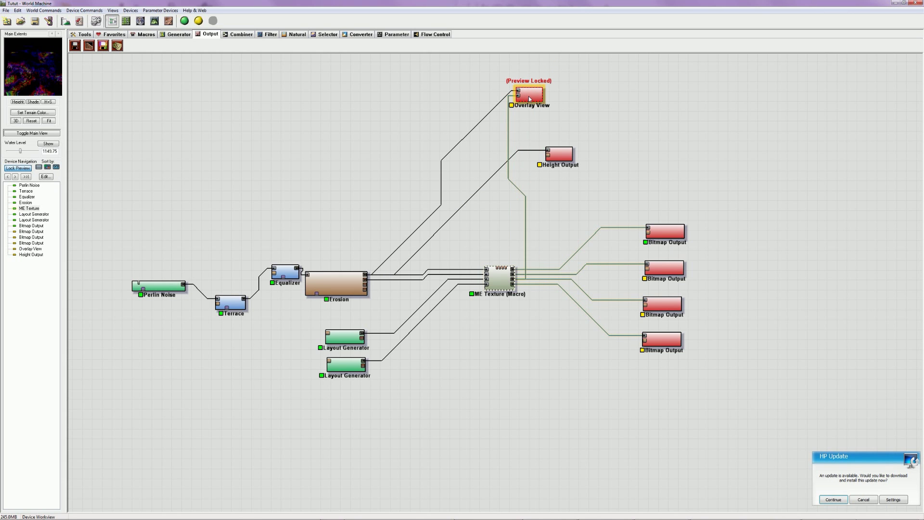
pyautogui.click(154, 20)
pyautogui.moveTo(336, 145); pyautogui.dragTo(479, 264)
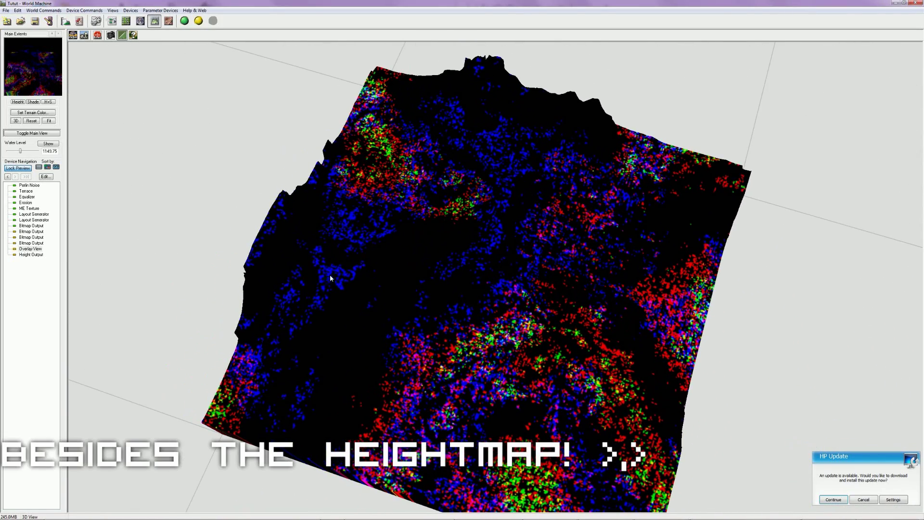
pyautogui.moveTo(368, 278); pyautogui.dragTo(577, 299)
pyautogui.moveTo(464, 342); pyautogui.dragTo(485, 373)
pyautogui.moveTo(474, 470); pyautogui.dragTo(313, 385)
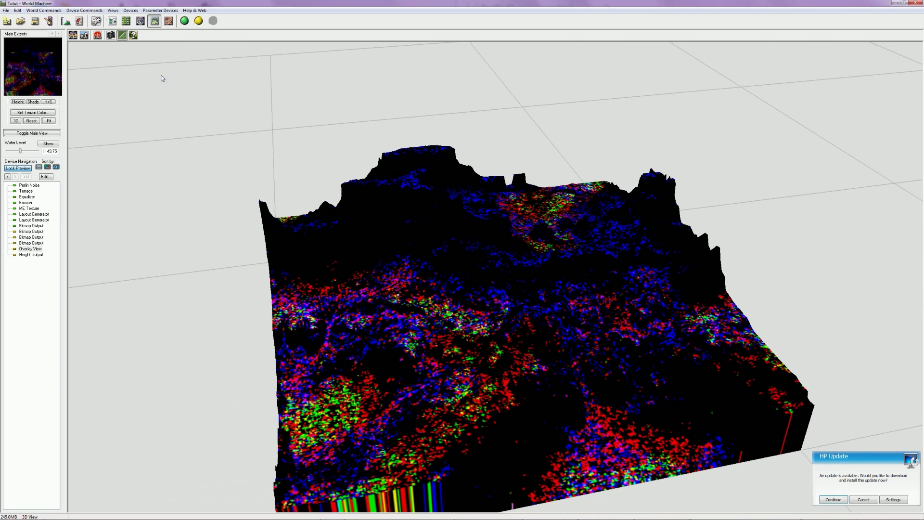
# Step: Connect ME Texture's fourth output to the Overlay View and inspect the greyscale overlay on the 3D terrain from above
pyautogui.click(112, 21)
pyautogui.moveTo(513, 285); pyautogui.dragTo(520, 99)
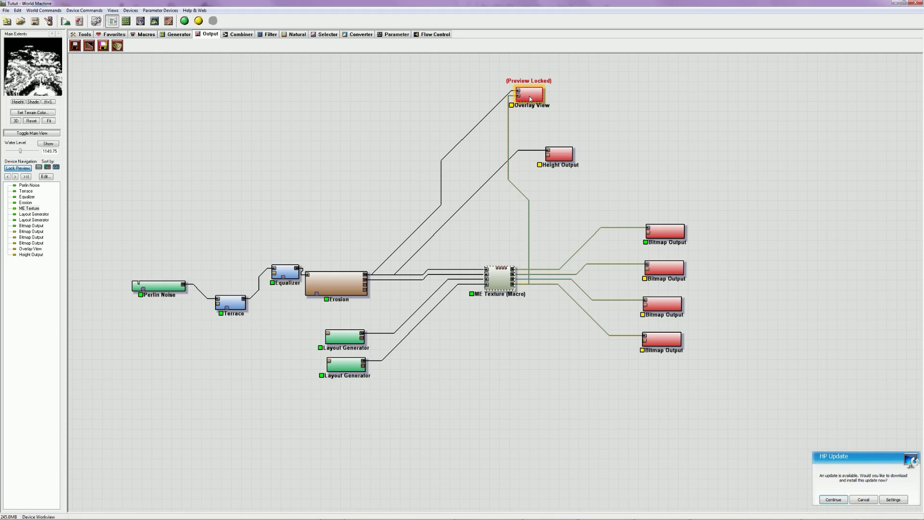
pyautogui.click(154, 21)
pyautogui.moveTo(522, 312); pyautogui.dragTo(498, 422)
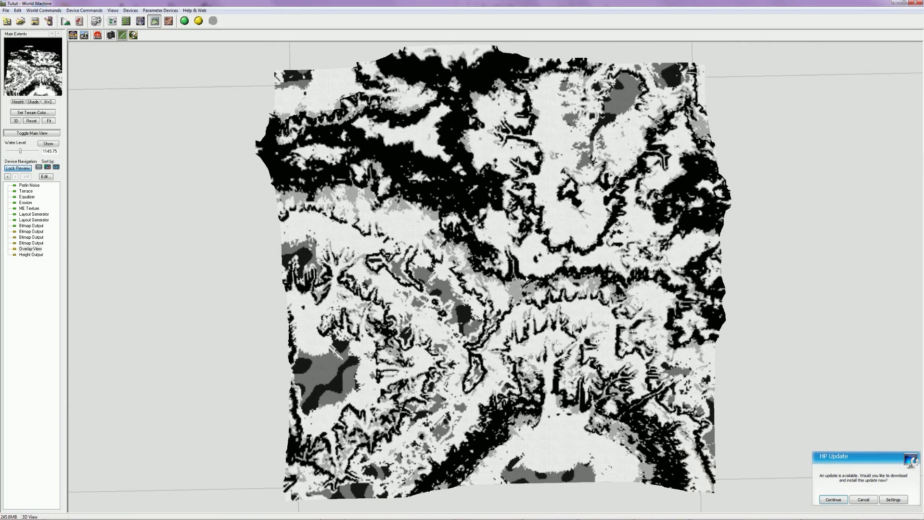
pyautogui.scroll(5, 526, 279)
pyautogui.scroll(-5, 498, 313)
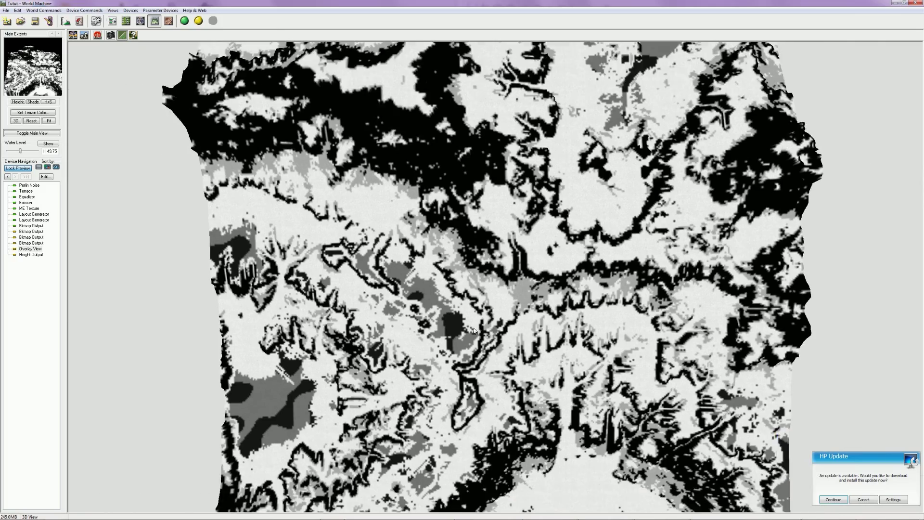
# Step: Open the Biome Values text file from the WORKSPACE (K:) drive
pyautogui.moveTo(127, 518)
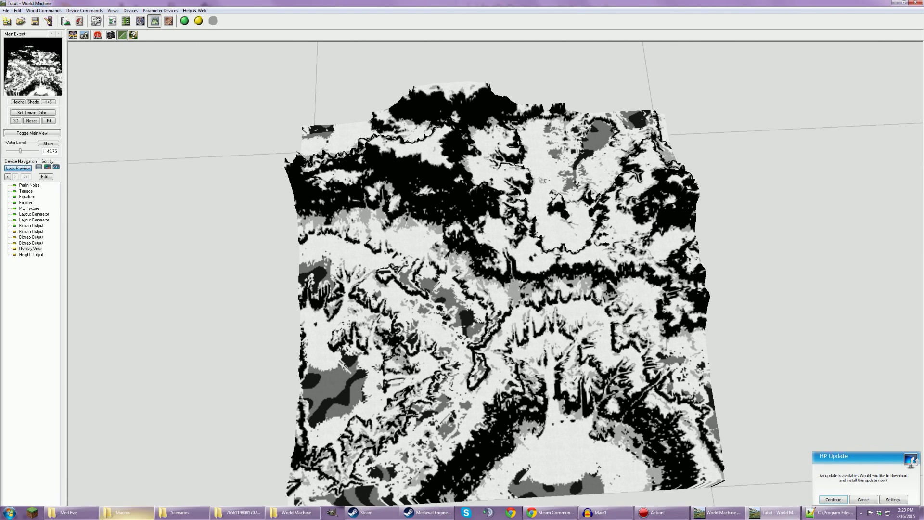
pyautogui.click(9, 512)
pyautogui.click(174, 374)
pyautogui.press('super+e')
pyautogui.doubleClick(154, 236)
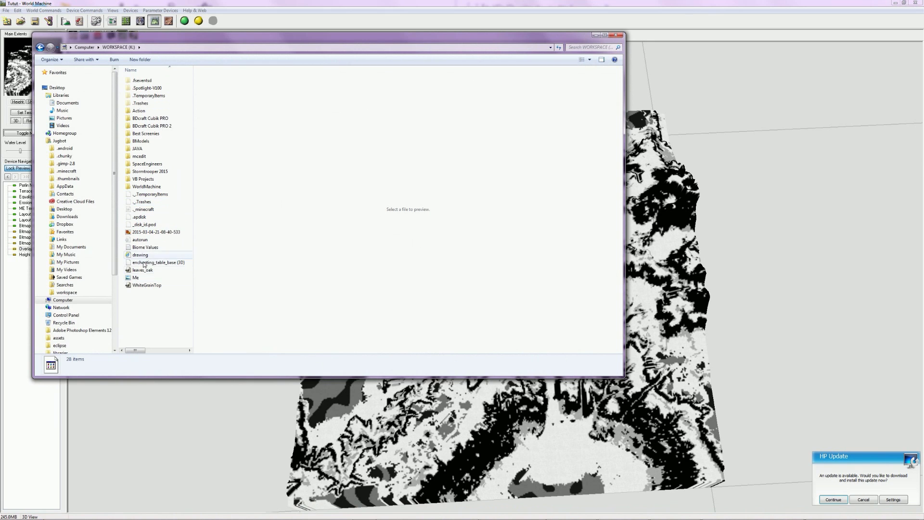
pyautogui.doubleClick(145, 247)
# Step: Examine the biome value ranges for Rocks_grass and for Woods_grass through Stone_02, and return to World Machine
pyautogui.moveTo(254, 186); pyautogui.dragTo(461, 108)
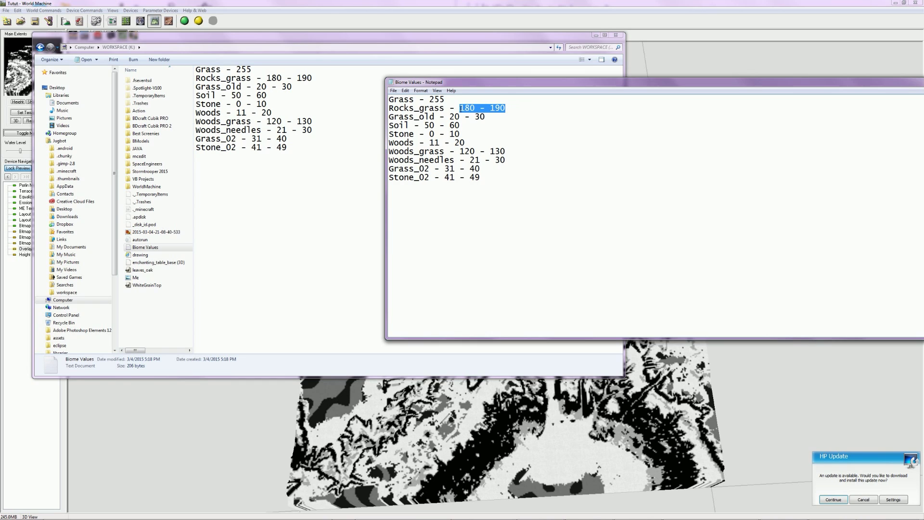
pyautogui.click(513, 109)
pyautogui.moveTo(481, 179); pyautogui.dragTo(388, 149)
pyautogui.click(424, 152)
pyautogui.moveTo(474, 86); pyautogui.dragTo(345, 99)
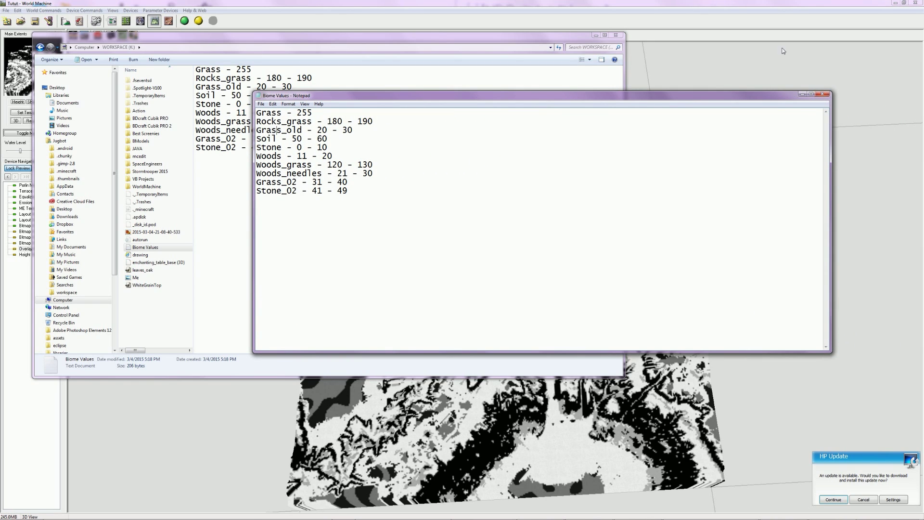
pyautogui.click(744, 2)
# Step: Open ME Texture's properties, place them clear of the terrain, and set Grass Max Angle to 0.50000 and Rocksgrass Max Angle to 0.84375
pyautogui.moveTo(436, 298); pyautogui.dragTo(482, 264)
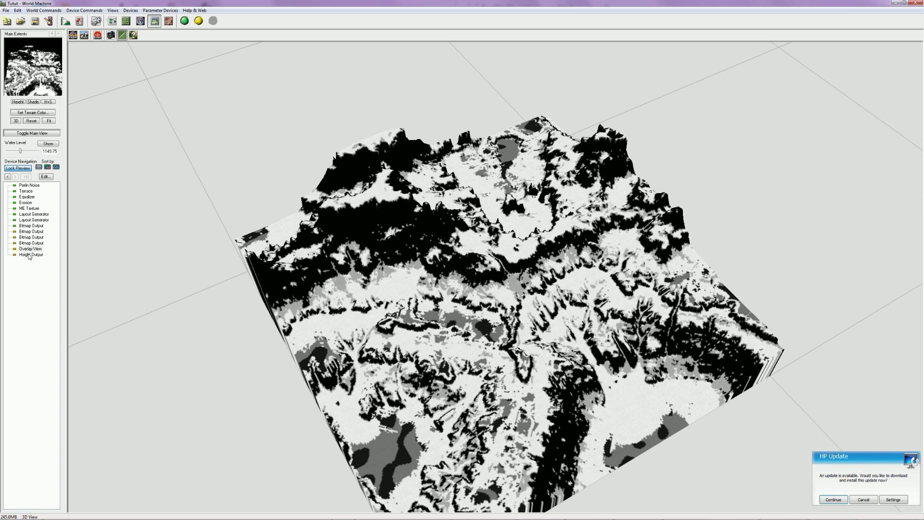
pyautogui.doubleClick(26, 209)
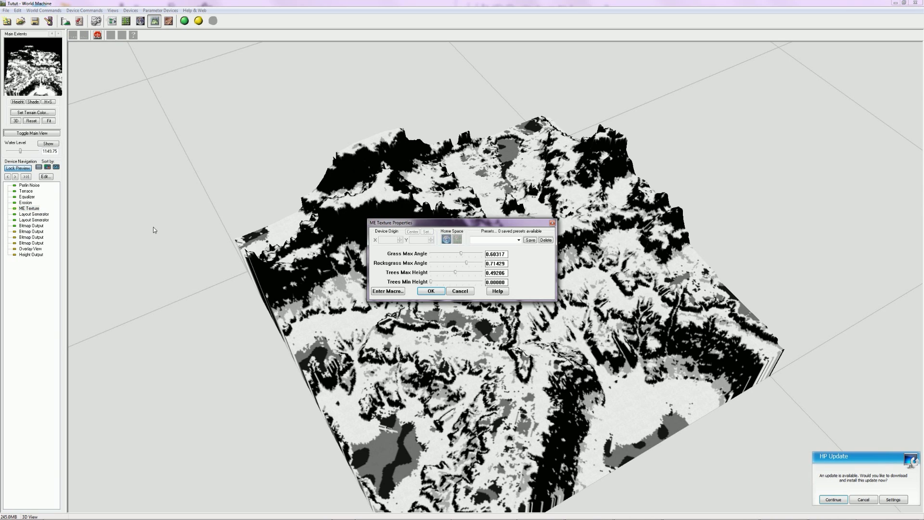
pyautogui.moveTo(465, 219); pyautogui.dragTo(706, 124)
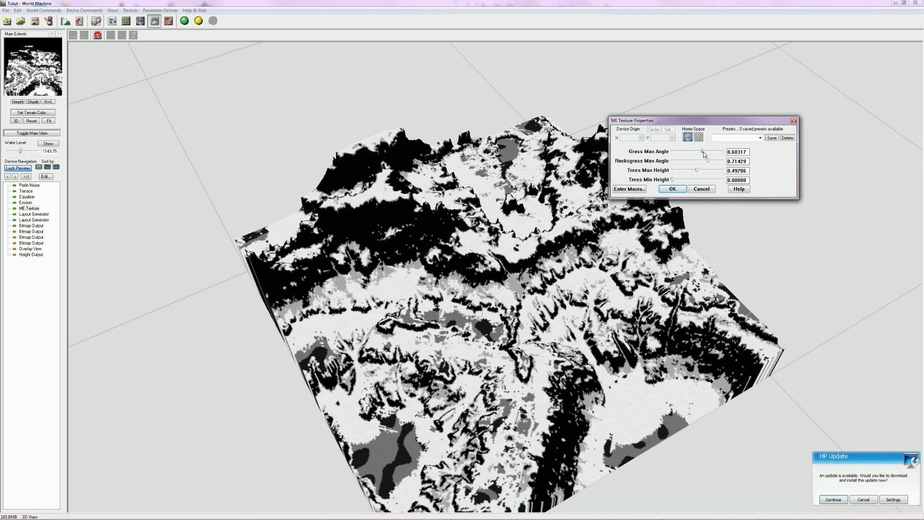
pyautogui.moveTo(704, 152); pyautogui.dragTo(715, 153)
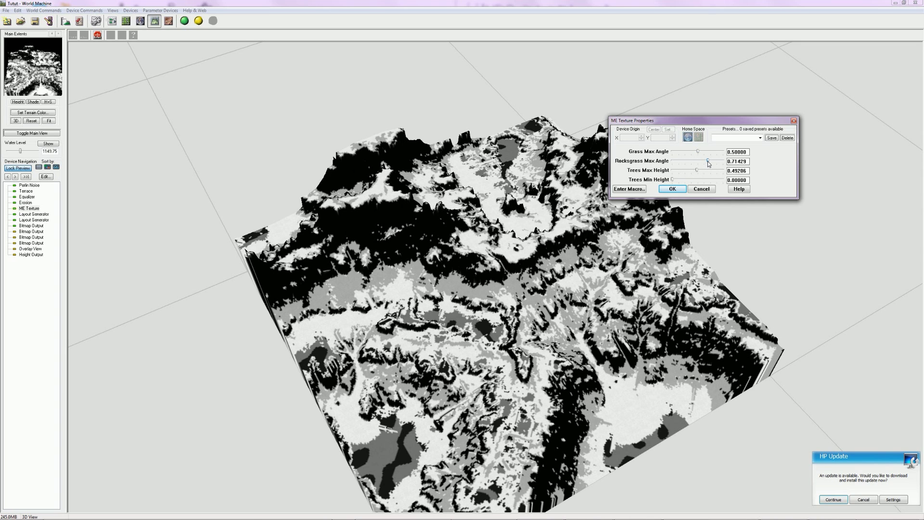
pyautogui.click(712, 163)
pyautogui.moveTo(709, 160); pyautogui.dragTo(721, 165)
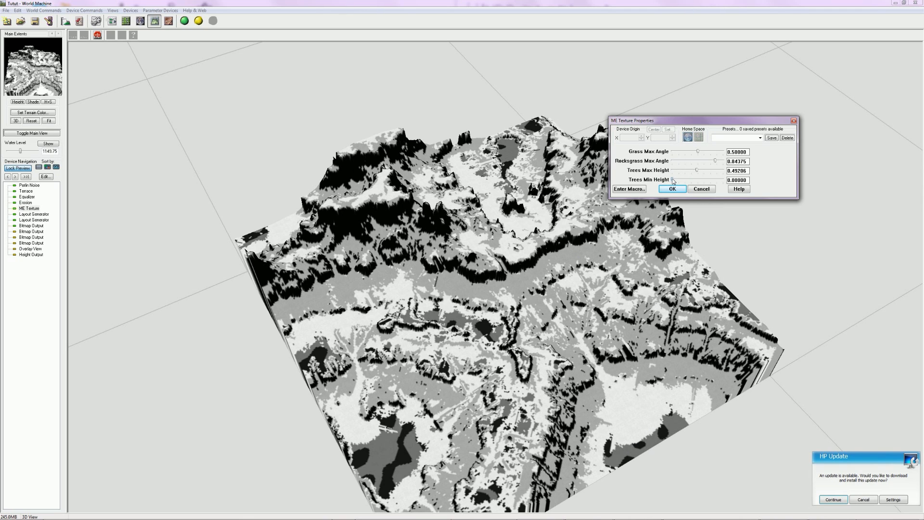
# Step: Set ME Texture's Trees Max Height to 0.60938 and Rocksgrass Max Angle to 0.87500
pyautogui.moveTo(697, 171); pyautogui.dragTo(704, 172)
pyautogui.moveTo(704, 171); pyautogui.dragTo(694, 173)
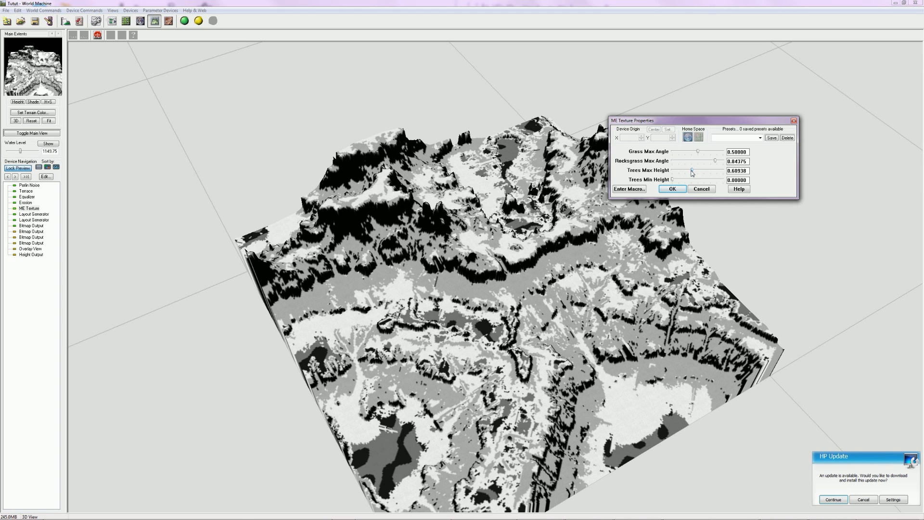
pyautogui.click(703, 173)
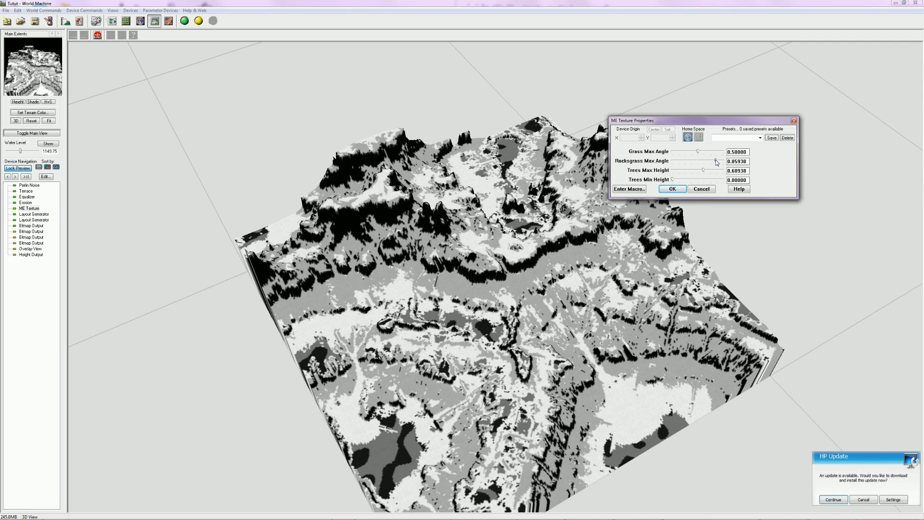
pyautogui.moveTo(716, 162); pyautogui.dragTo(717, 162)
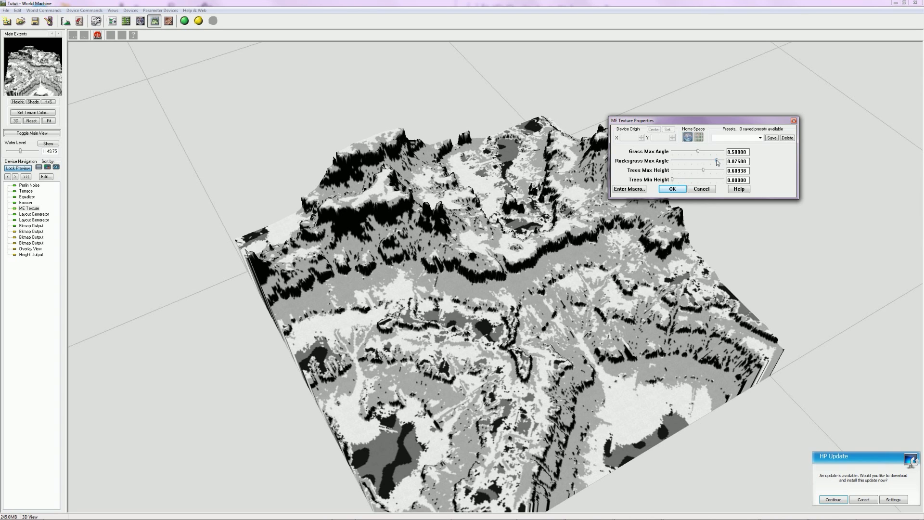
# Step: Set ME Texture's Grass Max Angle to 0.70313 and apply the properties
pyautogui.moveTo(699, 153); pyautogui.dragTo(706, 154)
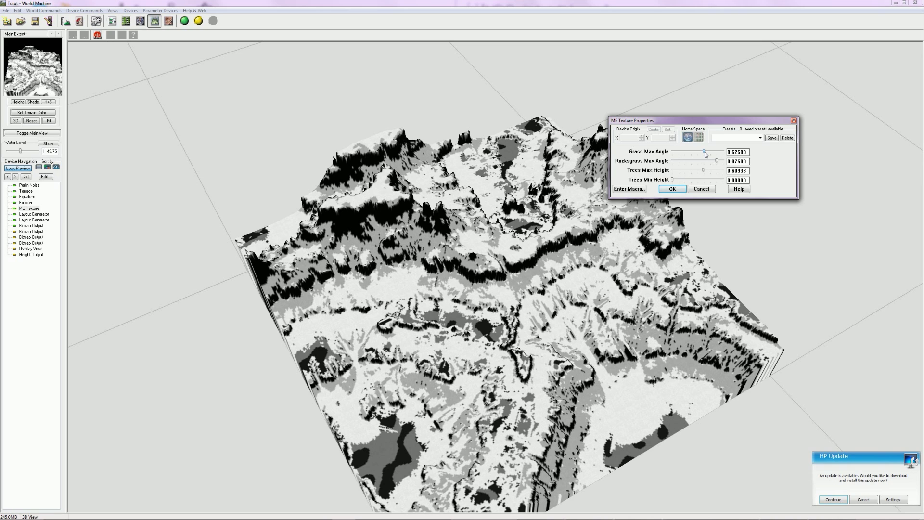
pyautogui.press('Right')
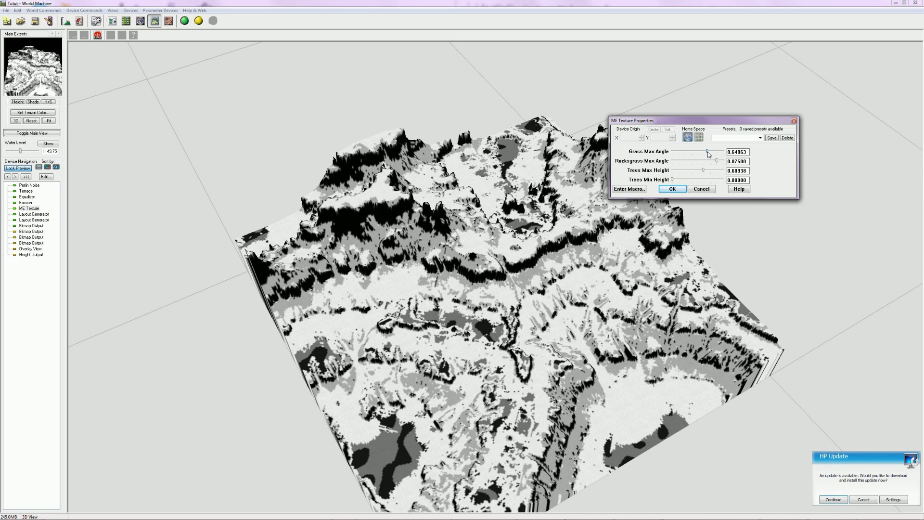
pyautogui.click(709, 153)
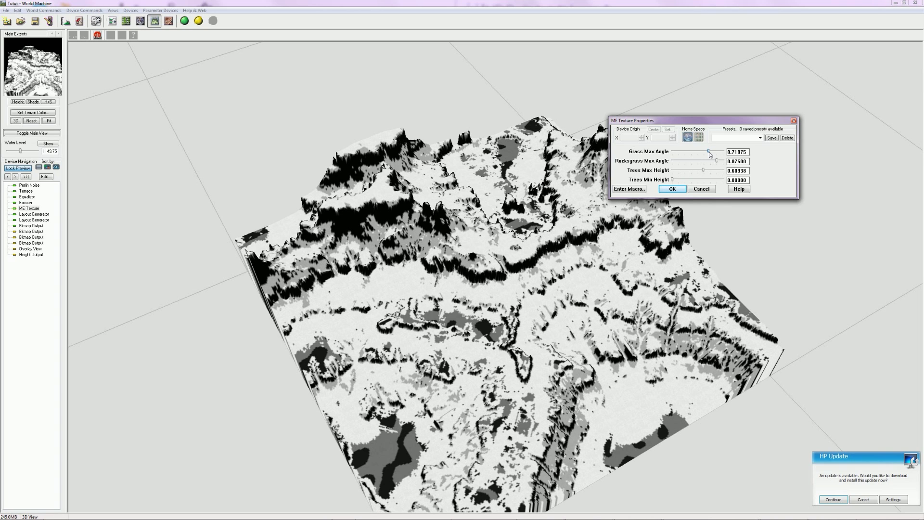
pyautogui.moveTo(709, 152); pyautogui.dragTo(708, 151)
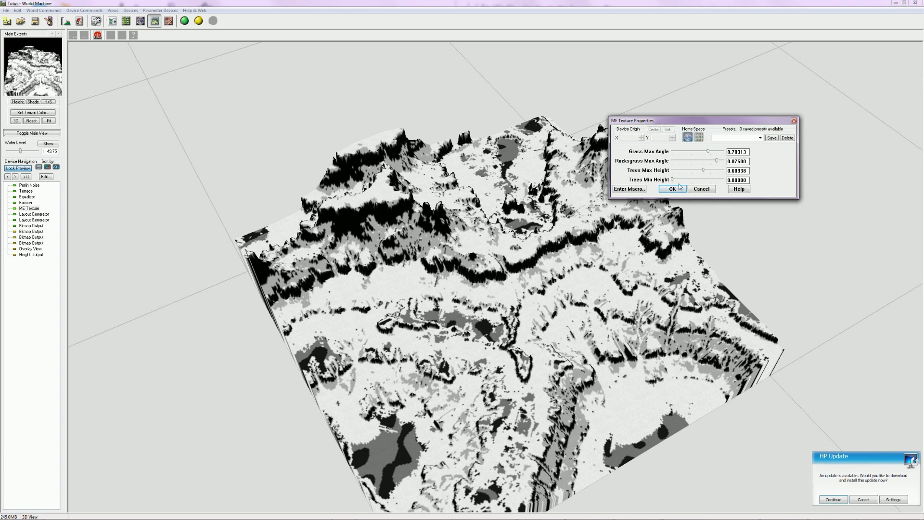
pyautogui.click(672, 189)
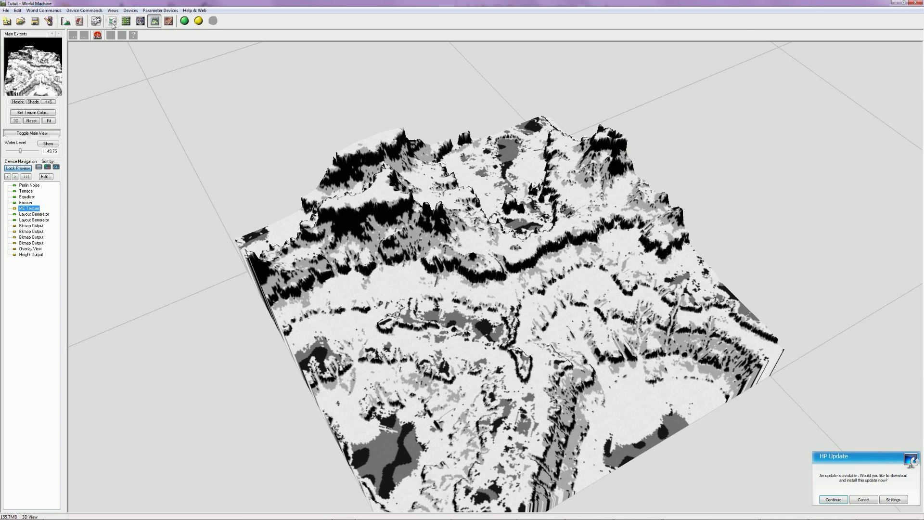
# Step: Unlock the preview and check the previews of the upper three Bitmap Outputs in the device network
pyautogui.click(112, 21)
pyautogui.click(665, 231)
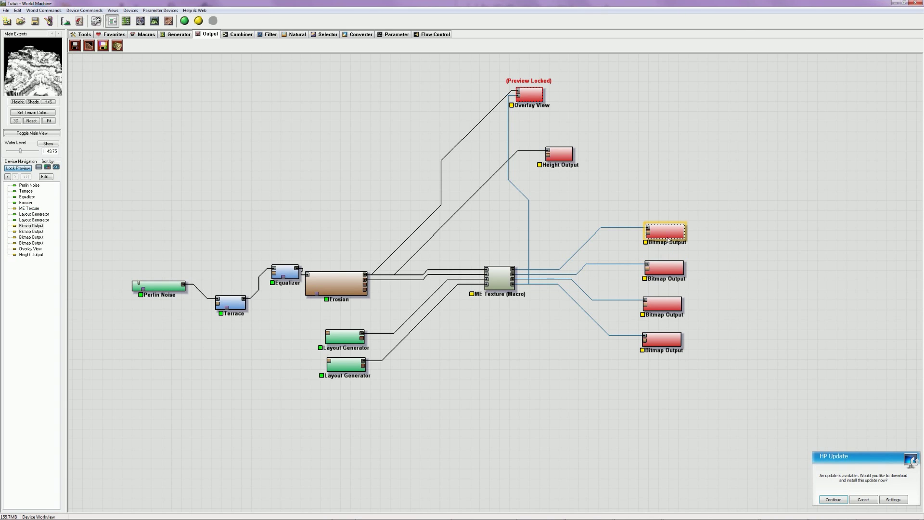
pyautogui.click(671, 274)
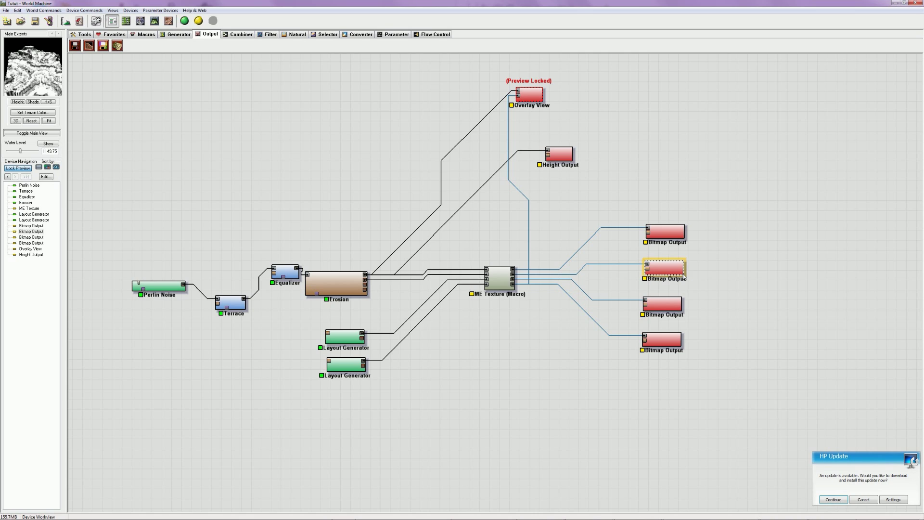
pyautogui.hotkey('ctrl', 'f')
pyautogui.hotkey('ctrl', 'f')
pyautogui.click(659, 306)
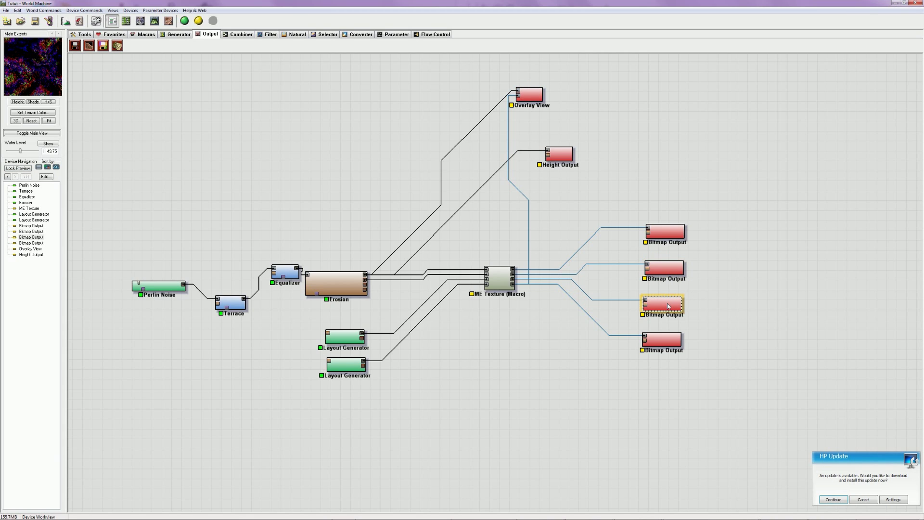
# Step: Connect a different ME Texture output to the Overlay View, check it in the 3D view, and return to the device network
pyautogui.click(500, 279)
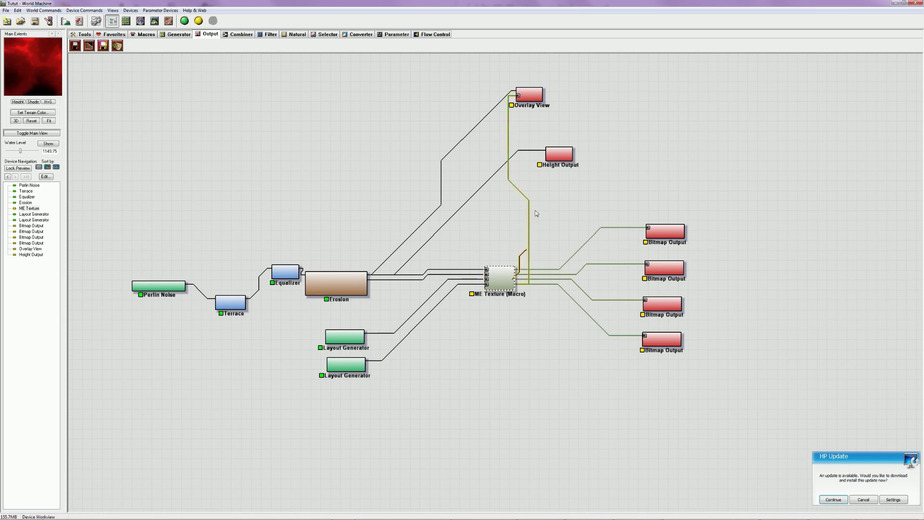
pyautogui.click(516, 96)
pyautogui.click(155, 21)
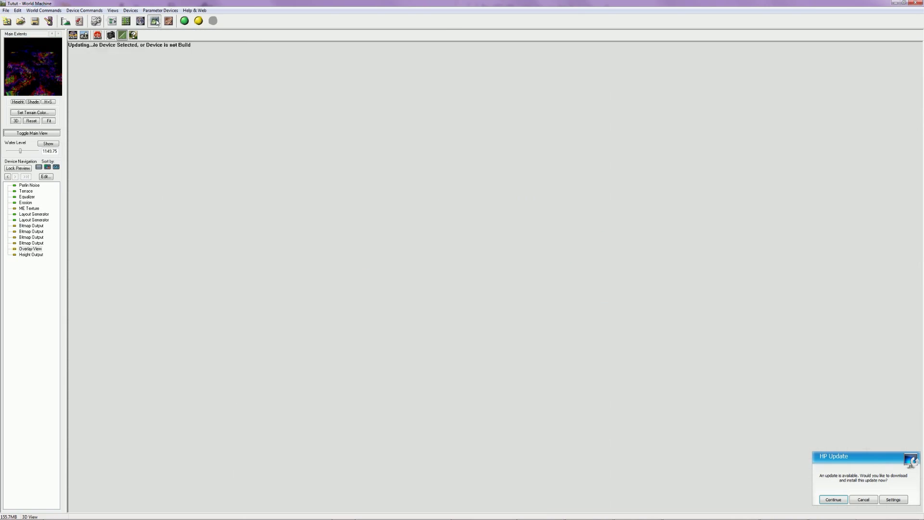
pyautogui.moveTo(443, 261); pyautogui.dragTo(252, 50)
pyautogui.click(113, 21)
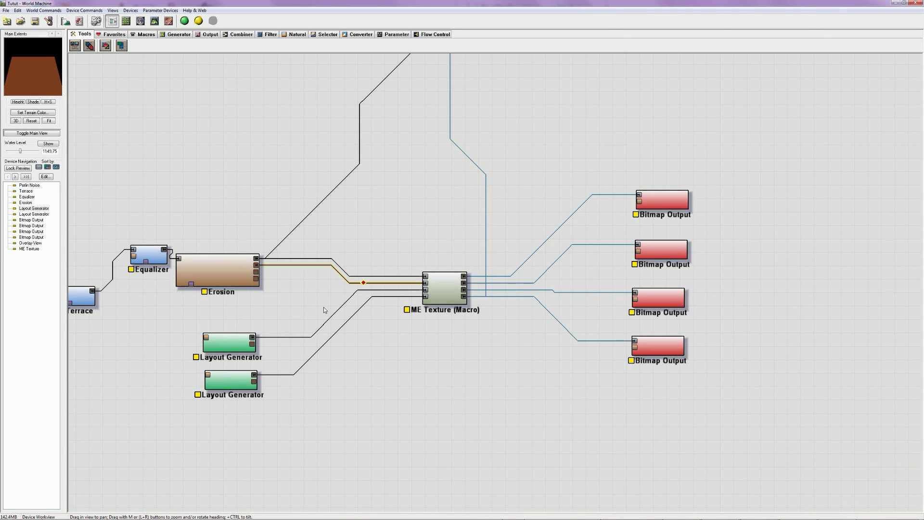
# Step: Open the upper Layout Generator's layout and frame the full four-tile terrain area
pyautogui.click(222, 353)
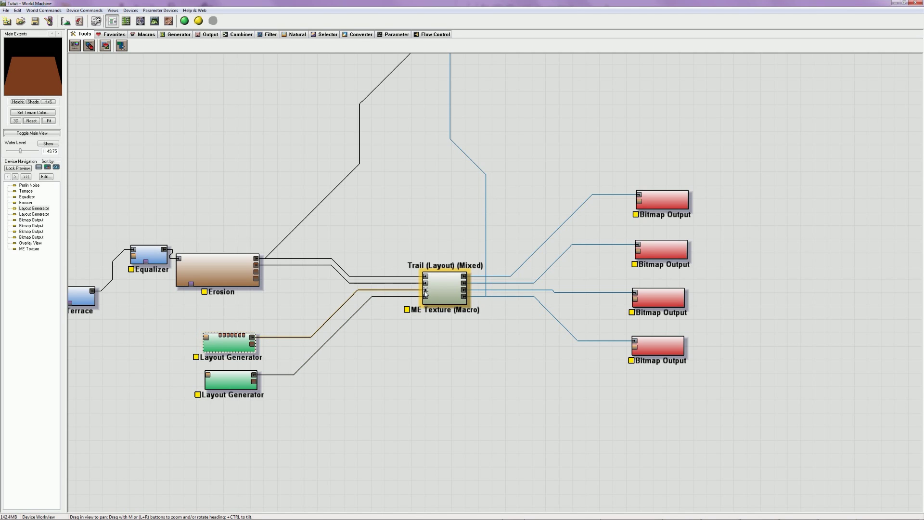
pyautogui.doubleClick(233, 346)
pyautogui.scroll(-3, 320, 243)
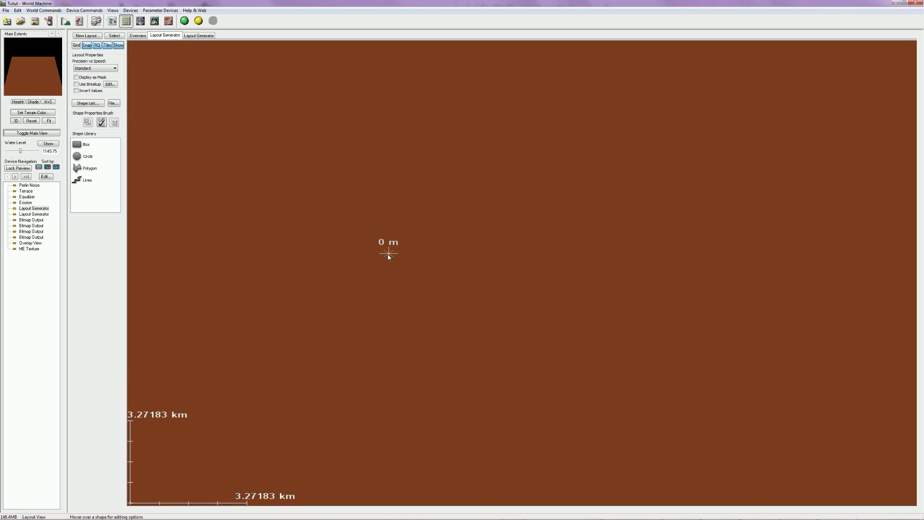
pyautogui.scroll(-8, 597, 336)
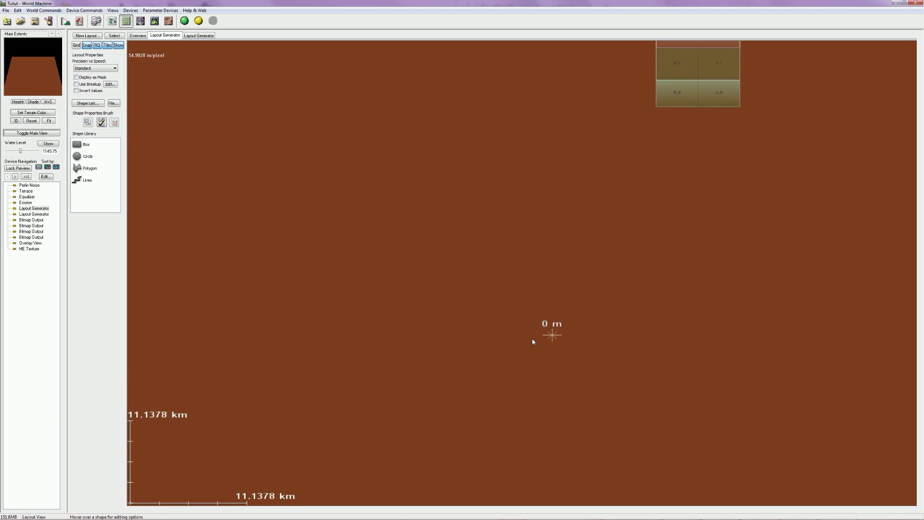
pyautogui.moveTo(525, 344); pyautogui.dragTo(459, 401)
pyautogui.scroll(10, 458, 401)
pyautogui.scroll(-2, 468, 378)
pyautogui.scroll(-6, 467, 378)
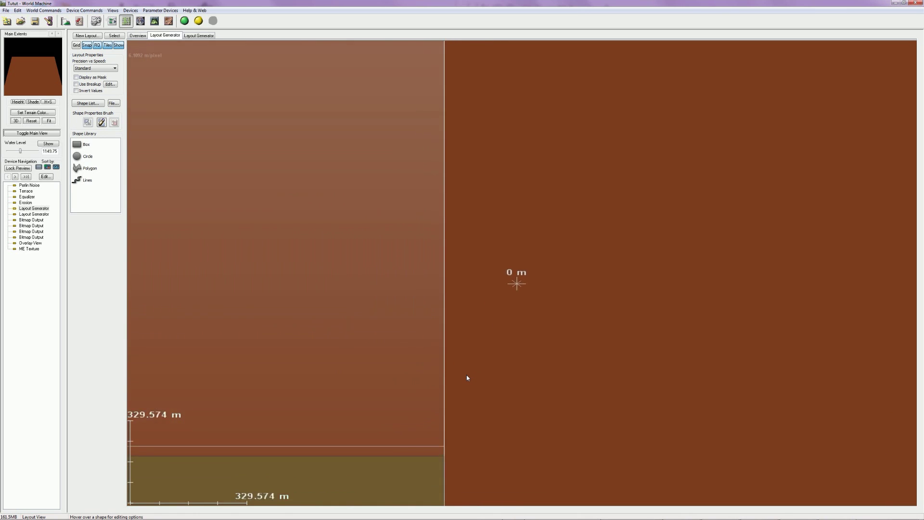
pyautogui.scroll(-3, 467, 374)
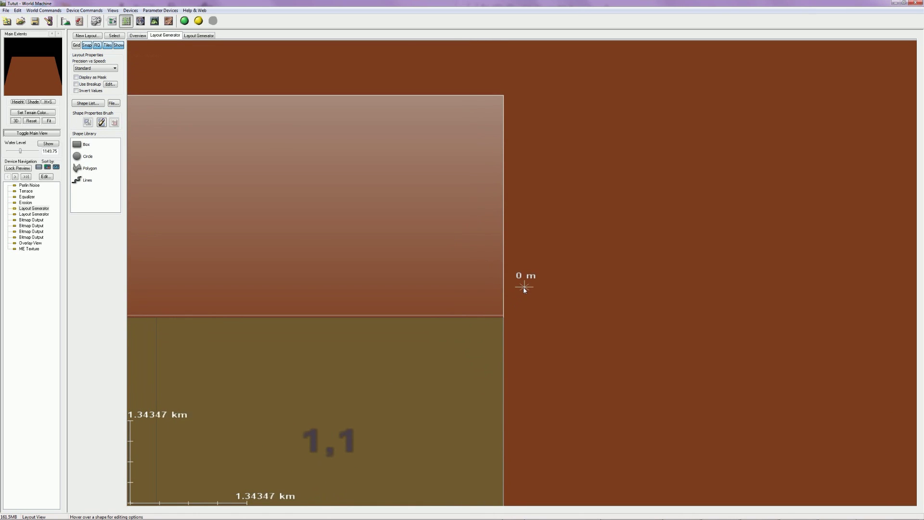
pyautogui.moveTo(523, 296); pyautogui.dragTo(527, 298, button='middle')
pyautogui.moveTo(516, 359); pyautogui.dragTo(788, 52, button='right')
pyautogui.scroll(-2, 696, 168)
pyautogui.scroll(-1, 573, 268)
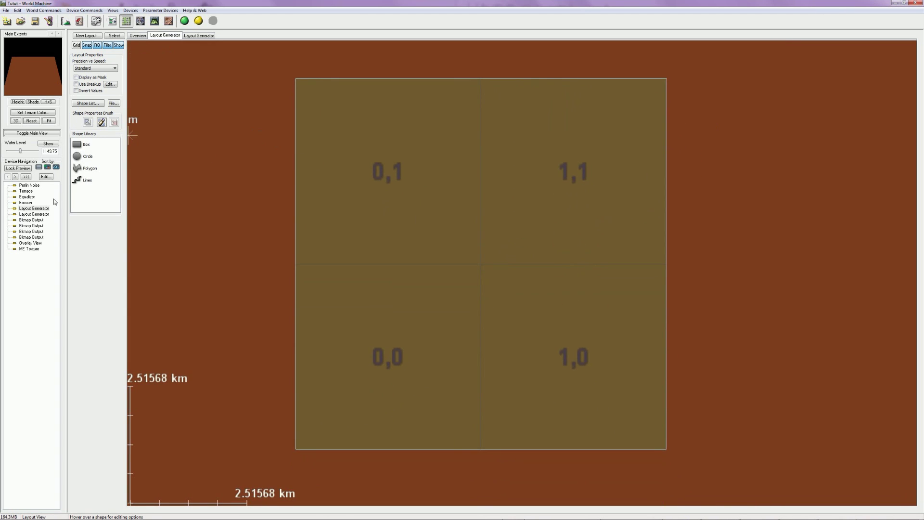
# Step: Lock the preview on the topmost Bitmap Output and return to the upper Layout Generator's layout
pyautogui.click(89, 181)
pyautogui.click(113, 21)
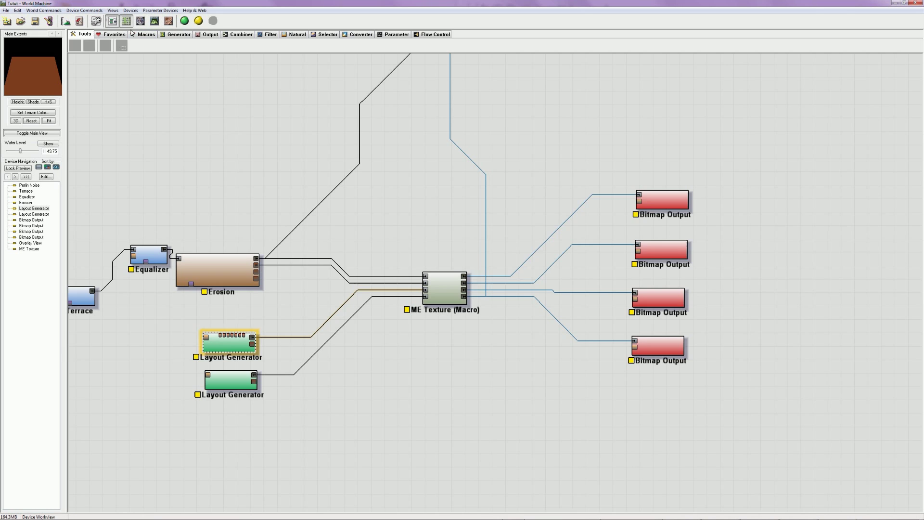
pyautogui.click(672, 206)
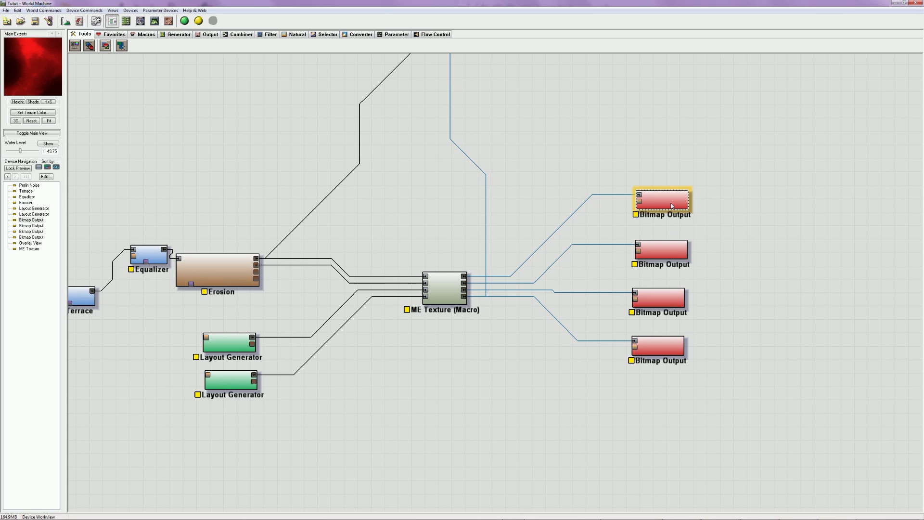
pyautogui.click(19, 169)
pyautogui.doubleClick(228, 340)
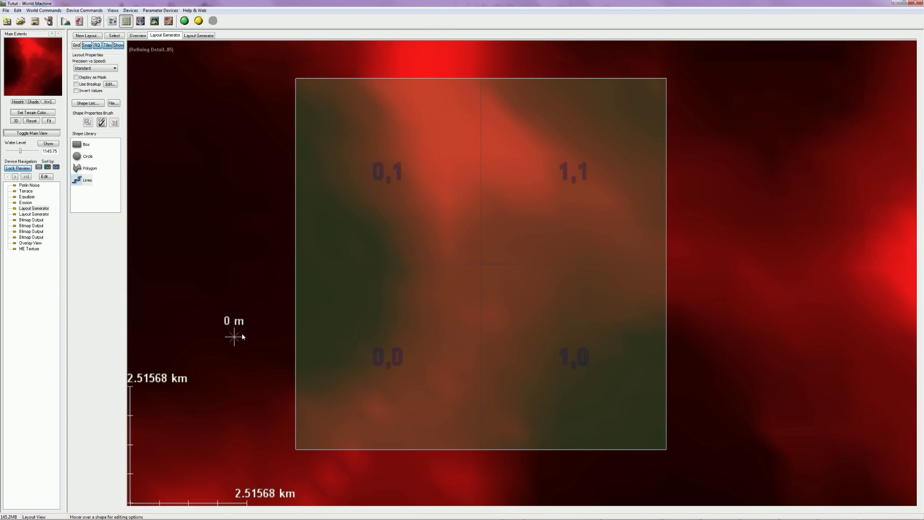
# Step: Draw a curved Lines shape around the dark area at the terrain's left edge, running from tile 0,1 down through tile 0,0
pyautogui.moveTo(559, 334); pyautogui.dragTo(560, 297, button='middle')
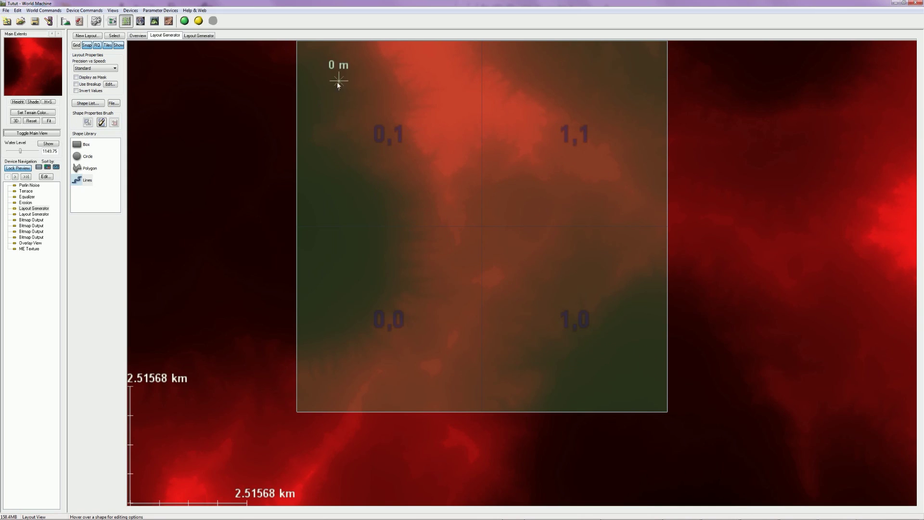
pyautogui.moveTo(291, 73)
pyautogui.mouseDown()
pyautogui.moveTo(310, 87)
pyautogui.moveTo(296, 74)
pyautogui.mouseUp()
pyautogui.click(86, 178)
pyautogui.click(297, 86)
pyautogui.moveTo(310, 149)
pyautogui.mouseDown()
pyautogui.moveTo(344, 192)
pyautogui.moveTo(348, 302)
pyautogui.moveTo(312, 328)
pyautogui.moveTo(269, 333)
pyautogui.mouseUp()
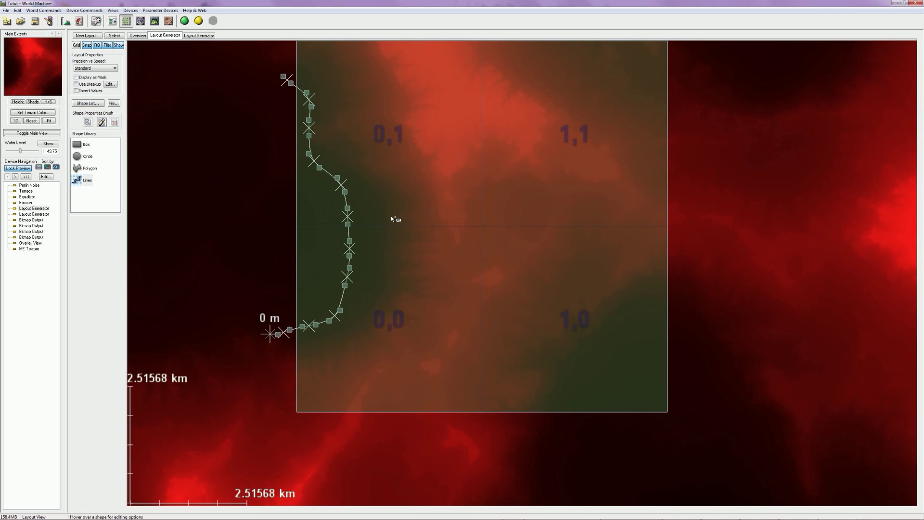
pyautogui.press('Escape')
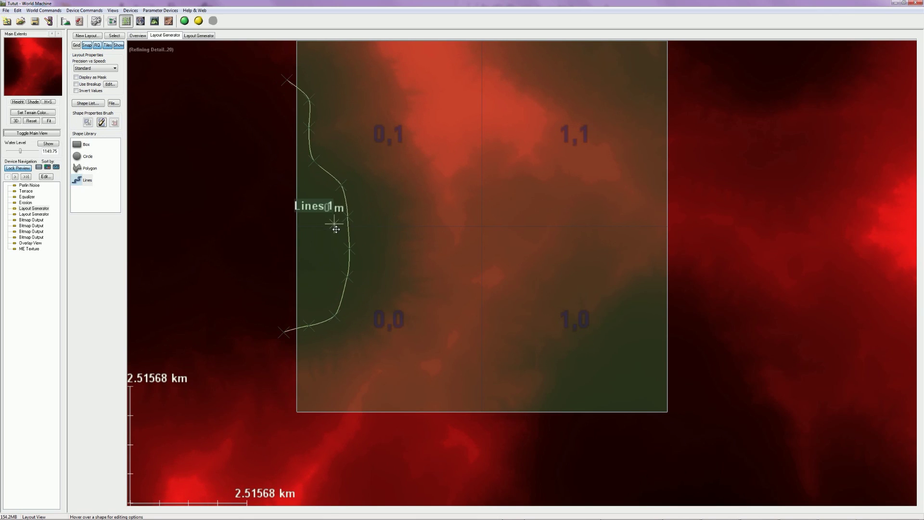
# Step: Open the line's shape properties and switch the preview from the Bitmap Output to the upper Layout Generator
pyautogui.click(344, 200)
pyautogui.moveTo(96, 68); pyautogui.dragTo(524, 141)
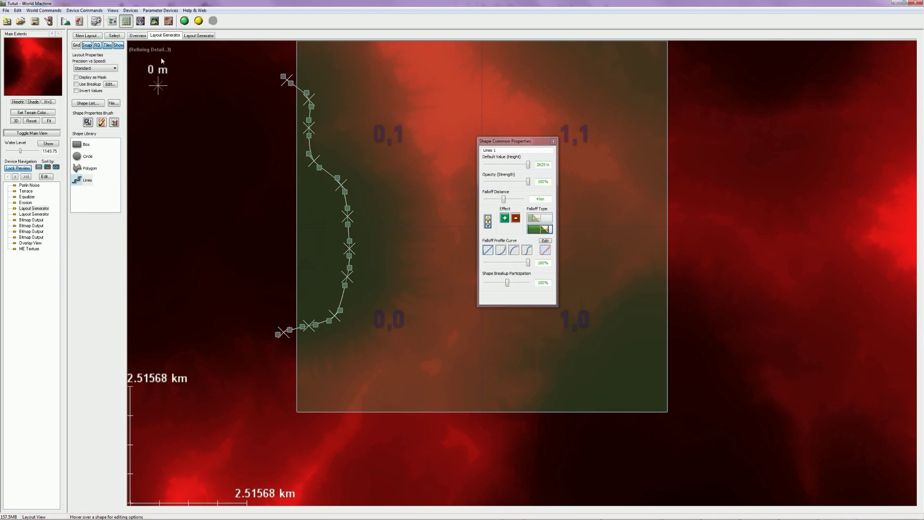
pyautogui.click(112, 22)
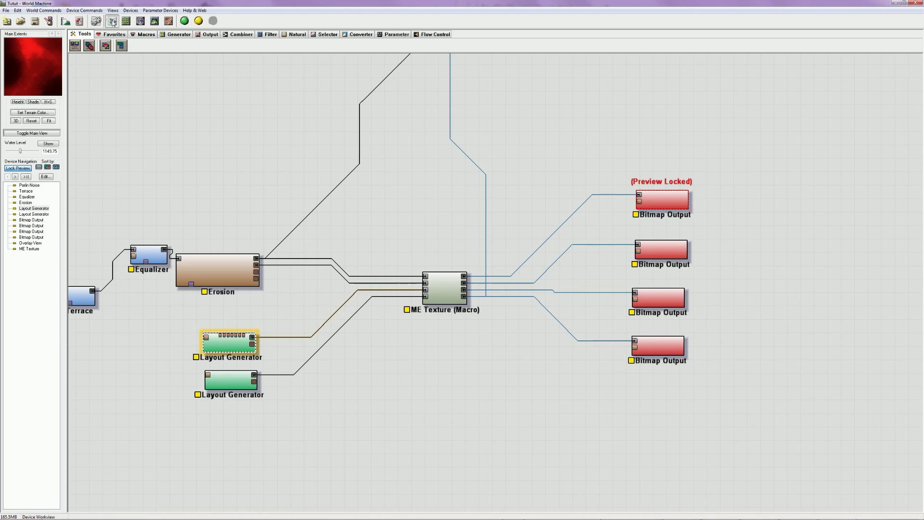
pyautogui.middleClick(234, 347)
pyautogui.middleClick(234, 347)
pyautogui.doubleClick(226, 342)
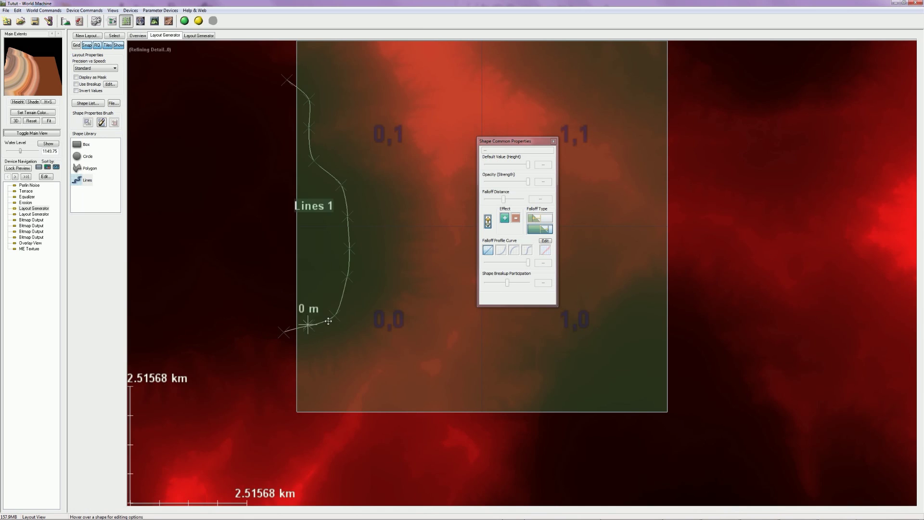
# Step: Lock the preview on the upper Layout Generator and check its line shape in the 3D view
pyautogui.moveTo(504, 198); pyautogui.dragTo(503, 198)
pyautogui.click(102, 2)
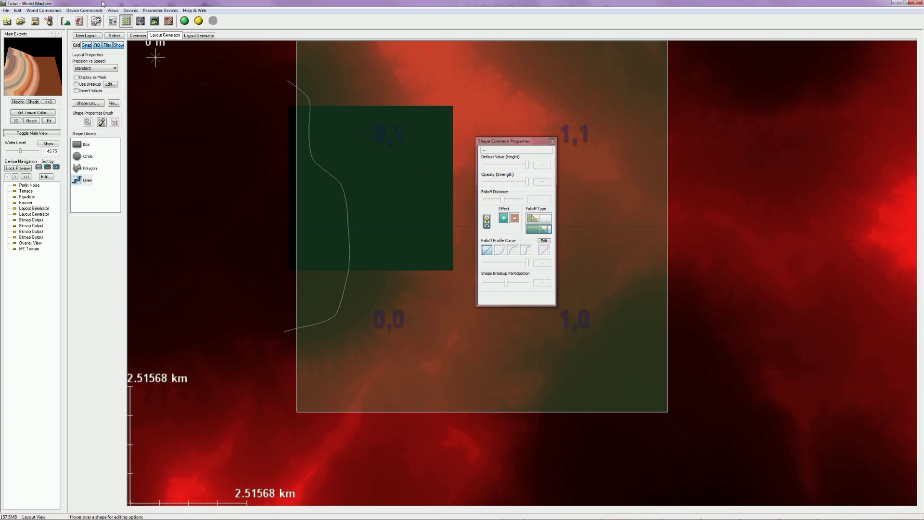
pyautogui.click(112, 20)
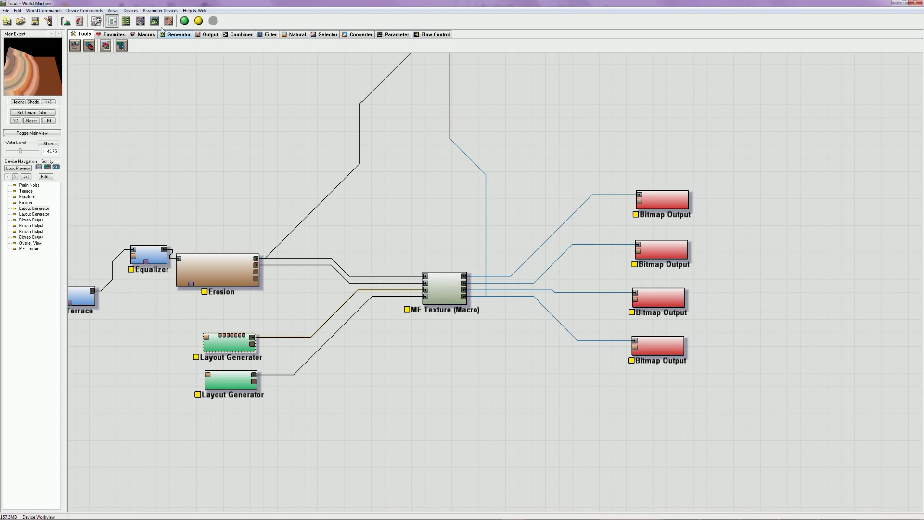
pyautogui.hotkey('ctrl', 'f')
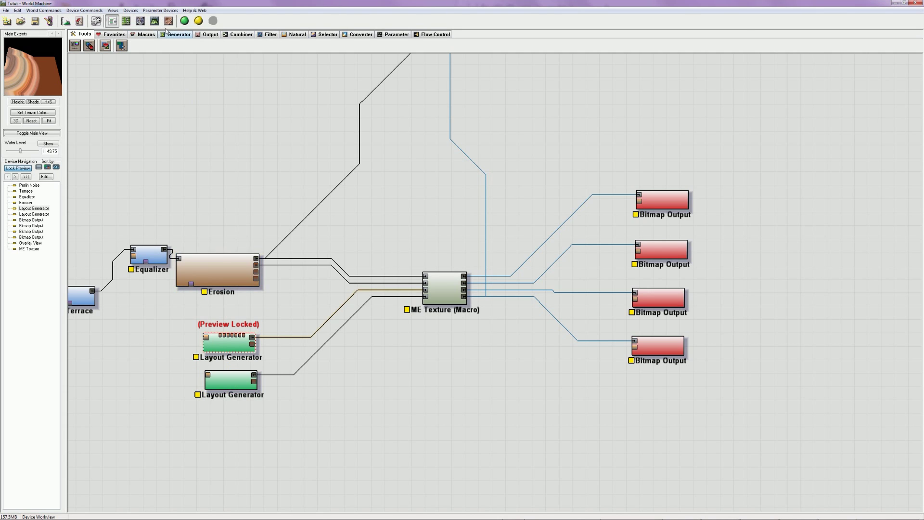
pyautogui.click(155, 20)
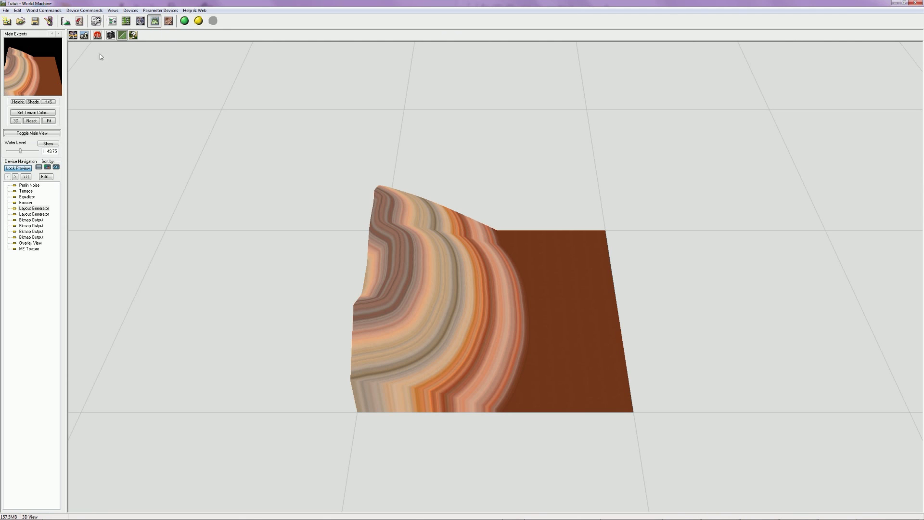
# Step: Set the line's falloff distance to 499.978 m, apply the second falloff profile curve, and close its shape properties
pyautogui.doubleClick(35, 209)
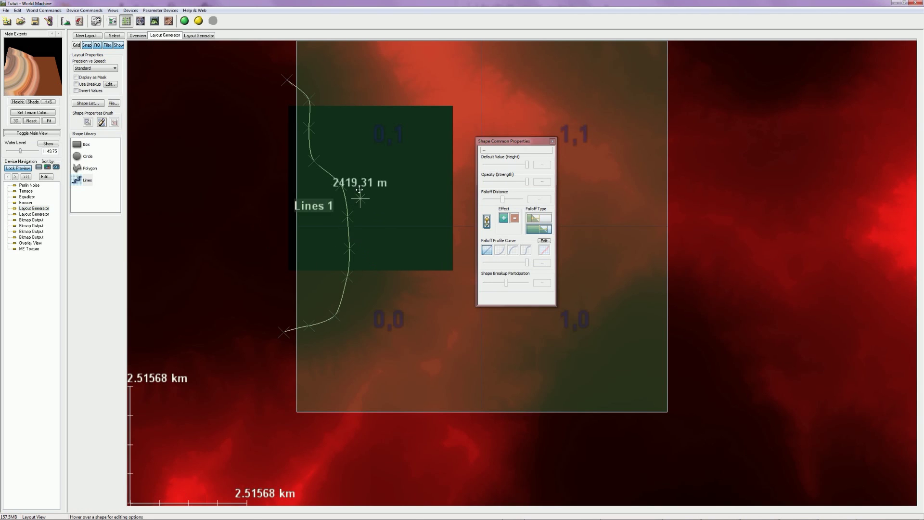
pyautogui.moveTo(503, 202); pyautogui.dragTo(499, 203)
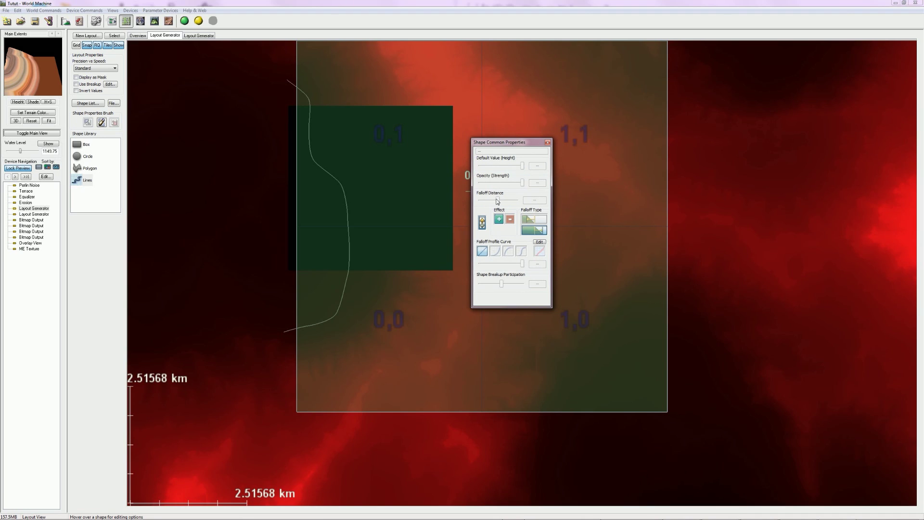
pyautogui.click(347, 244)
pyautogui.click(498, 201)
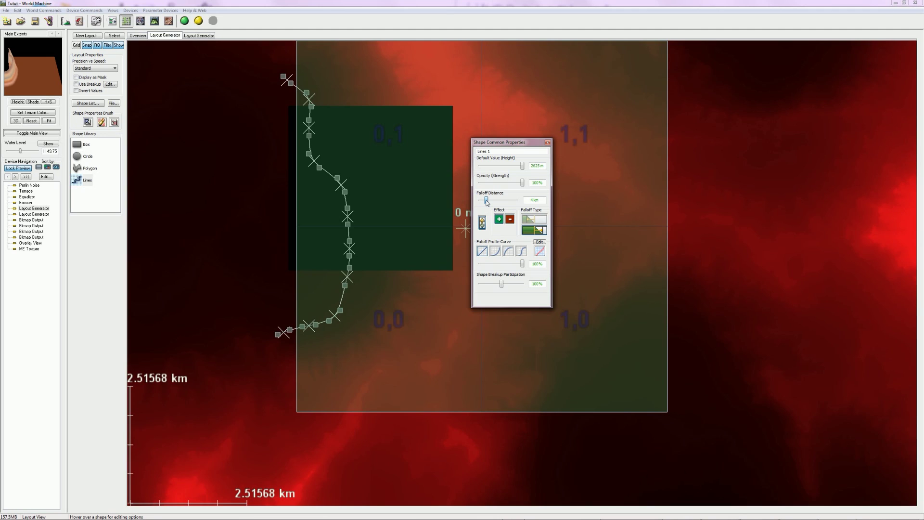
pyautogui.click(486, 201)
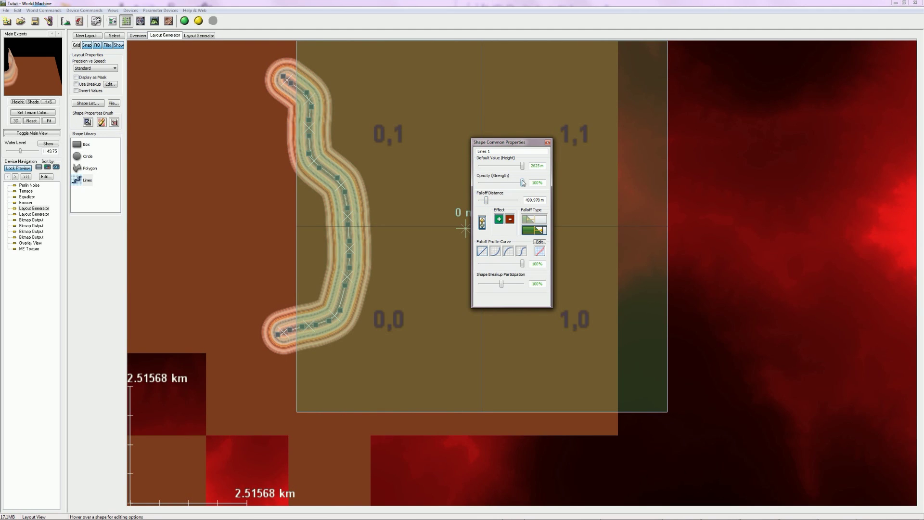
pyautogui.click(501, 250)
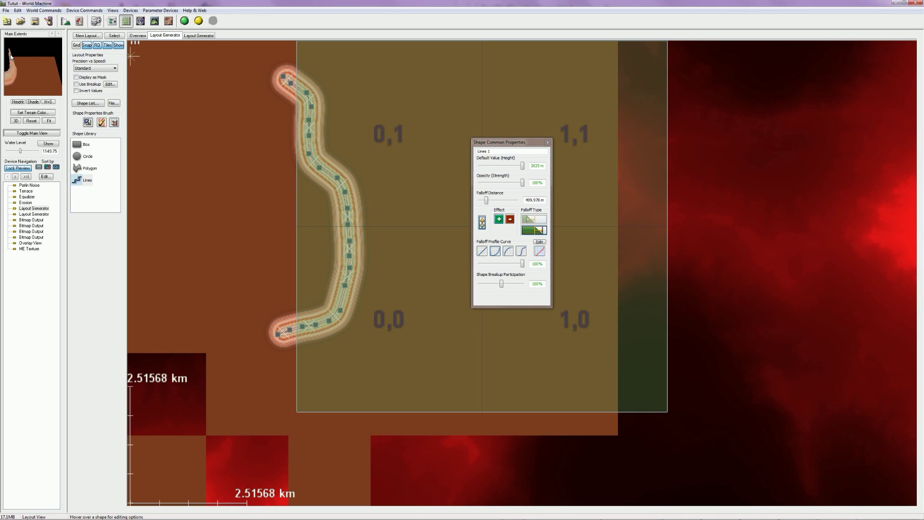
pyautogui.click(547, 143)
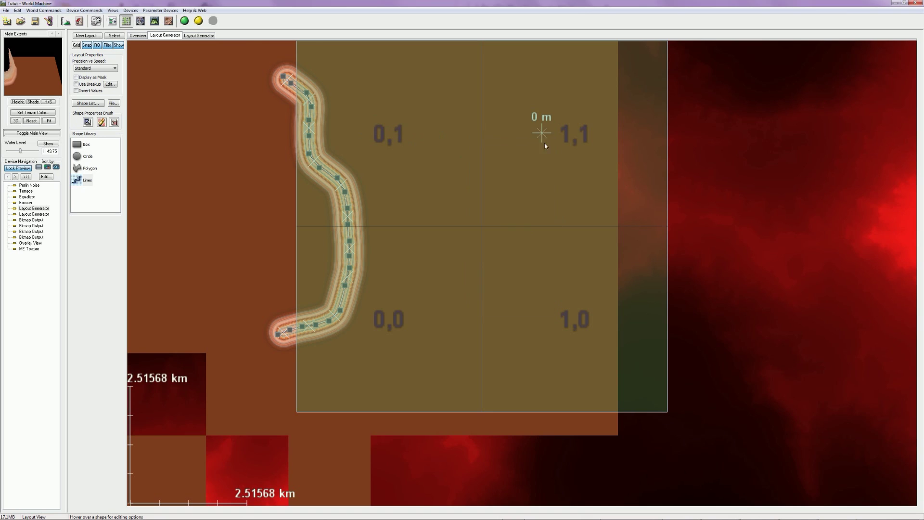
# Step: In the lower Layout Generator's layout, draw a large circle and move it over tile 1,1
pyautogui.click(114, 22)
pyautogui.click(230, 381)
pyautogui.doubleClick(236, 384)
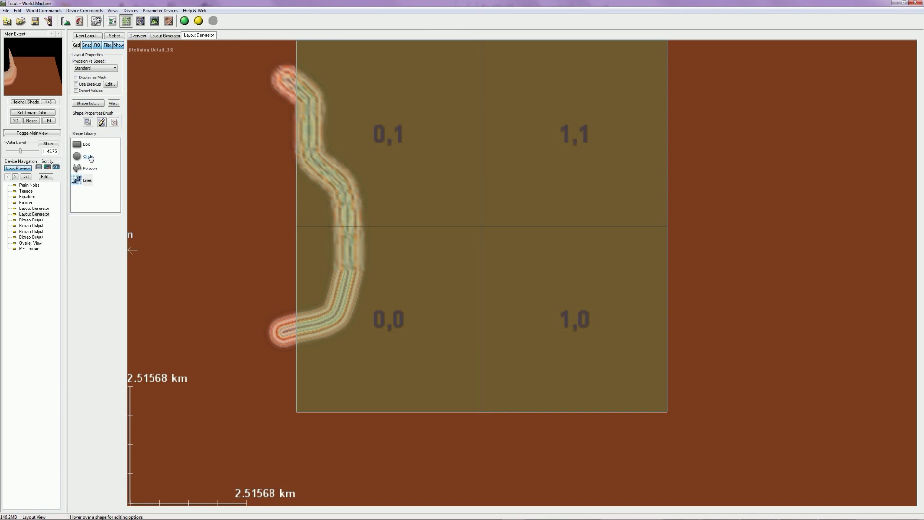
pyautogui.click(88, 157)
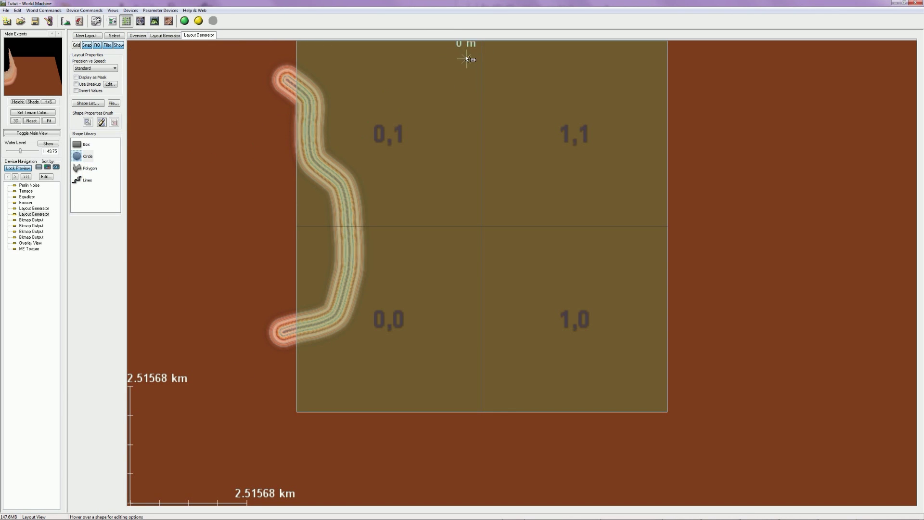
pyautogui.moveTo(466, 54); pyautogui.dragTo(557, 80)
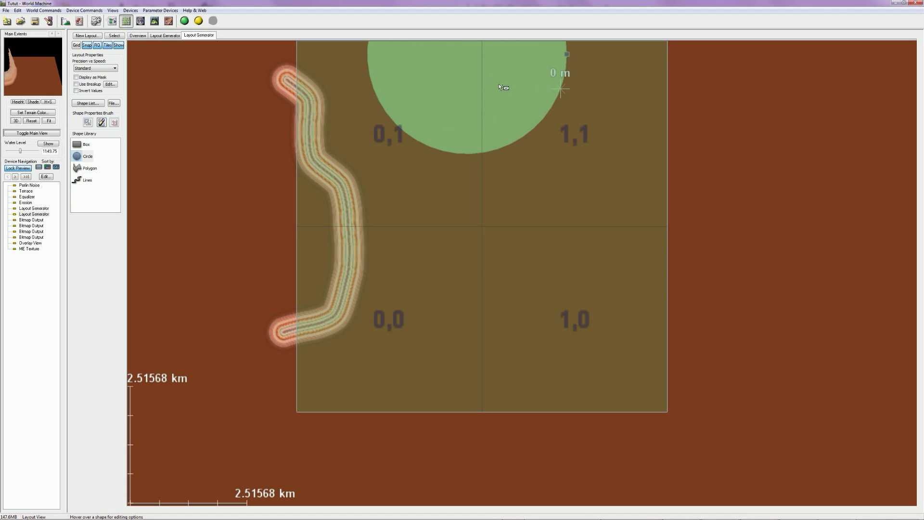
pyautogui.scroll(-1, 534, 166)
pyautogui.scroll(-1, 514, 179)
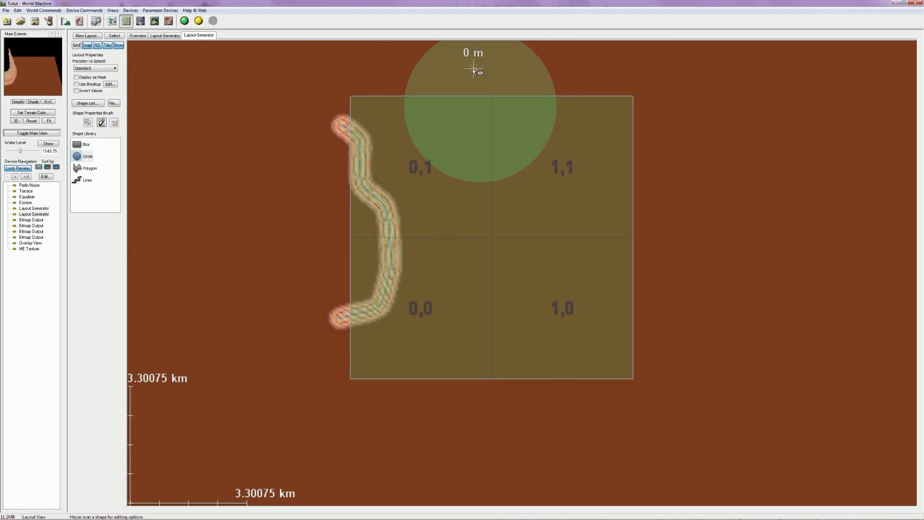
pyautogui.moveTo(460, 83); pyautogui.dragTo(555, 127)
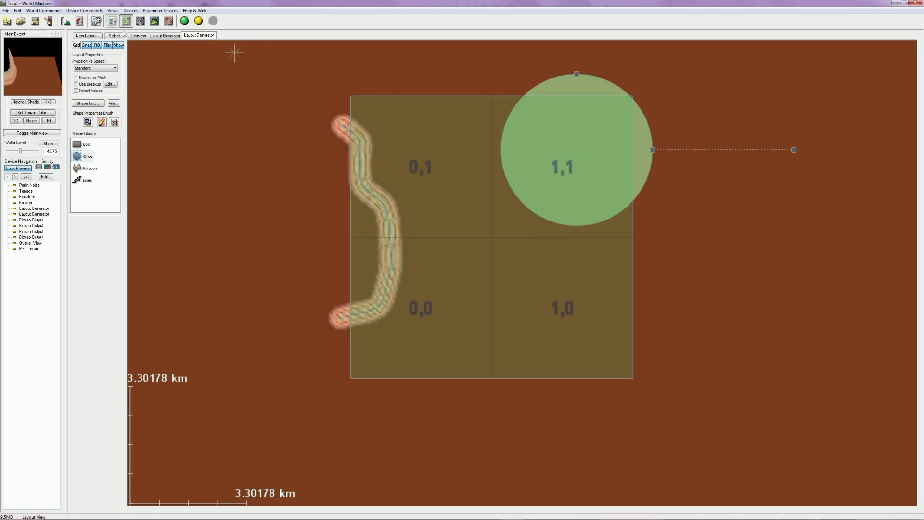
# Step: Unlock the preview and check the lower Layout Generator's circle in the 3D view
pyautogui.click(112, 21)
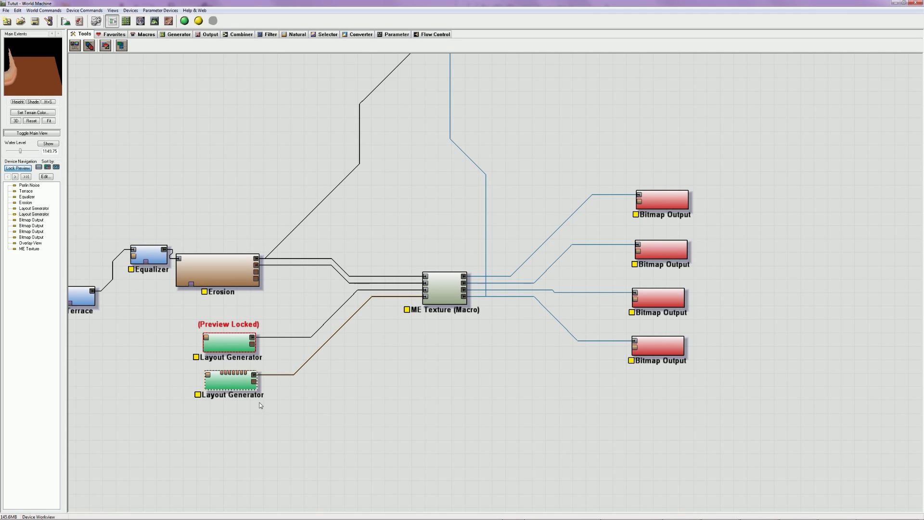
pyautogui.hotkey('ctrl', 'f')
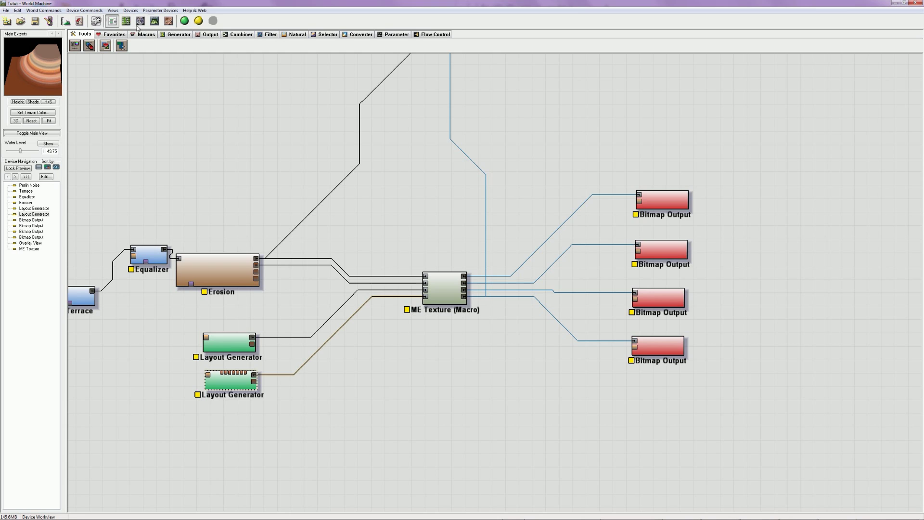
pyautogui.click(155, 20)
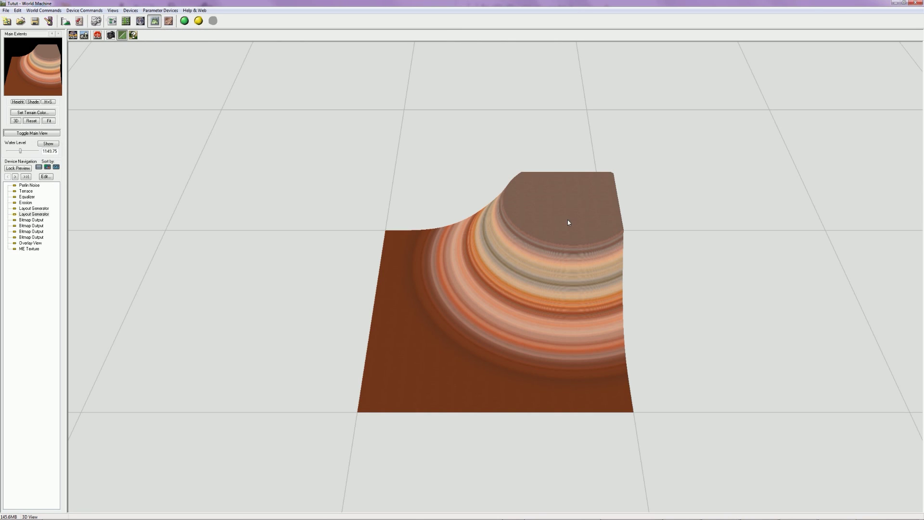
# Step: Reopen the lower Layout Generator's layout, set the circle's falloff distance to 1.6216 km, and close its shape properties
pyautogui.doubleClick(40, 217)
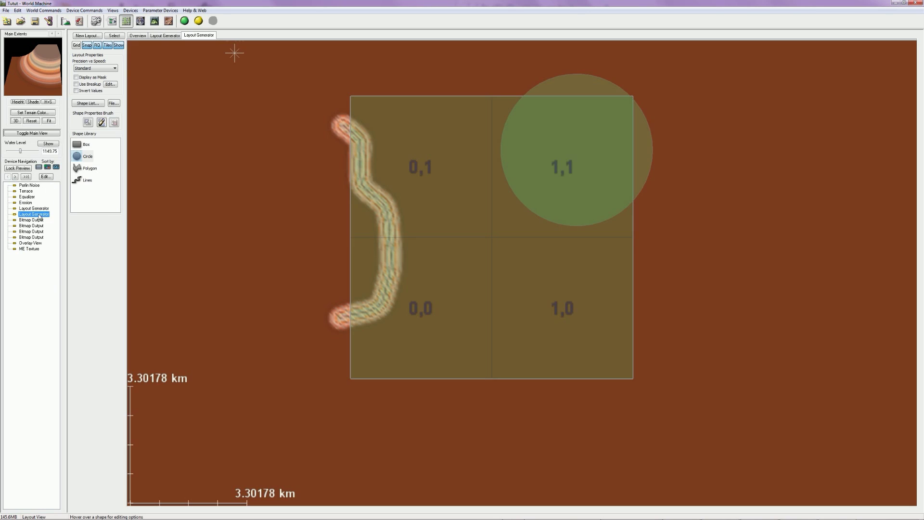
pyautogui.moveTo(552, 186)
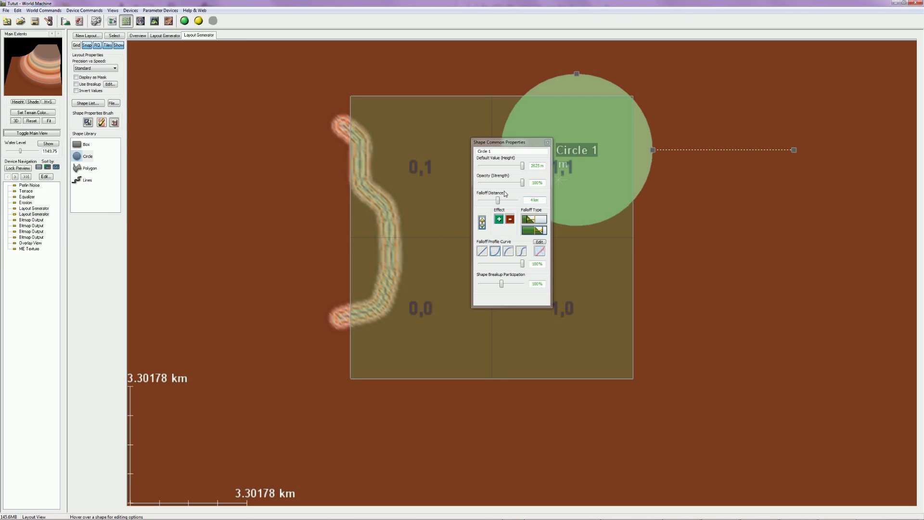
pyautogui.moveTo(498, 201); pyautogui.dragTo(493, 202)
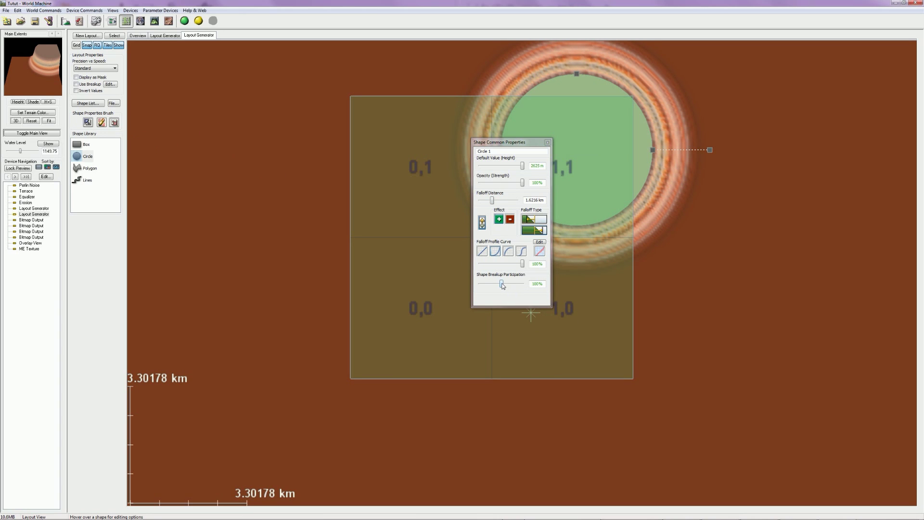
pyautogui.click(547, 143)
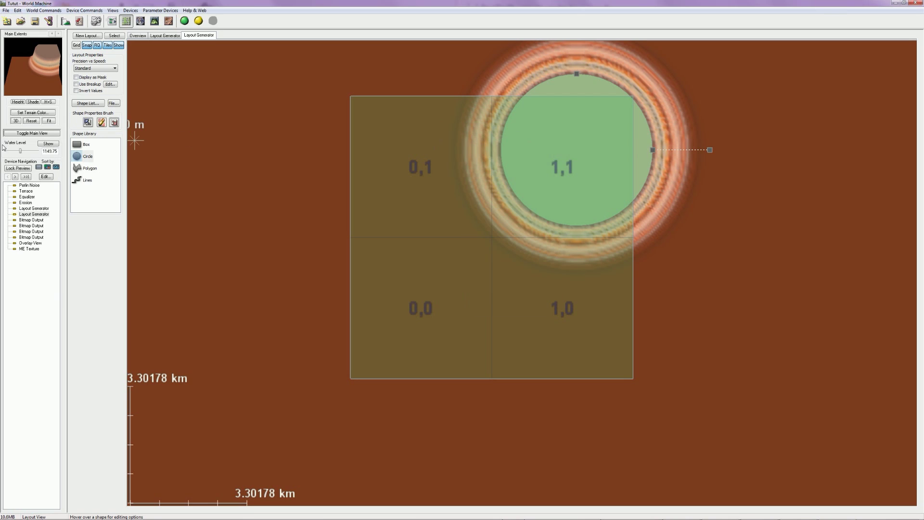
# Step: Enable breakup for the layout and move the circle outward over the upper-right corner of tile 1,1
pyautogui.click(77, 84)
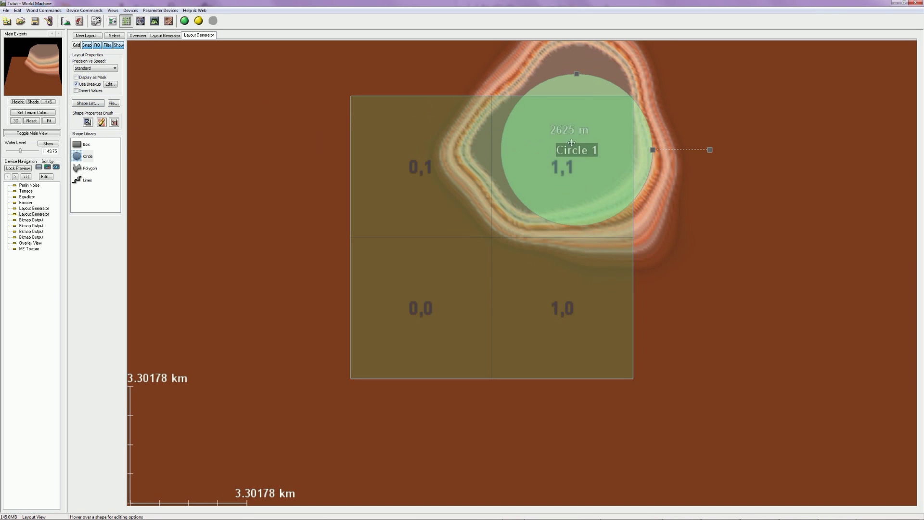
pyautogui.moveTo(572, 127); pyautogui.dragTo(624, 112)
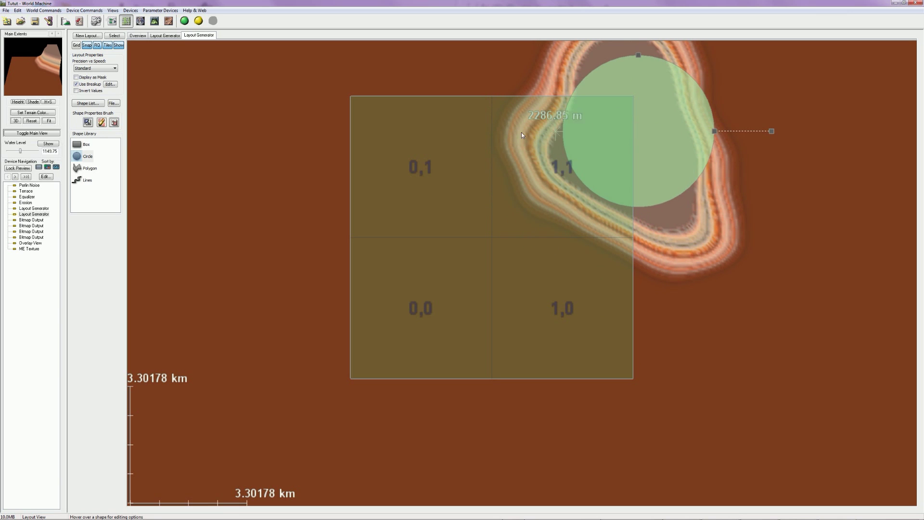
# Step: Return to the device workview and preview the ME Texture macro and each of the four Bitmap Outputs
pyautogui.click(112, 21)
pyautogui.moveTo(512, 376); pyautogui.dragTo(362, 375, button='right')
pyautogui.click(289, 285)
pyautogui.click(513, 223)
pyautogui.click(504, 246)
pyautogui.click(509, 299)
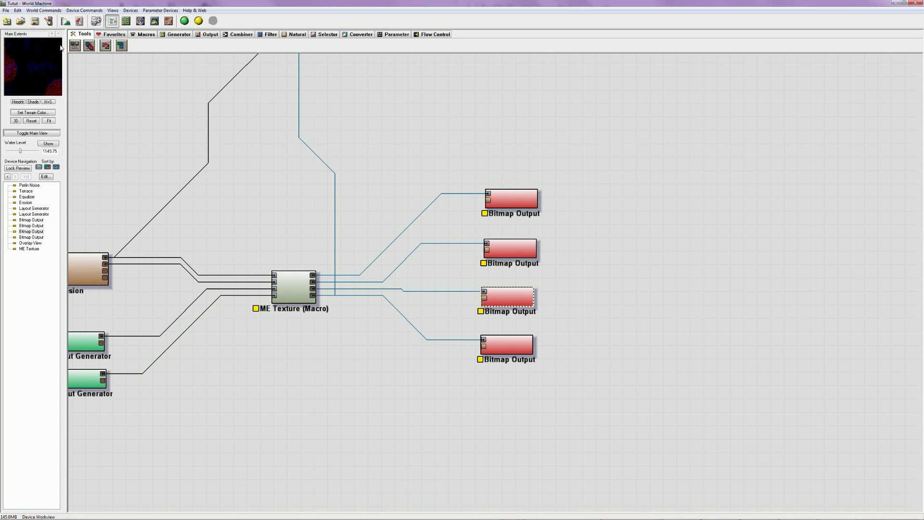
pyautogui.click(508, 345)
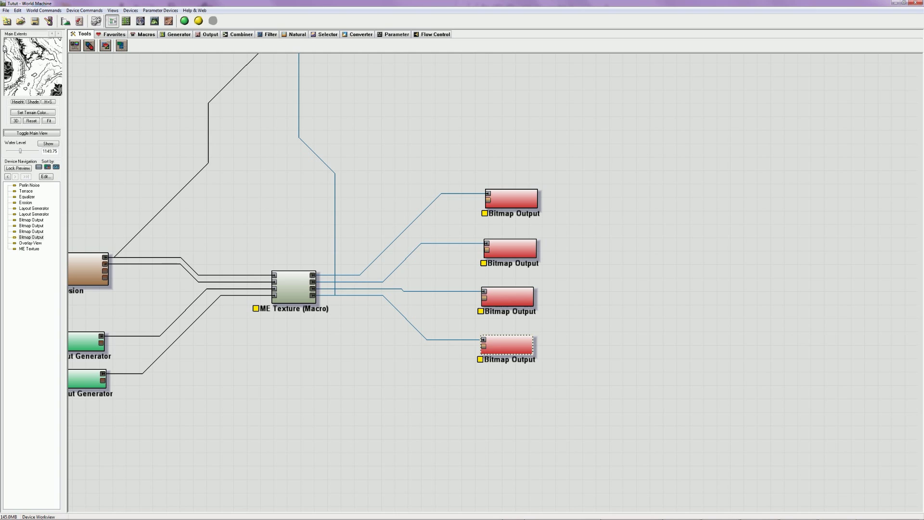
# Step: Examine the lowest Bitmap Output's map in the 3D view
pyautogui.click(155, 21)
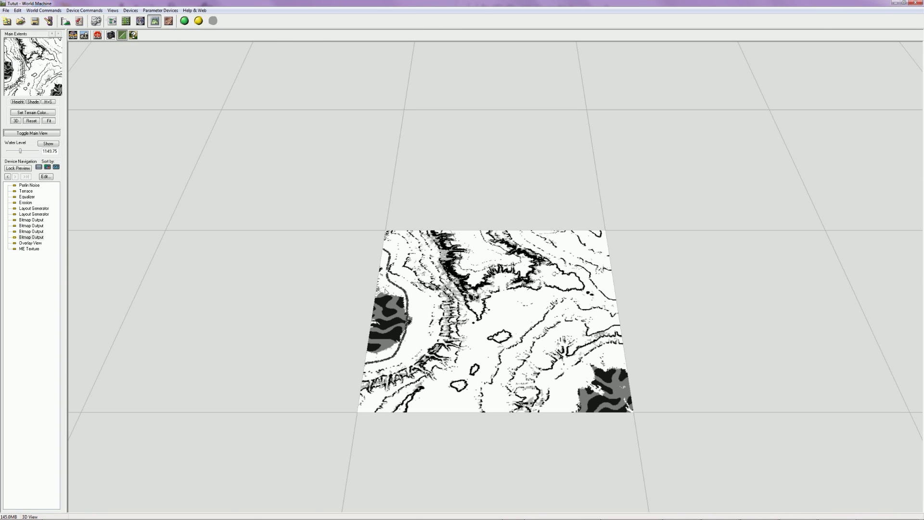
pyautogui.scroll(2, 385, 290)
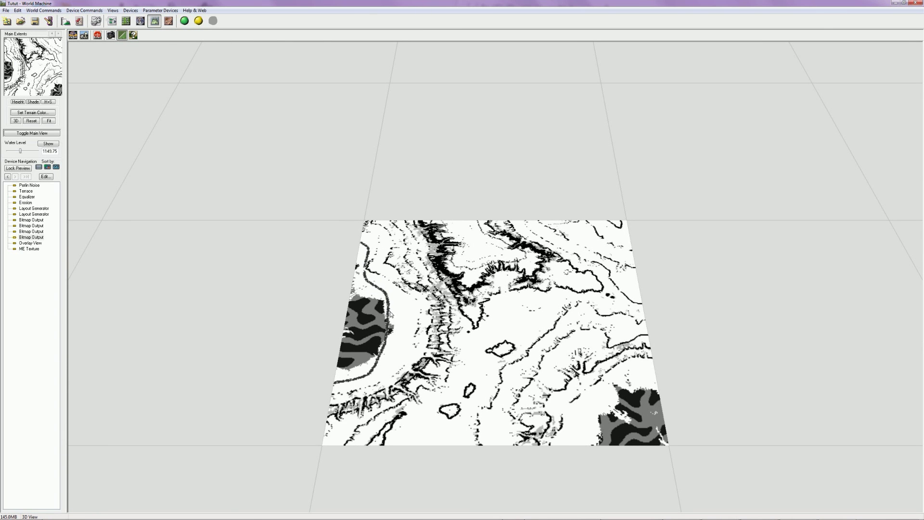
pyautogui.scroll(-3, 511, 389)
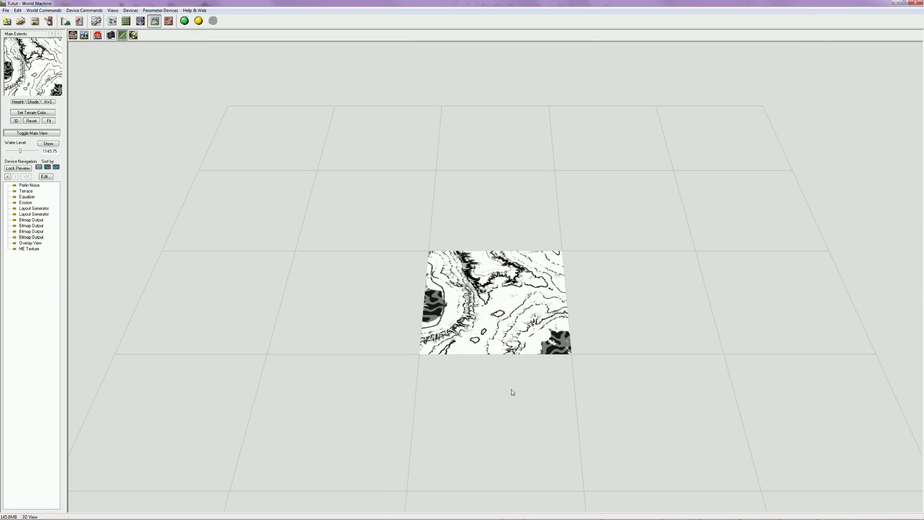
pyautogui.scroll(2, 514, 358)
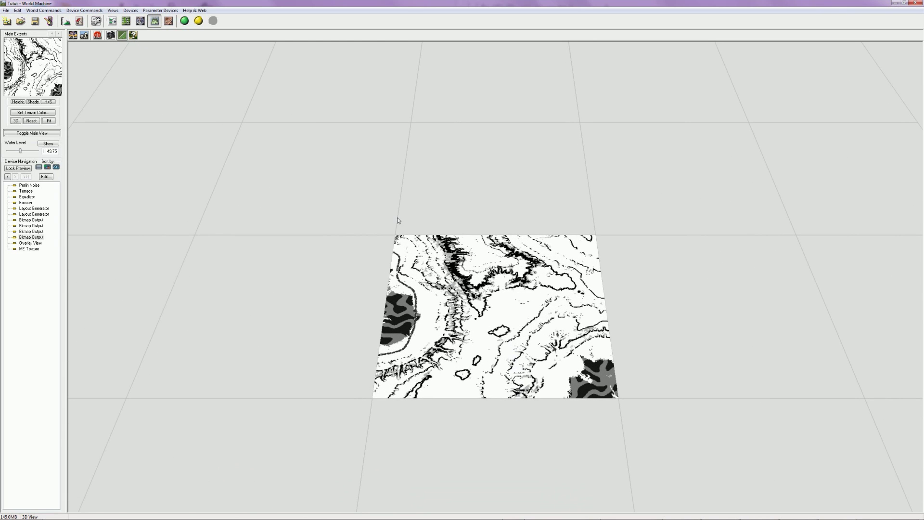
# Step: Return to the device workview, open the terrain file export manager, and build the world
pyautogui.click(112, 21)
pyautogui.scroll(-3, 566, 430)
pyautogui.scroll(-1, 571, 426)
pyautogui.moveTo(558, 440); pyautogui.dragTo(614, 419, button='middle')
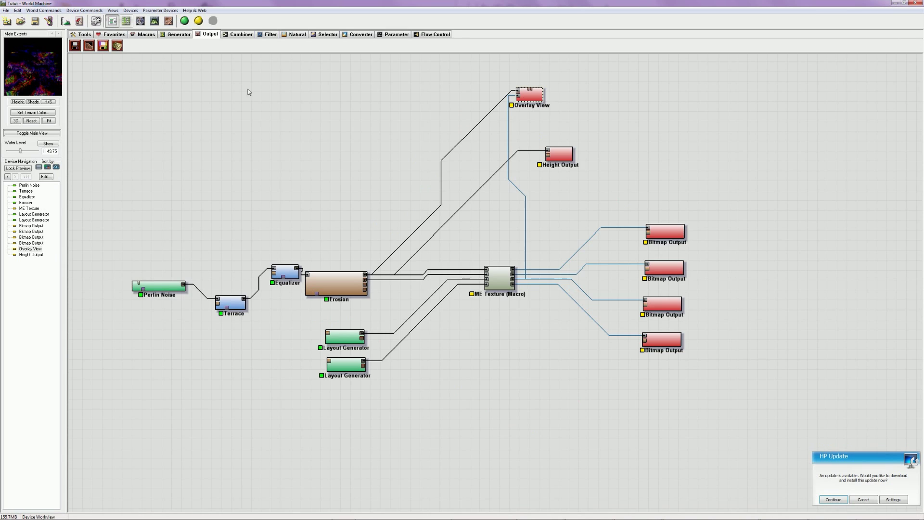
pyautogui.moveTo(569, 367); pyautogui.dragTo(485, 358, button='middle')
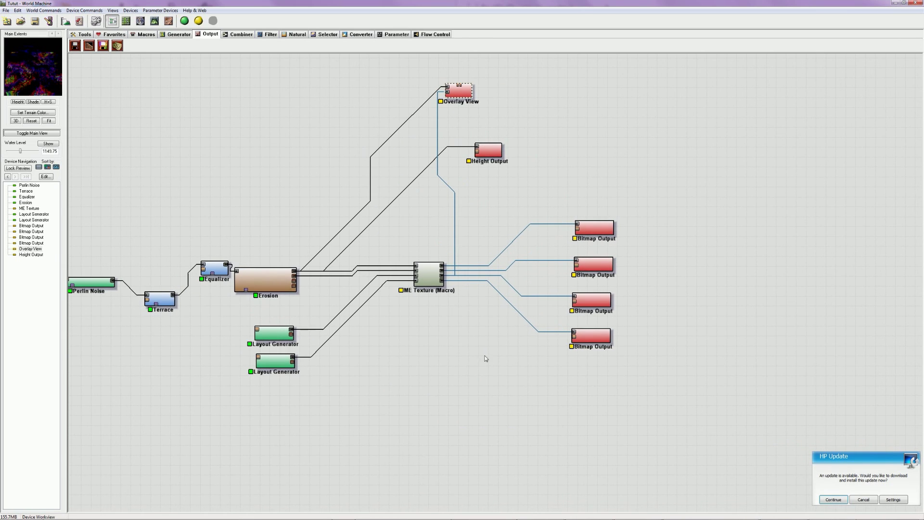
pyautogui.click(9, 11)
pyautogui.click(22, 76)
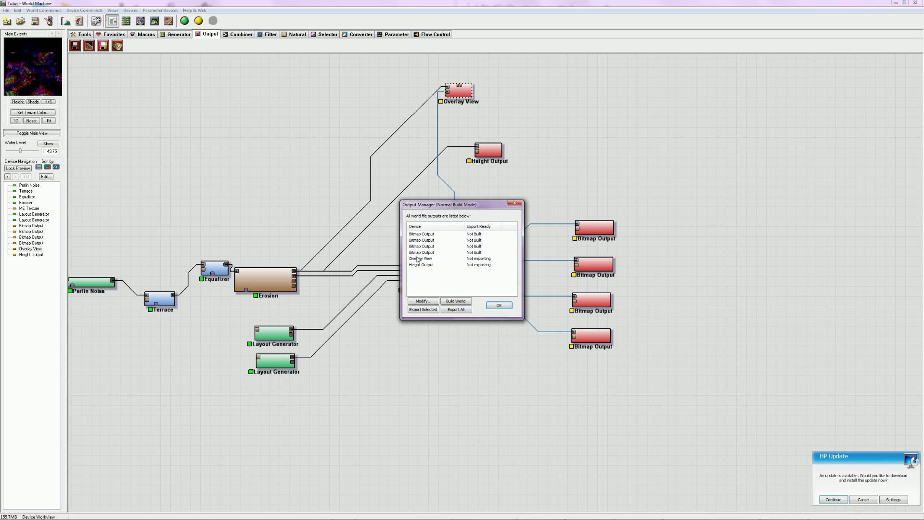
pyautogui.keyDown('shift'); pyautogui.click(426, 234); pyautogui.keyUp('shift')
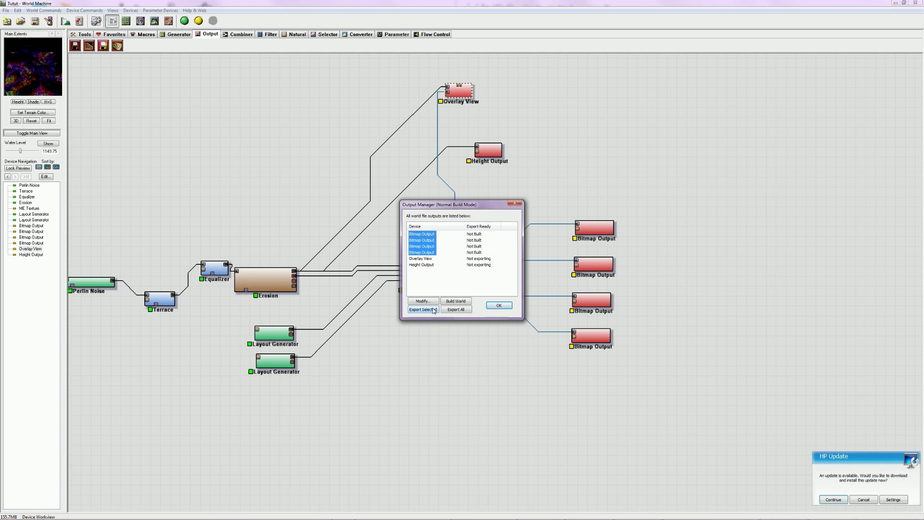
pyautogui.click(462, 311)
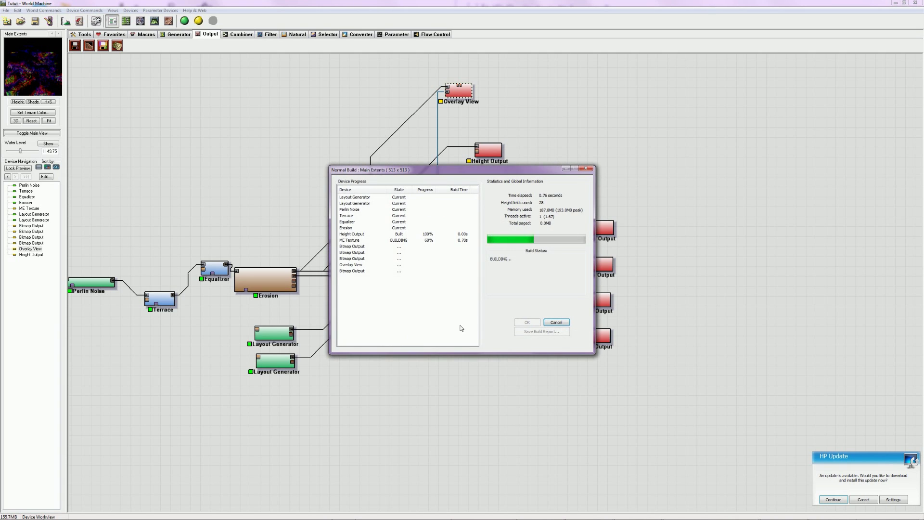
# Step: Export the four Bitmap Outputs from the Output Manager
pyautogui.click(423, 310)
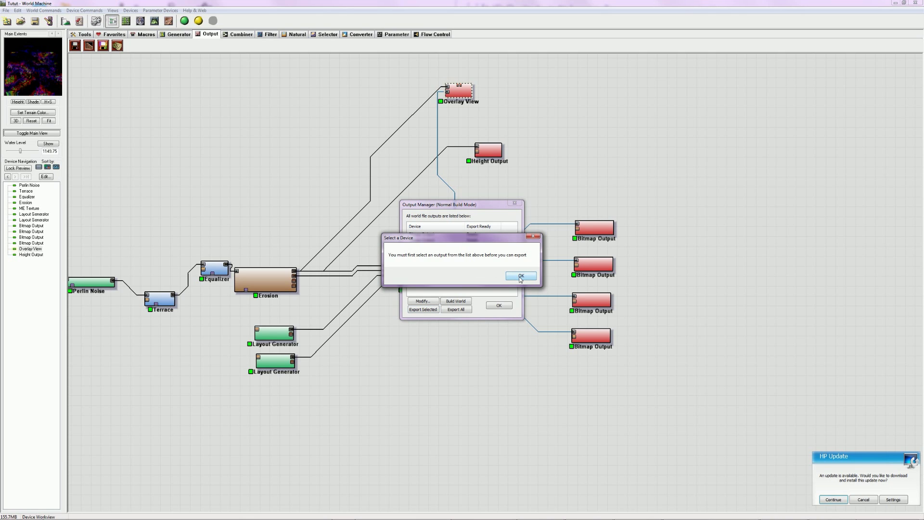
pyautogui.click(520, 276)
pyautogui.moveTo(421, 234); pyautogui.dragTo(422, 256)
pyautogui.click(422, 310)
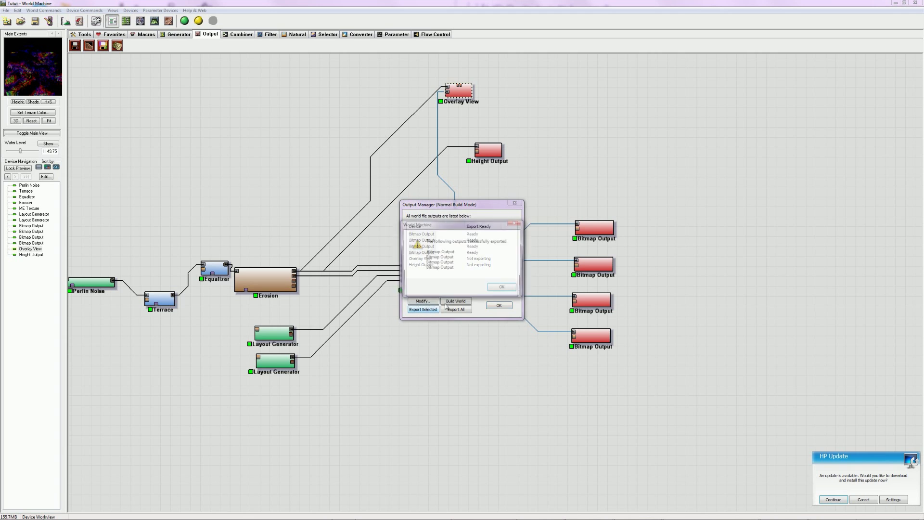
pyautogui.click(503, 289)
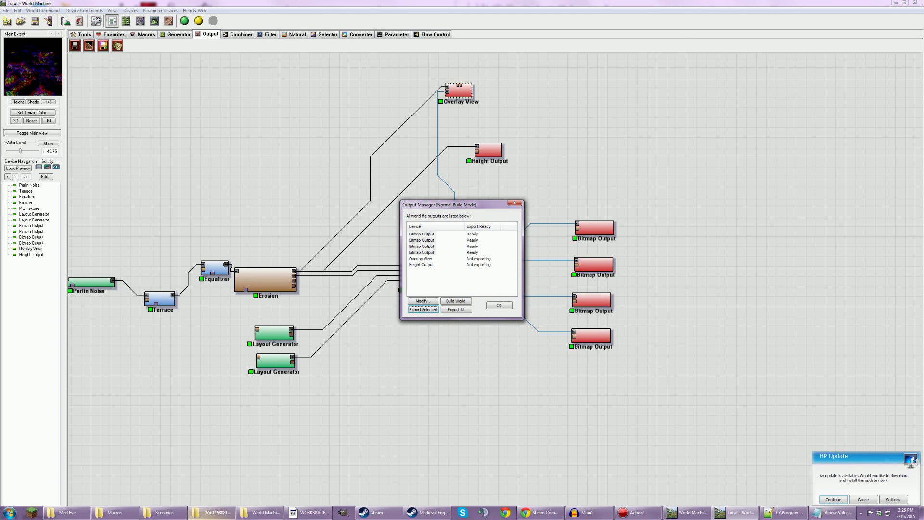
# Step: Show the desktop and gather the four exported terrain map images together in a free area
pyautogui.press('super+d')
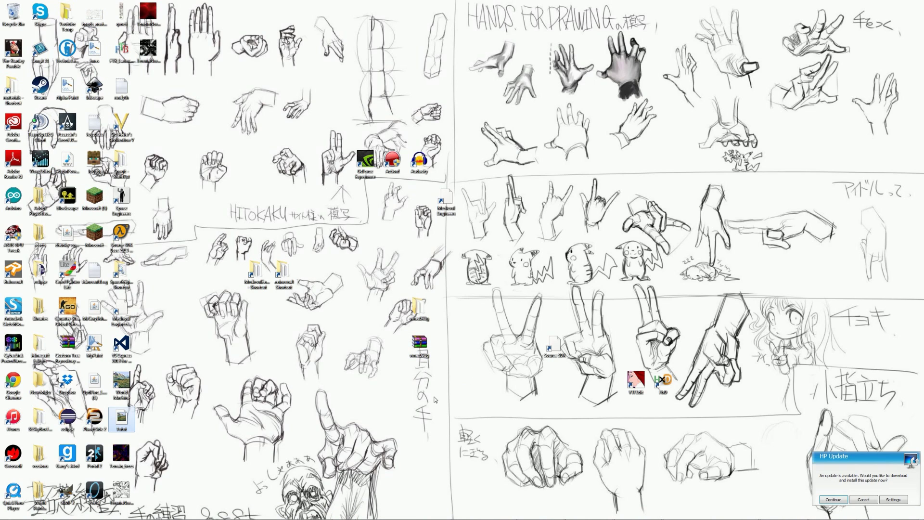
pyautogui.moveTo(148, 49); pyautogui.dragTo(257, 87)
pyautogui.moveTo(125, 28); pyautogui.dragTo(143, 46)
pyautogui.moveTo(122, 15); pyautogui.dragTo(230, 90)
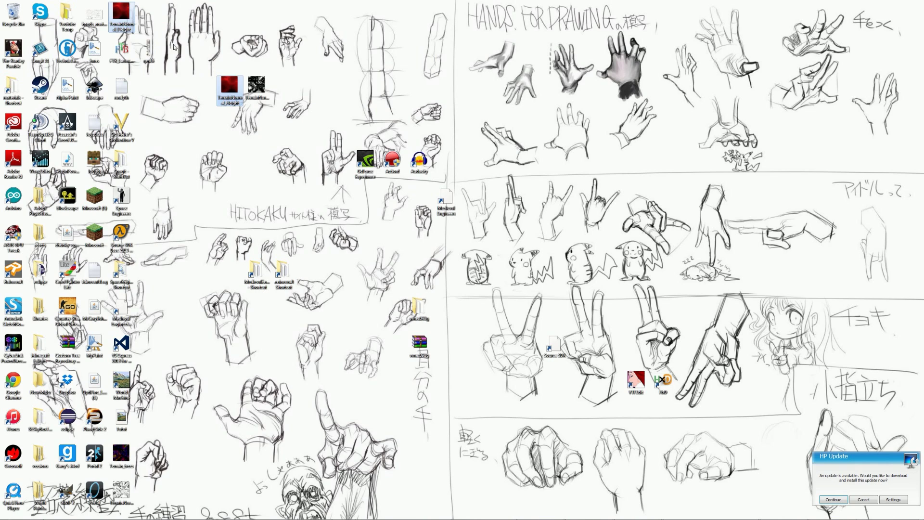
pyautogui.moveTo(147, 48); pyautogui.dragTo(123, 15)
pyautogui.moveTo(121, 455); pyautogui.dragTo(236, 123)
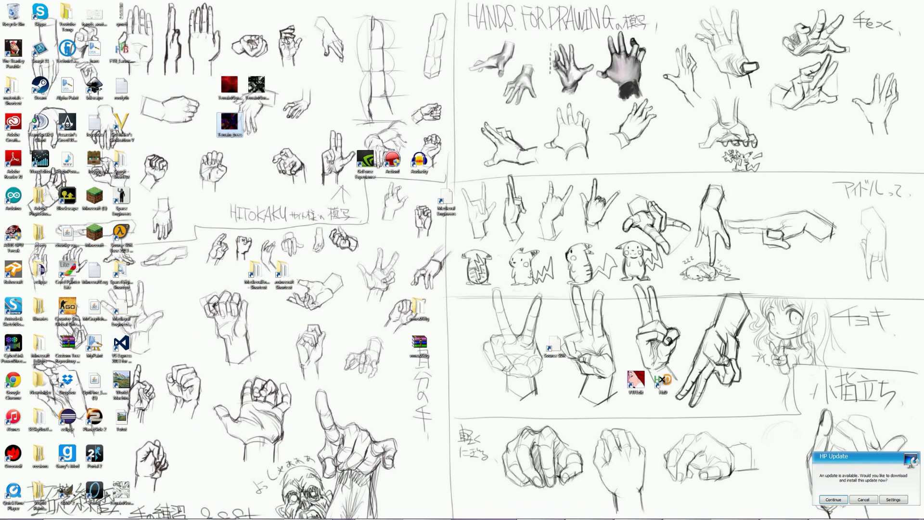
pyautogui.moveTo(121, 491); pyautogui.dragTo(258, 126)
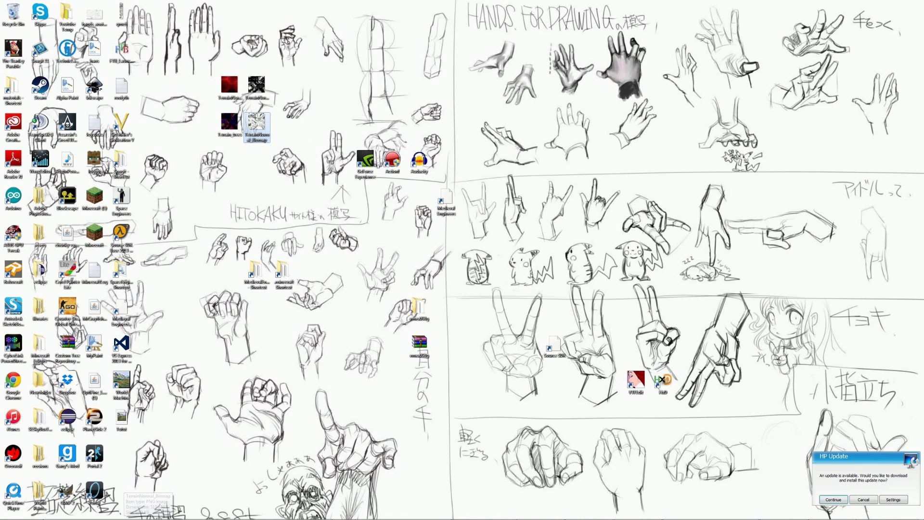
# Step: Find GIMP 2 through the system's program search and launch it
pyautogui.moveTo(725, 507)
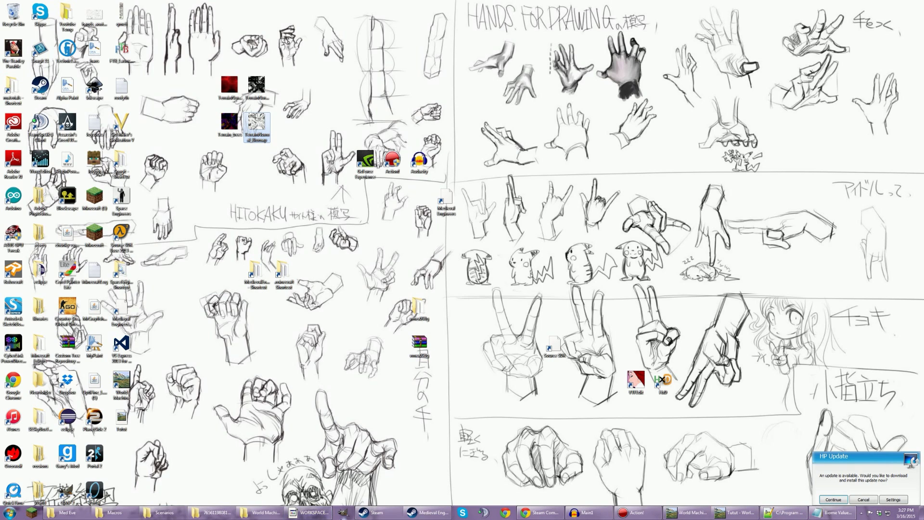
pyautogui.moveTo(541, 512)
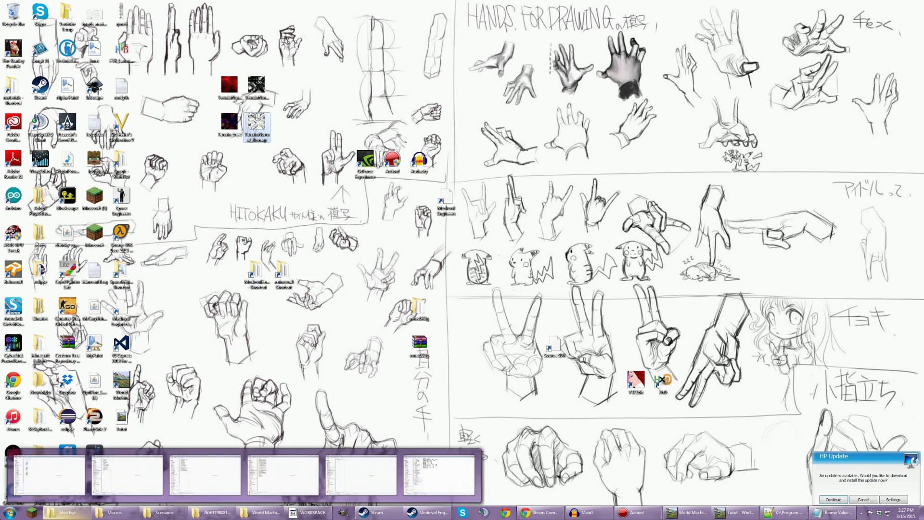
pyautogui.click(10, 513)
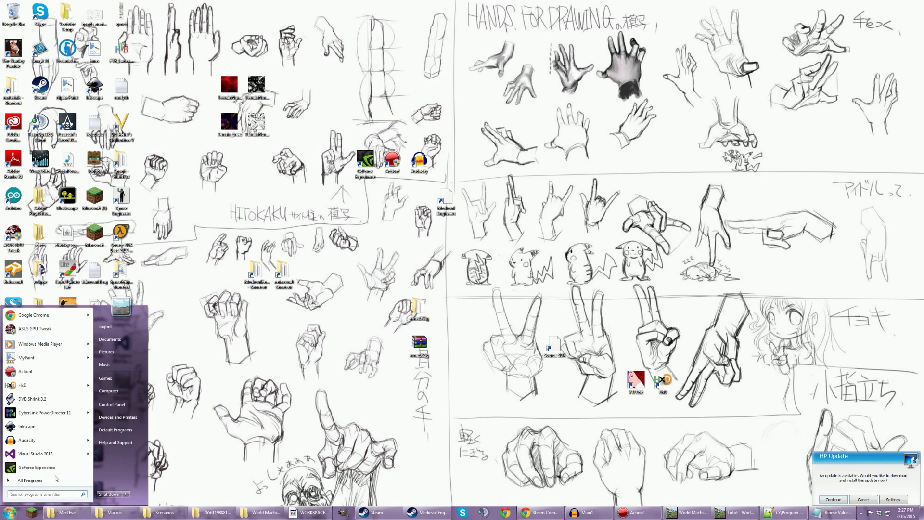
pyautogui.write('gimp')
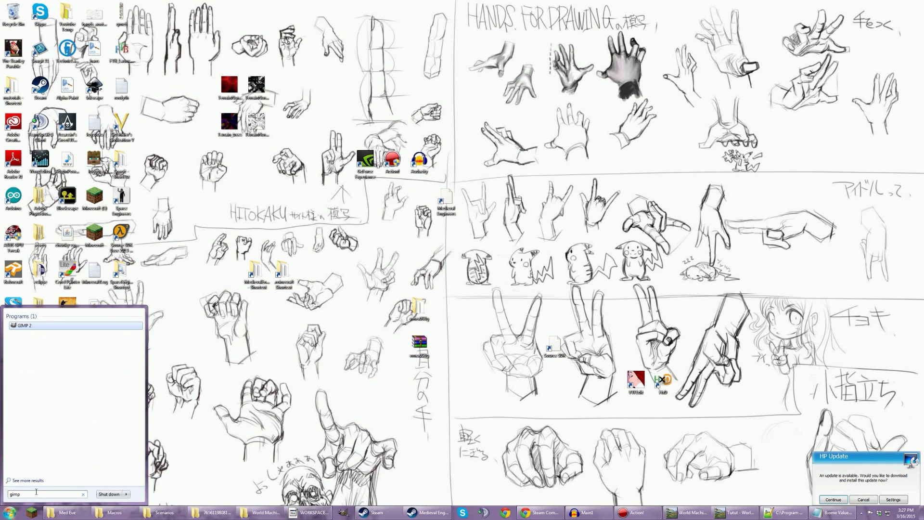
pyautogui.press('Return')
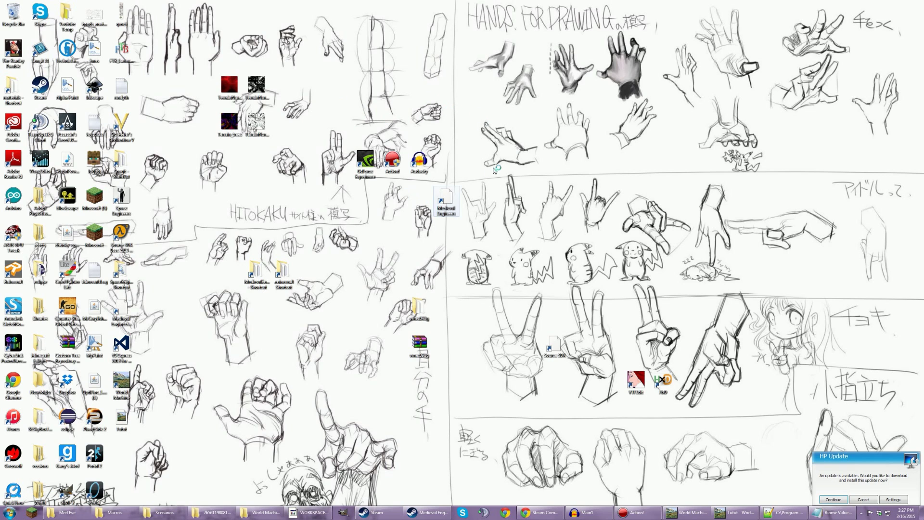
# Step: Switch back to World Machine, close the Output Manager, and save the world file
pyautogui.click(738, 512)
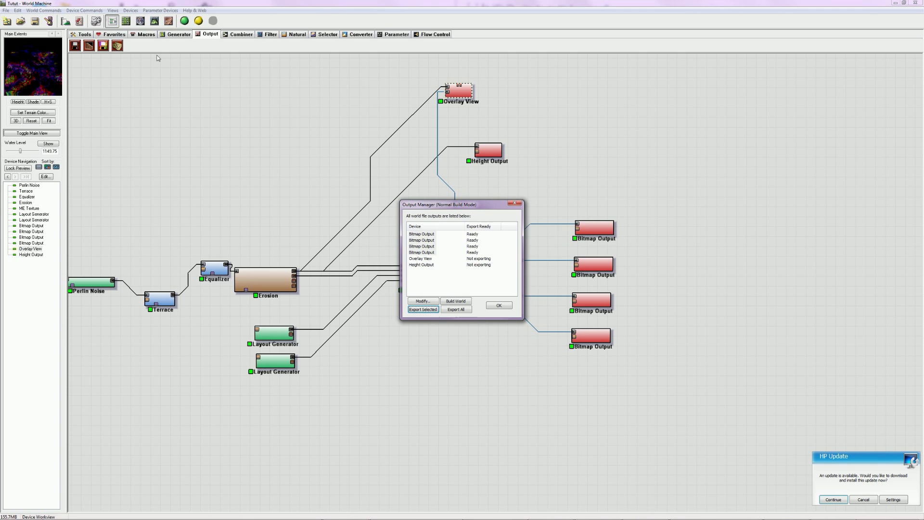
pyautogui.click(499, 305)
pyautogui.click(6, 11)
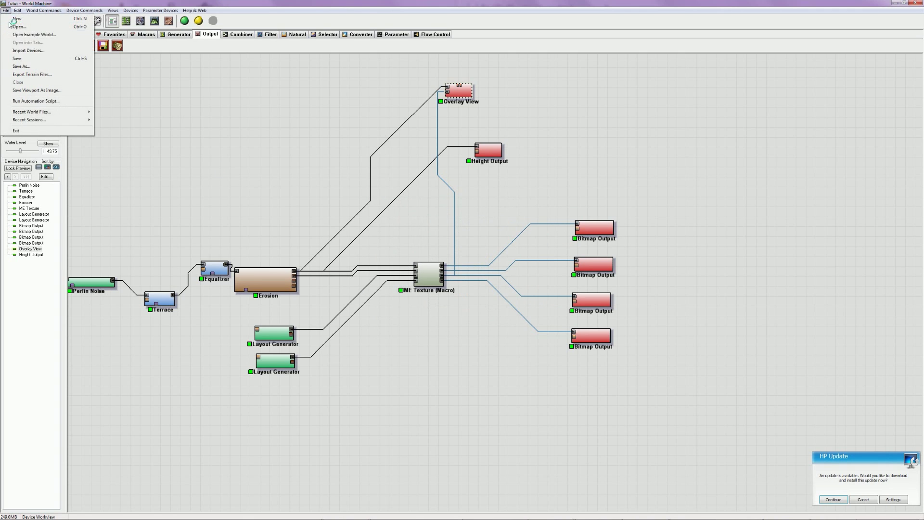
pyautogui.click(18, 58)
# Step: Exit World Machine, saving the session contents for the next load
pyautogui.click(6, 10)
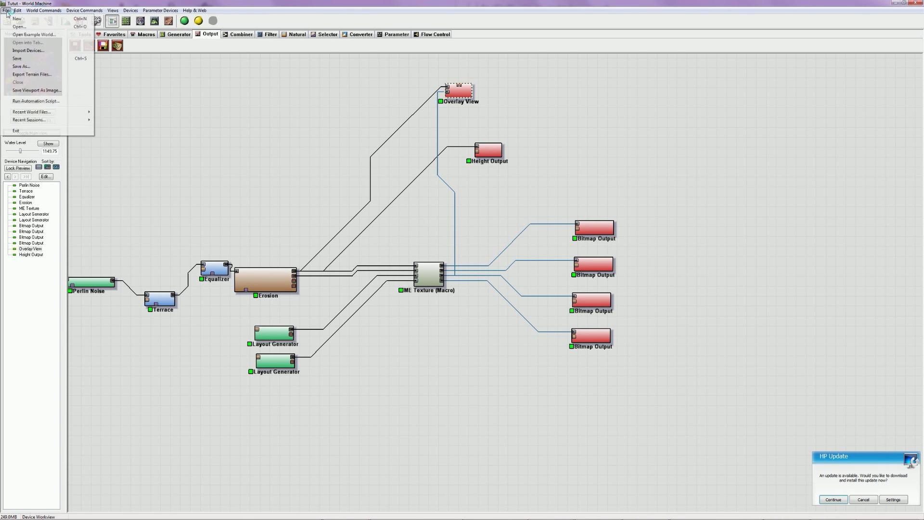
pyautogui.click(16, 131)
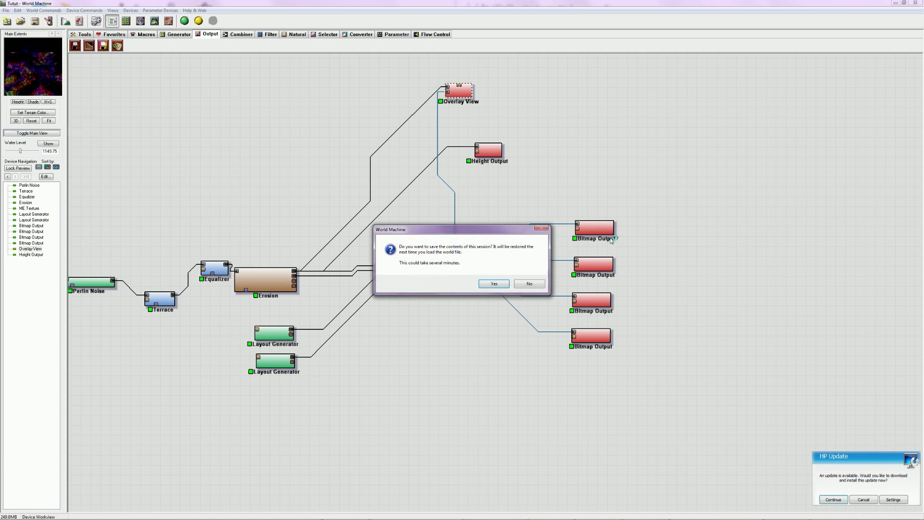
pyautogui.click(494, 284)
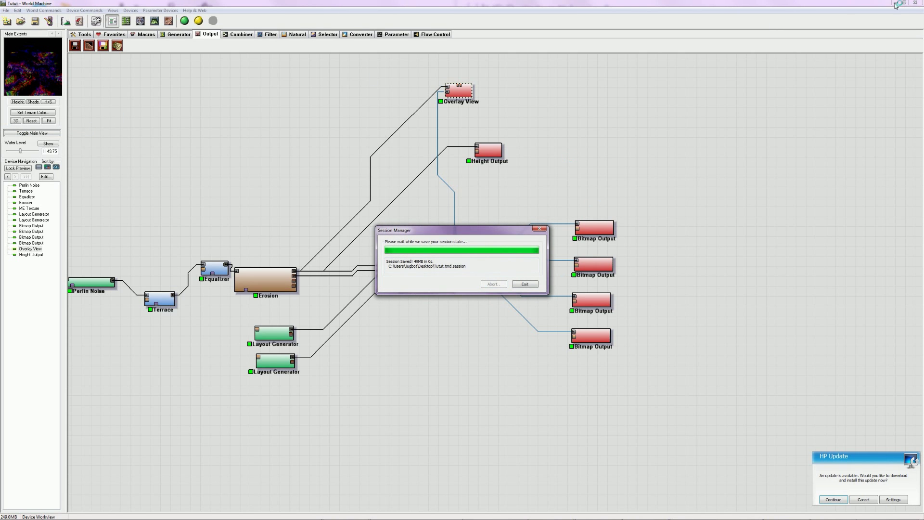
pyautogui.click(525, 284)
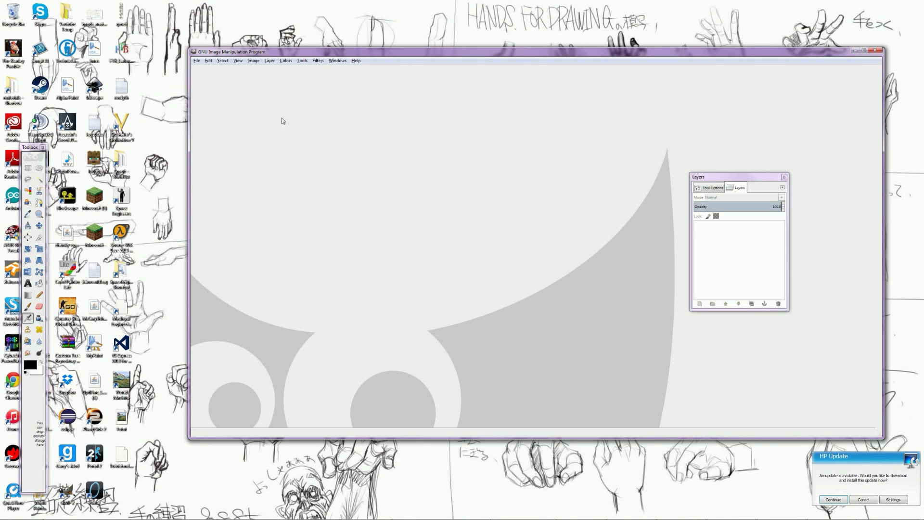
# Step: Move the empty GIMP window clear of the desktop files and open the four exported terrain PNG images in GIMP
pyautogui.moveTo(827, 54); pyautogui.dragTo(922, 129)
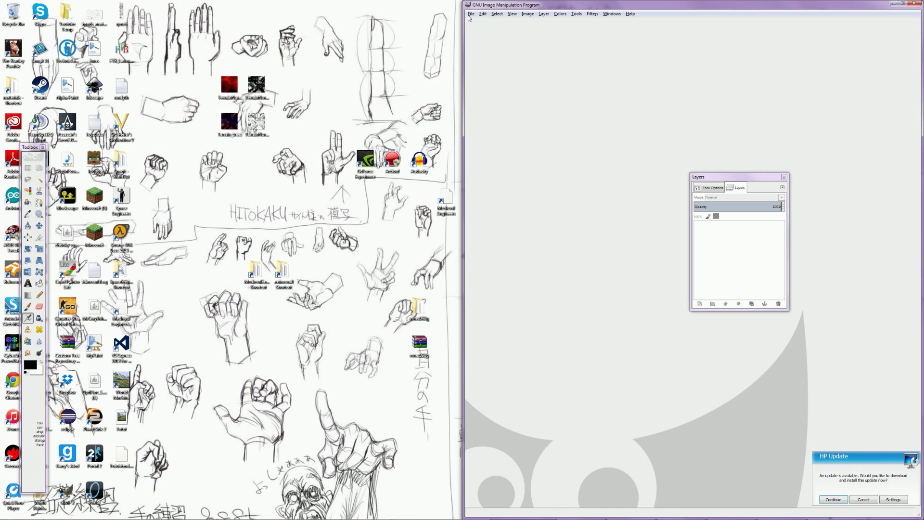
pyautogui.click(470, 14)
pyautogui.moveTo(295, 159); pyautogui.dragTo(200, 71)
pyautogui.rightClick(240, 80)
pyautogui.click(206, 95)
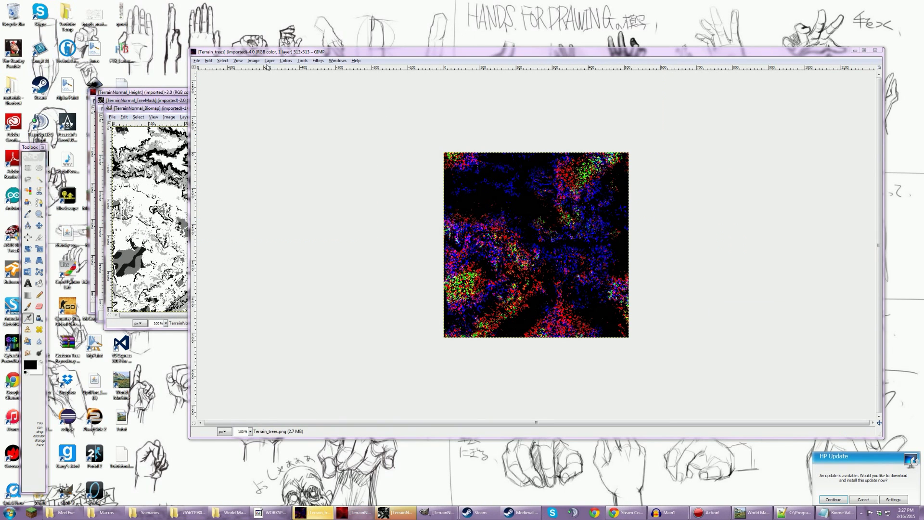
# Step: Export the Terrain_trees image to the desktop as Terrain_trees.dds with the default DDS settings
pyautogui.click(239, 66)
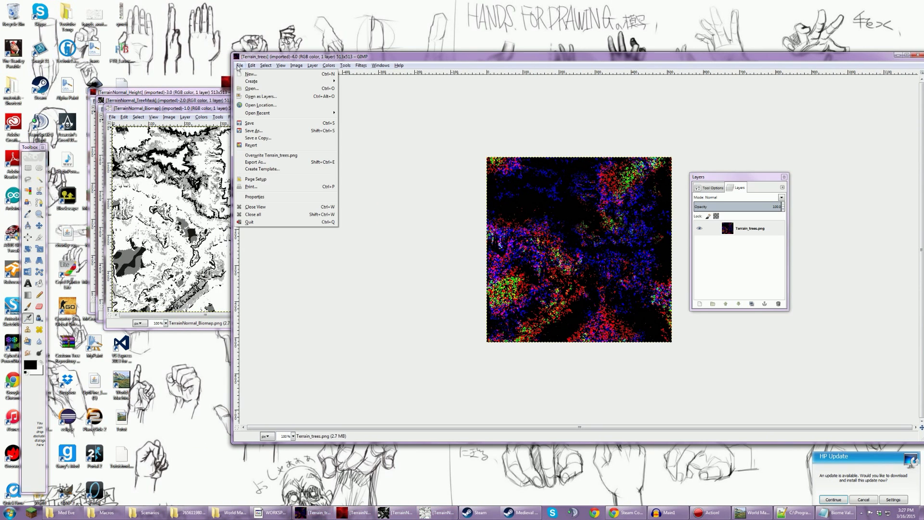
pyautogui.click(259, 163)
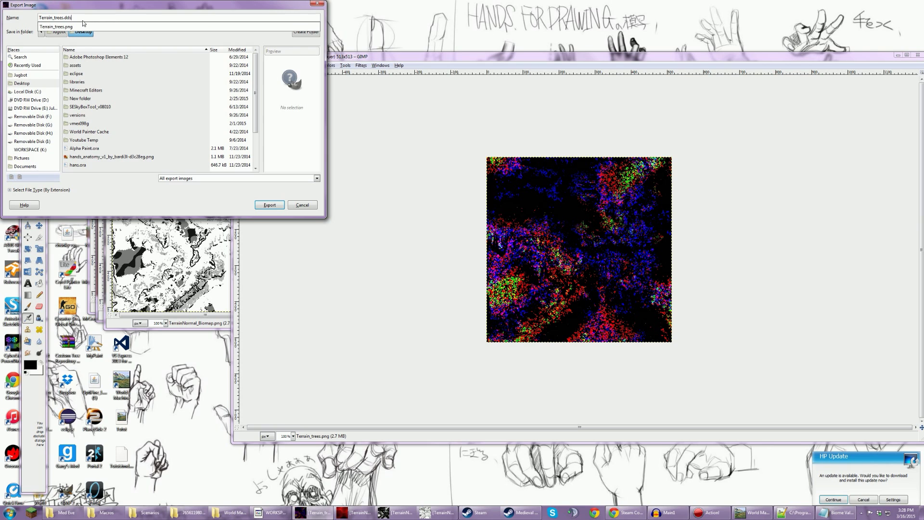
pyautogui.click(276, 205)
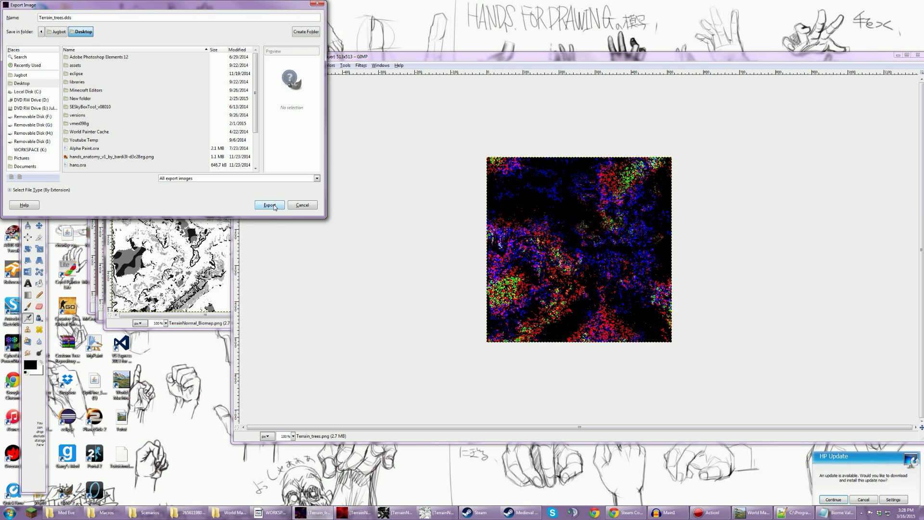
pyautogui.click(270, 205)
pyautogui.click(208, 198)
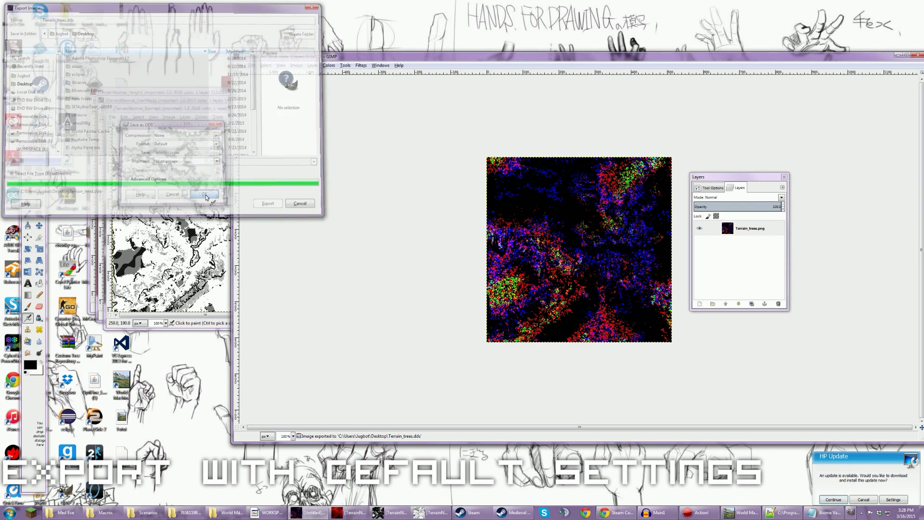
# Step: Export the TerrainNormal_Biomap image to the desktop as TerrainNormal_Biomap.dds with the default DDS settings
pyautogui.click(163, 108)
pyautogui.click(112, 117)
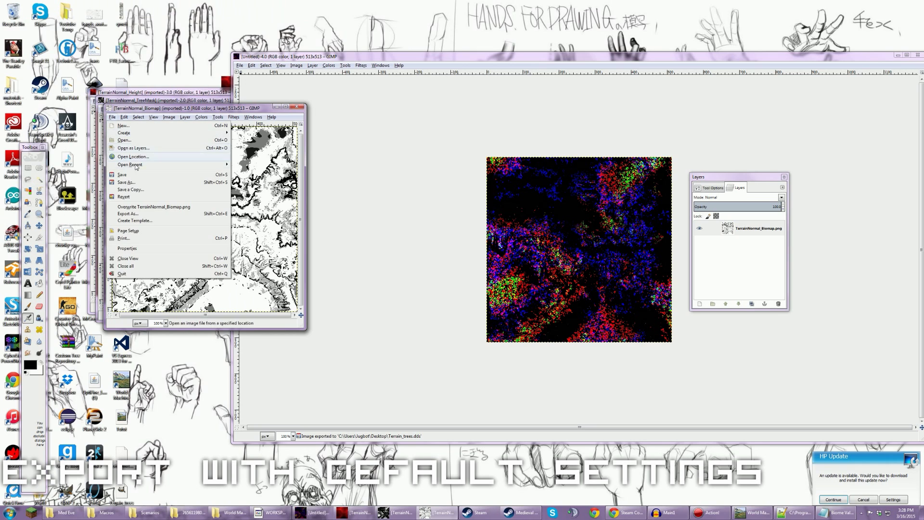
pyautogui.click(124, 215)
pyautogui.click(90, 18)
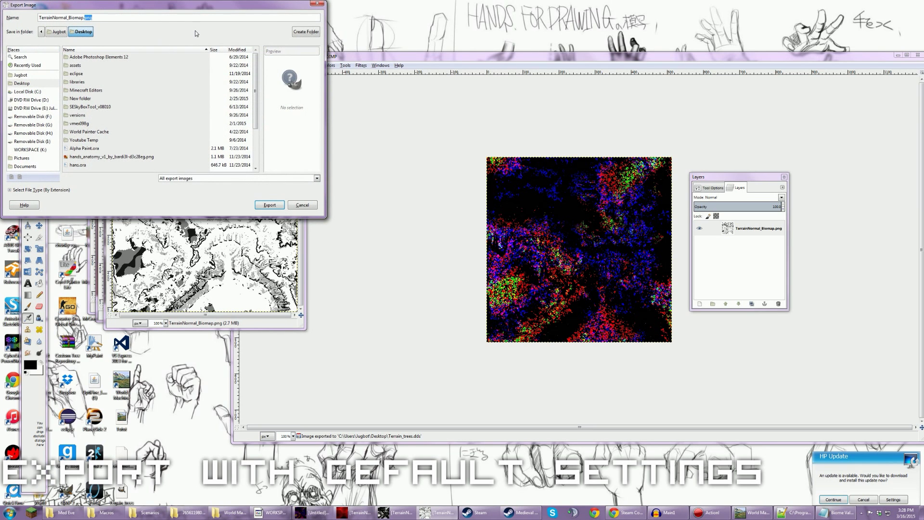
pyautogui.click(270, 205)
pyautogui.click(90, 88)
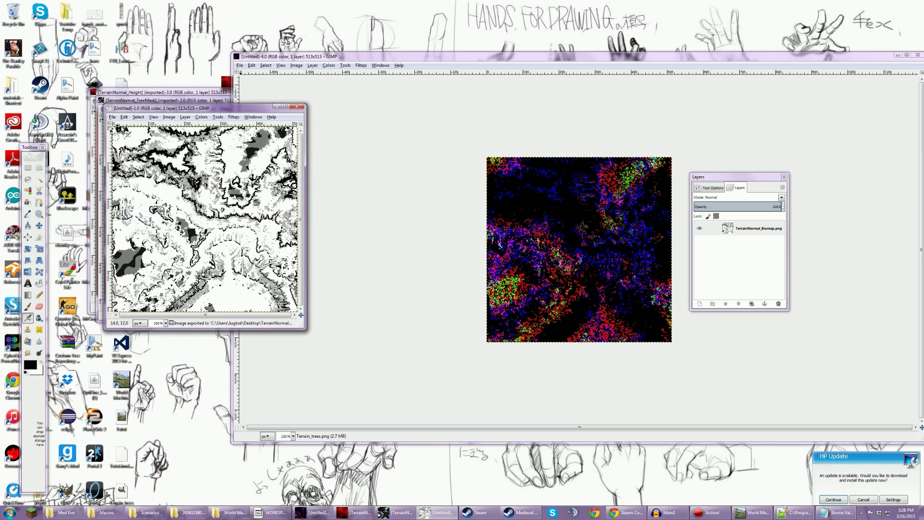
# Step: Export the TerrainNormal_TreeMask image to the desktop as TerrainNormal_TreeMask.dds with the default DDS settings
pyautogui.click(153, 101)
pyautogui.click(108, 112)
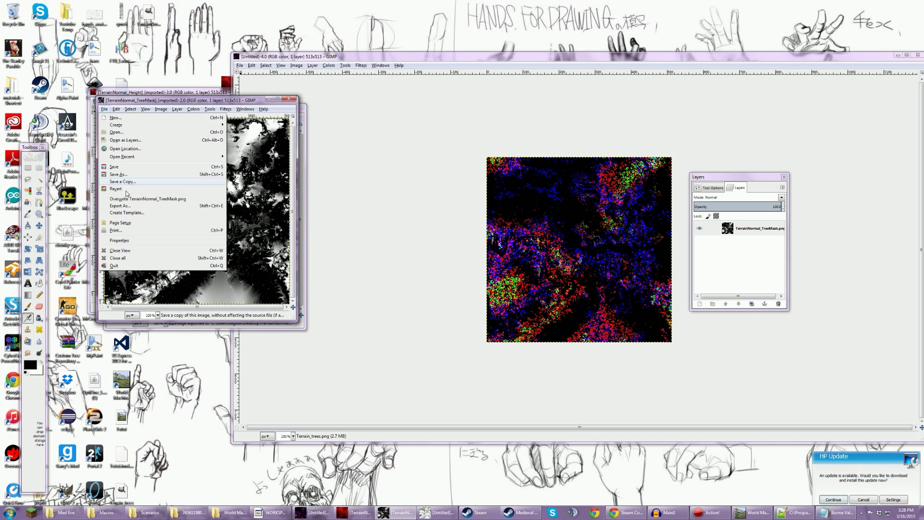
pyautogui.click(123, 215)
pyautogui.moveTo(99, 20); pyautogui.dragTo(88, 21)
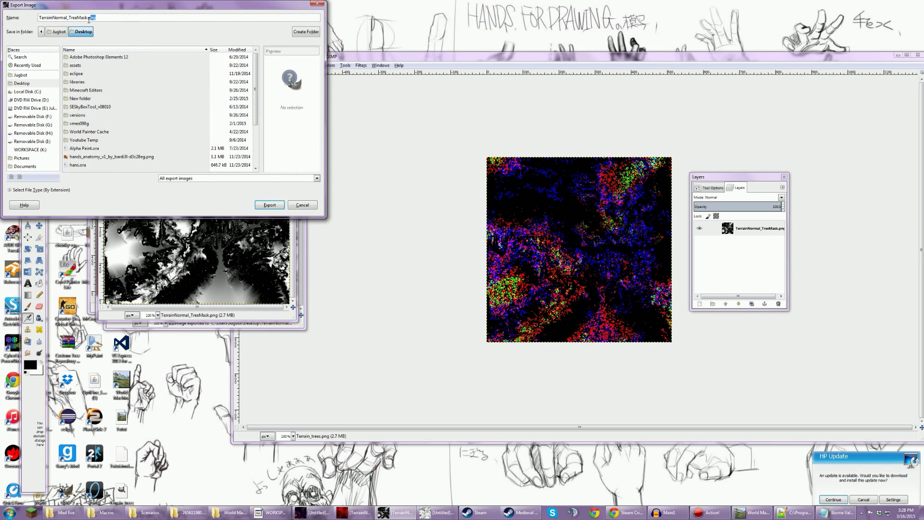
pyautogui.write('dds')
pyautogui.click(273, 205)
pyautogui.click(108, 97)
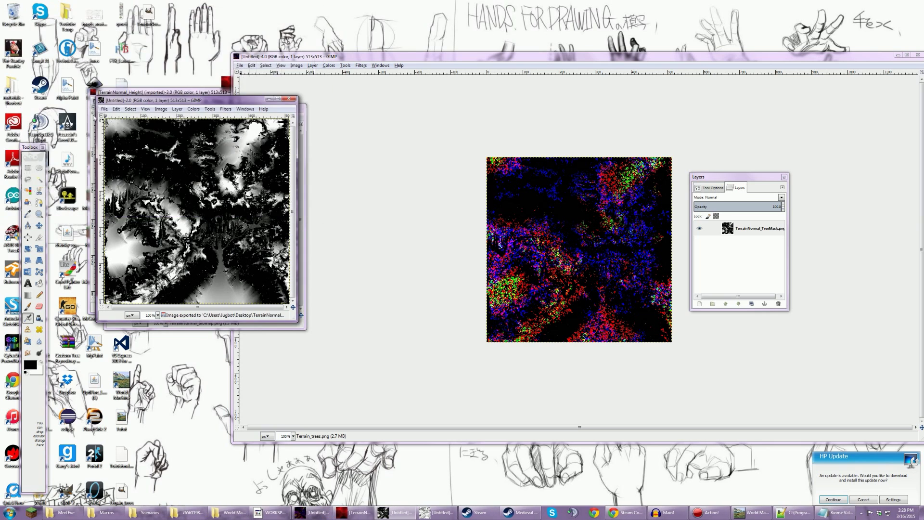
# Step: Export the TerrainNormal_Height image to the desktop as TerrainNormal_Height.dds with the default DDS settings
pyautogui.click(94, 94)
pyautogui.click(97, 101)
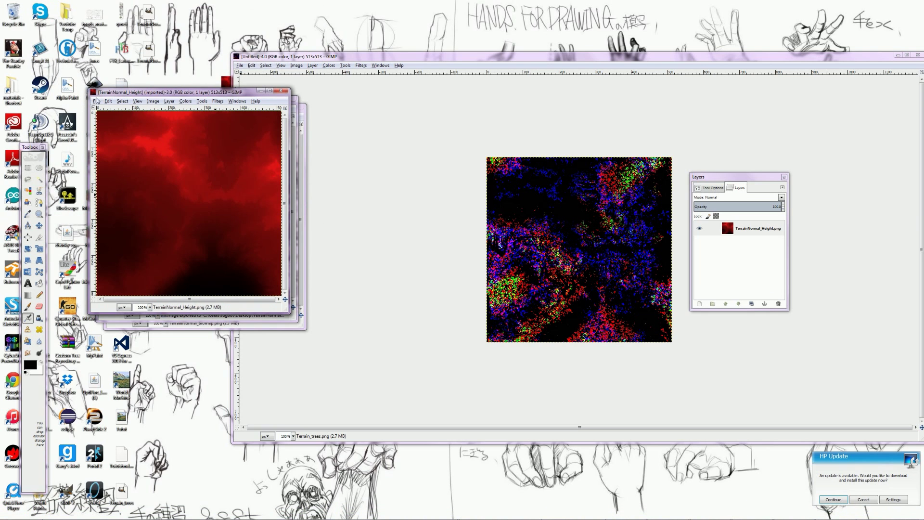
pyautogui.click(97, 102)
pyautogui.click(112, 198)
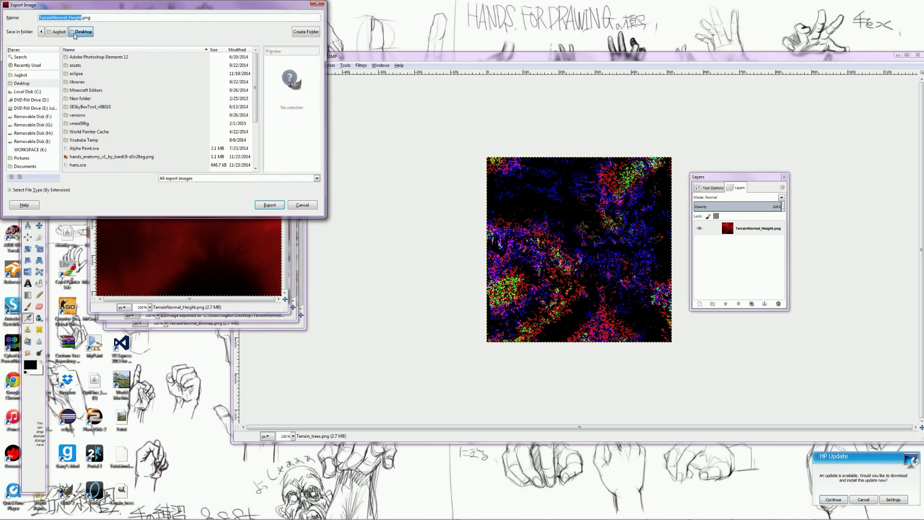
pyautogui.moveTo(93, 19); pyautogui.dragTo(83, 20)
pyautogui.write('dds')
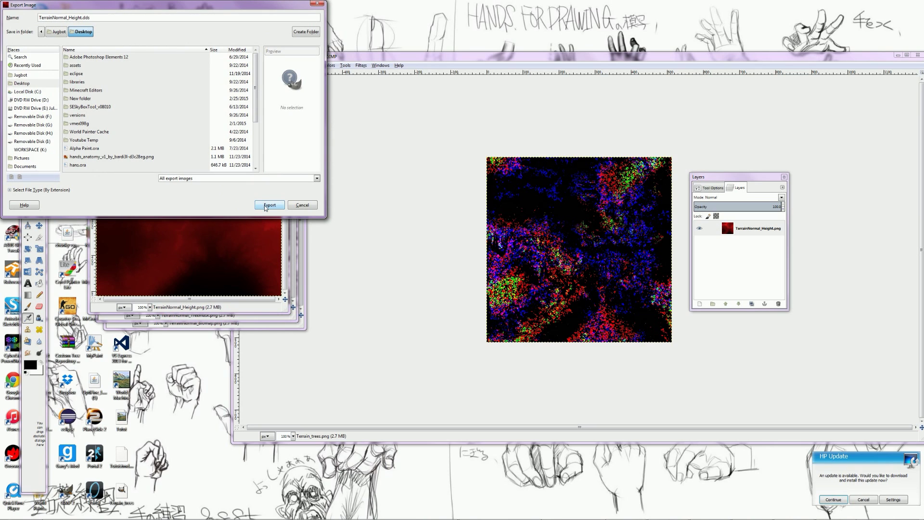
pyautogui.click(267, 205)
pyautogui.click(114, 110)
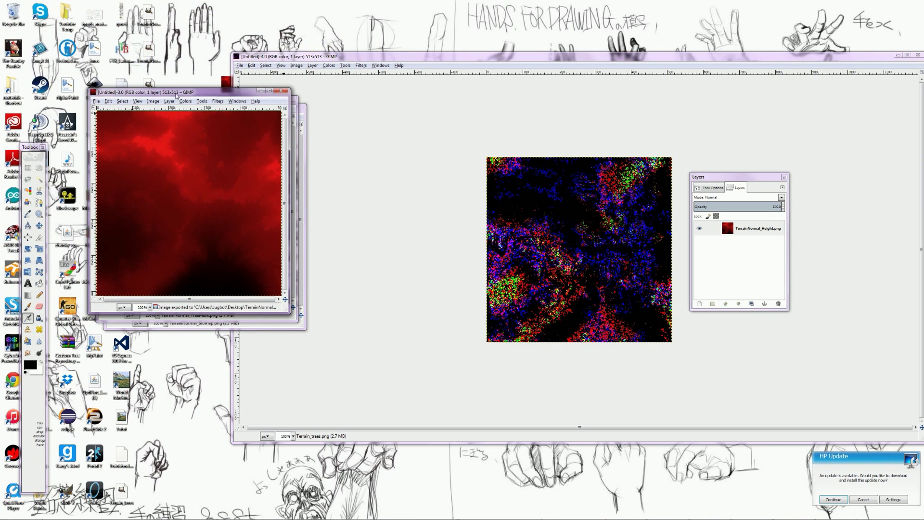
# Step: Spread the GIMP image windows apart to uncover the desktop and select the four exported DDS files there
pyautogui.moveTo(176, 96); pyautogui.dragTo(305, 123)
pyautogui.moveTo(169, 105); pyautogui.dragTo(482, 159)
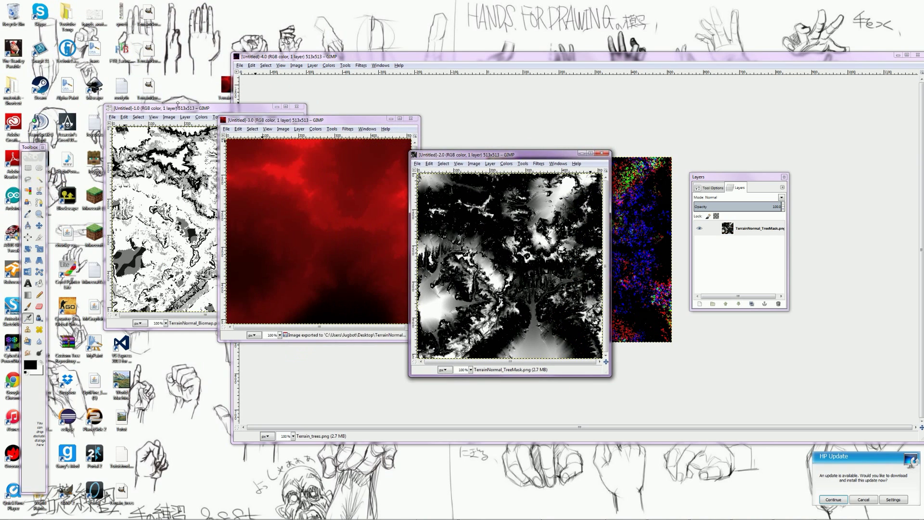
pyautogui.moveTo(177, 103); pyautogui.dragTo(421, 109)
pyautogui.moveTo(167, 129); pyautogui.dragTo(136, 2)
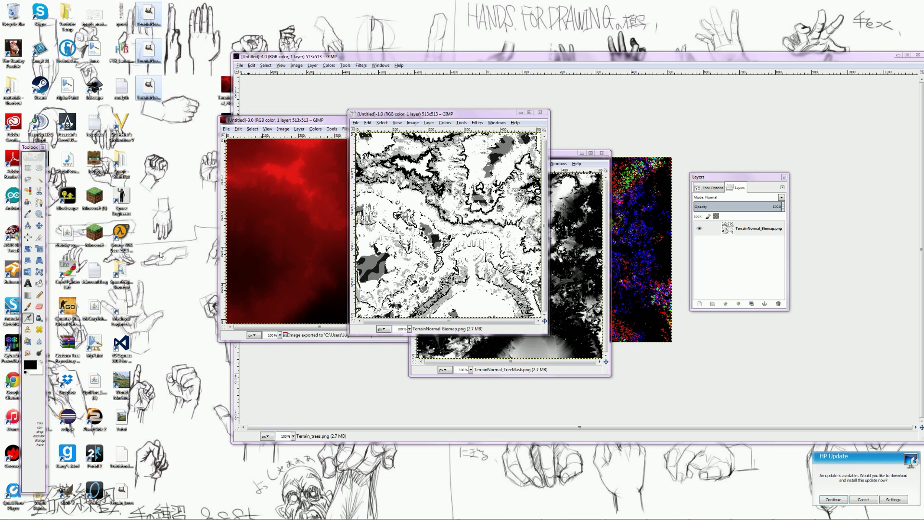
pyautogui.keyDown('ctrl'); pyautogui.click(129, 489); pyautogui.keyUp('ctrl')
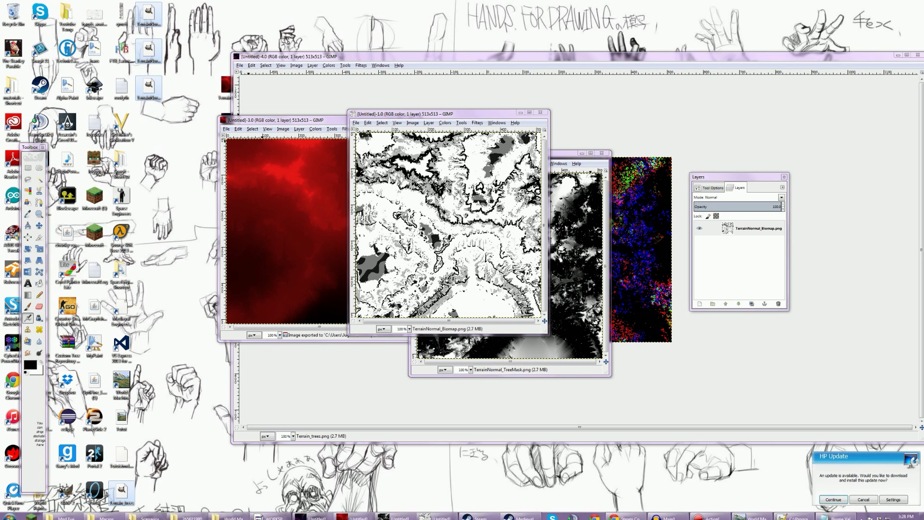
# Step: Move the four DDS files into the MedievalEngineers Content\Scenarios folder, replacing all existing files with the same names
pyautogui.click(146, 514)
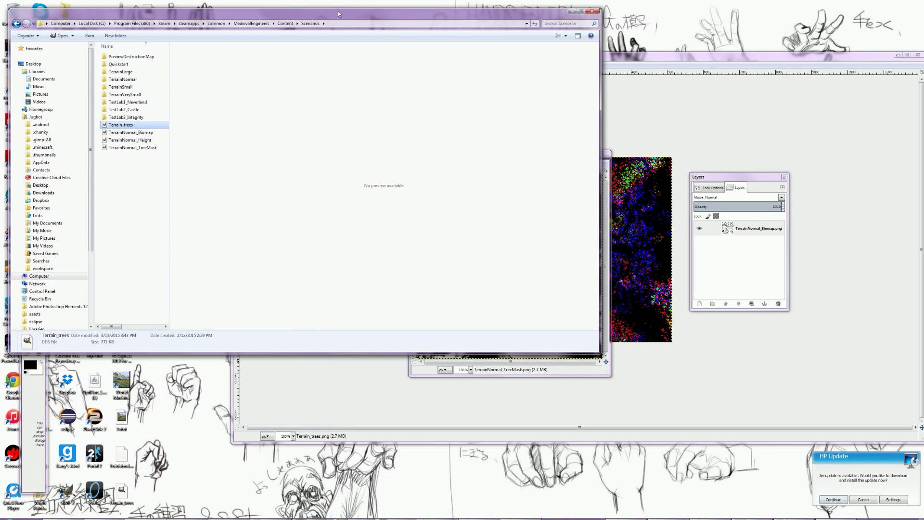
pyautogui.moveTo(338, 9); pyautogui.dragTo(587, 59)
pyautogui.moveTo(153, 21); pyautogui.dragTo(383, 229)
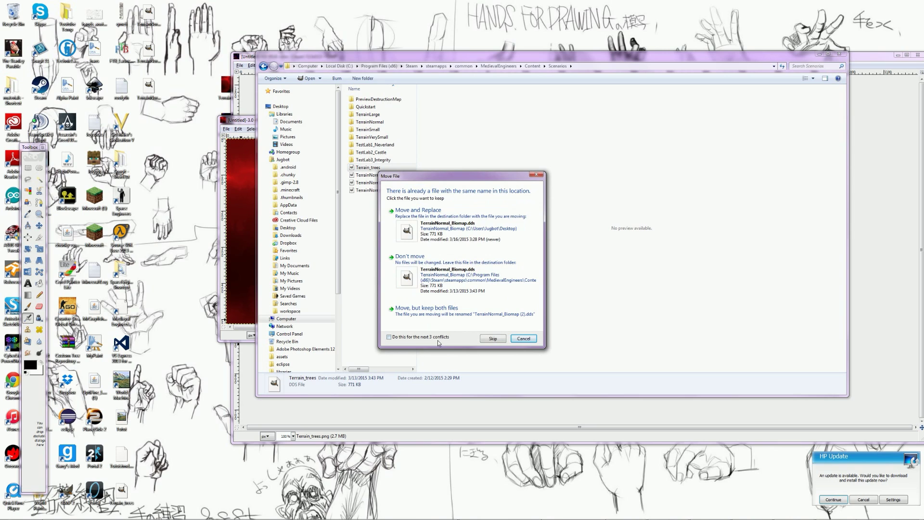
pyautogui.click(423, 235)
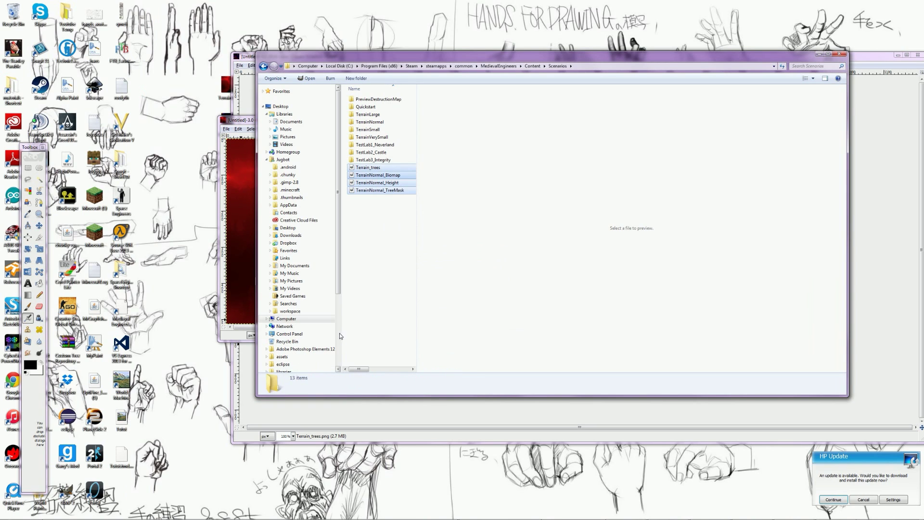
pyautogui.click(375, 216)
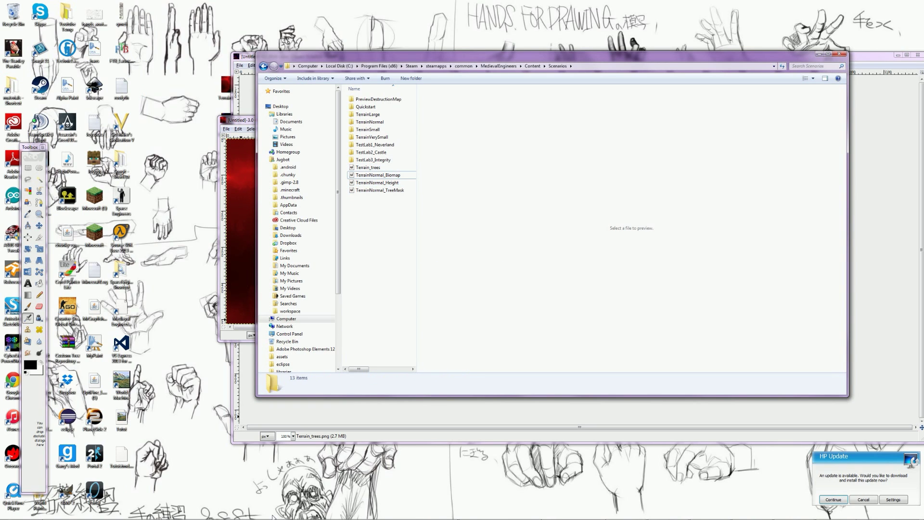
# Step: Select Terrain_trees and the TerrainNormal Biomap, Height and TreeMask files together in the Scenarios folder
pyautogui.moveTo(273, 518)
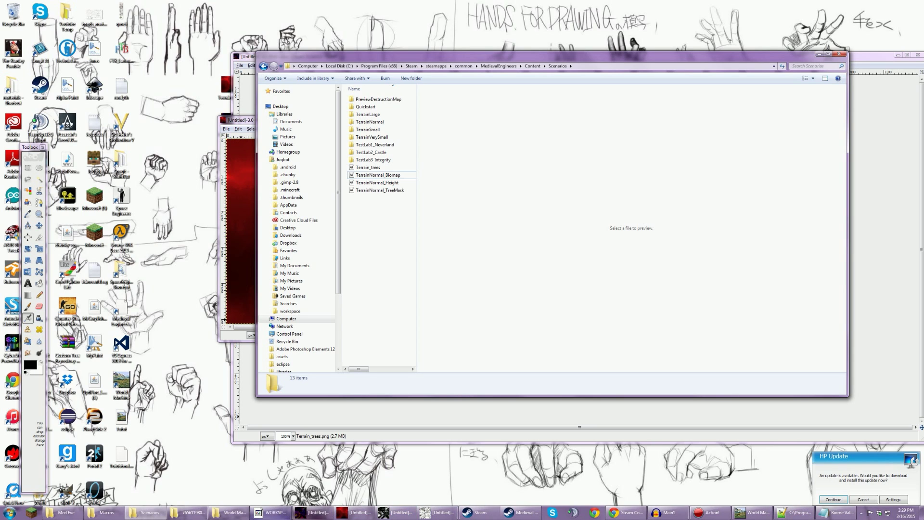
pyautogui.click(372, 169)
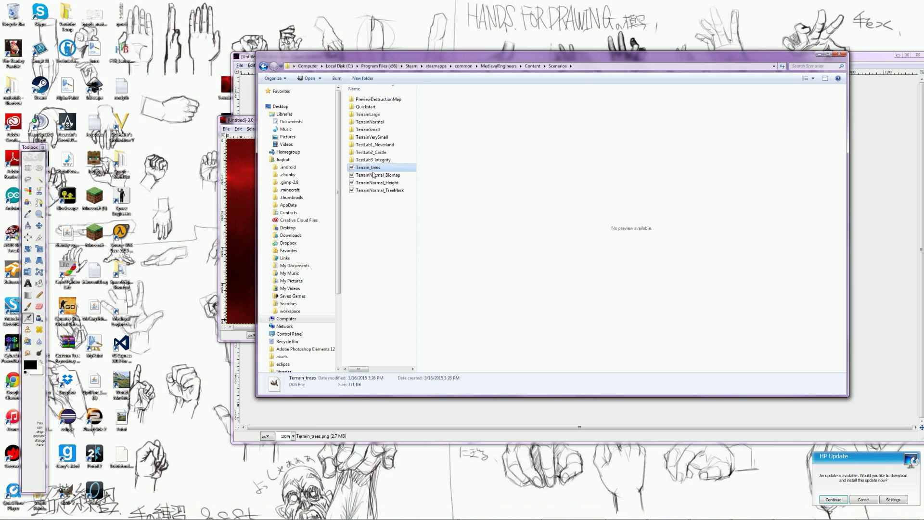
pyautogui.keyDown('shift'); pyautogui.click(387, 191); pyautogui.keyUp('shift')
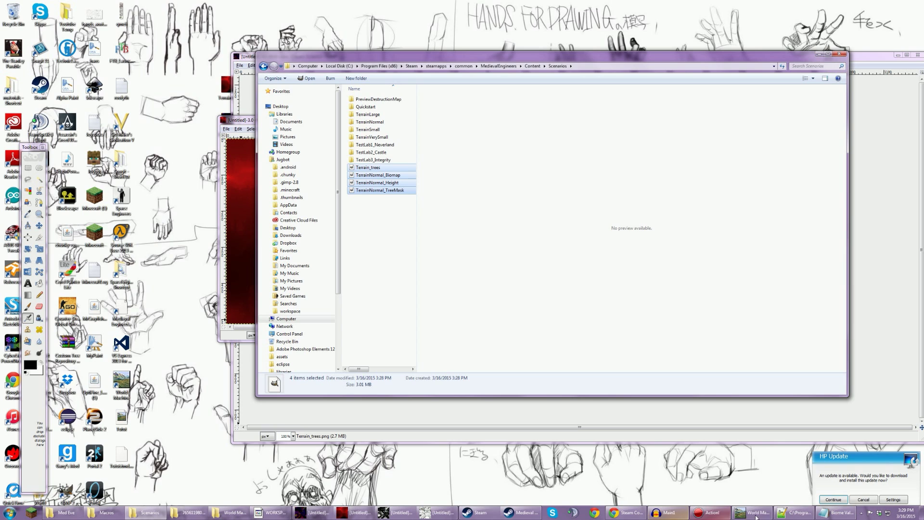
# Step: Switch to Steam's Medieval Engineers properties window and close it
pyautogui.click(523, 513)
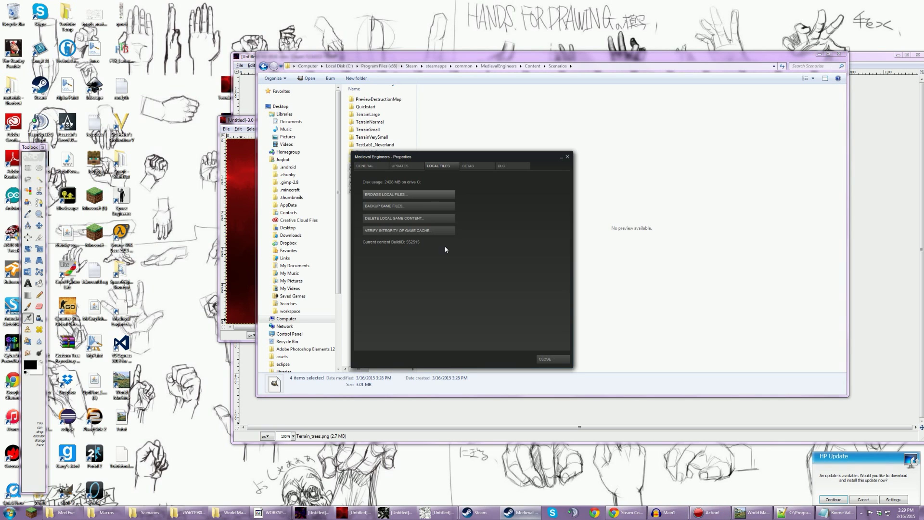
pyautogui.click(552, 360)
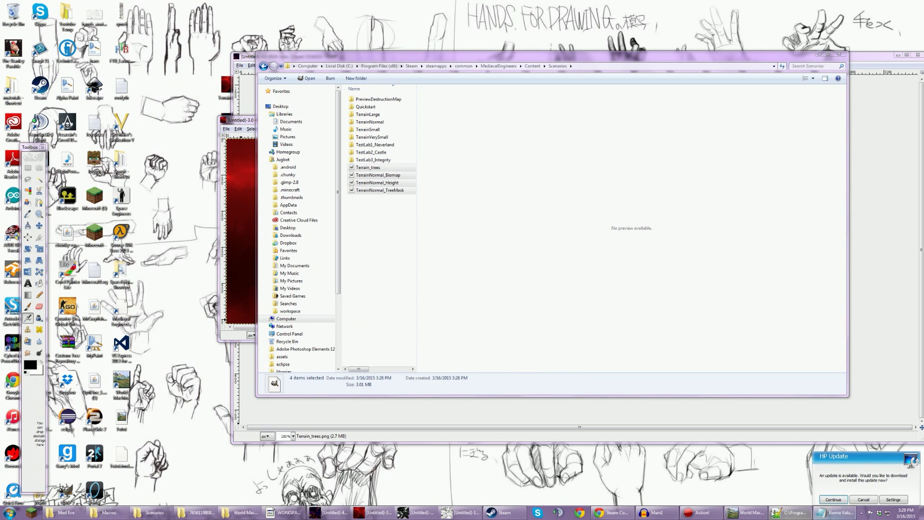
pyautogui.click(698, 512)
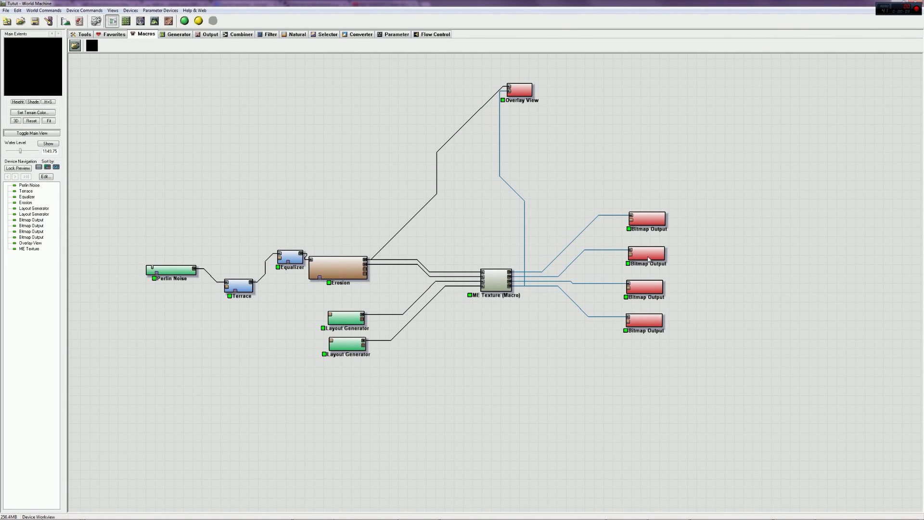
# Step: In World Machine, open the project settings, go over the +1 option for the 512 x 512 normal build resolution, and accept the settings
pyautogui.moveTo(726, 290); pyautogui.dragTo(637, 266, button='right')
pyautogui.moveTo(605, 357); pyautogui.dragTo(724, 394, button='right')
pyautogui.moveTo(611, 414); pyautogui.dragTo(559, 381, button='right')
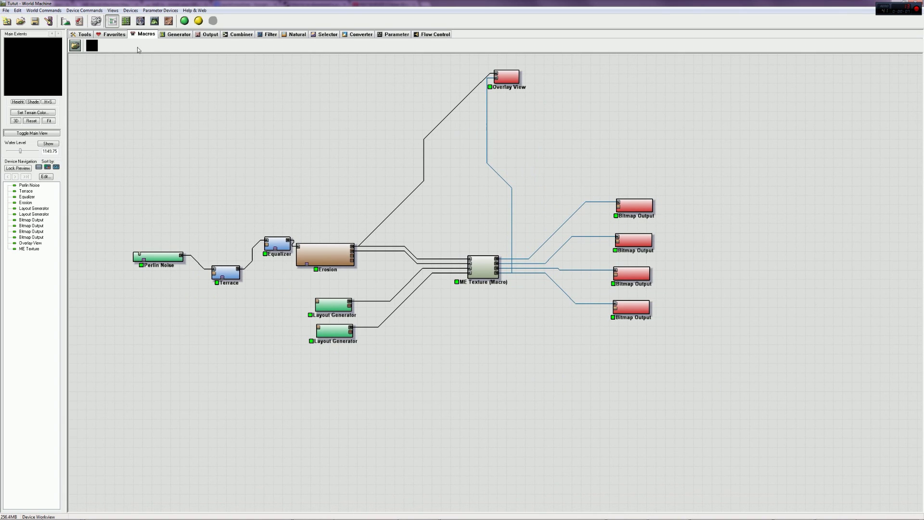
pyautogui.click(66, 23)
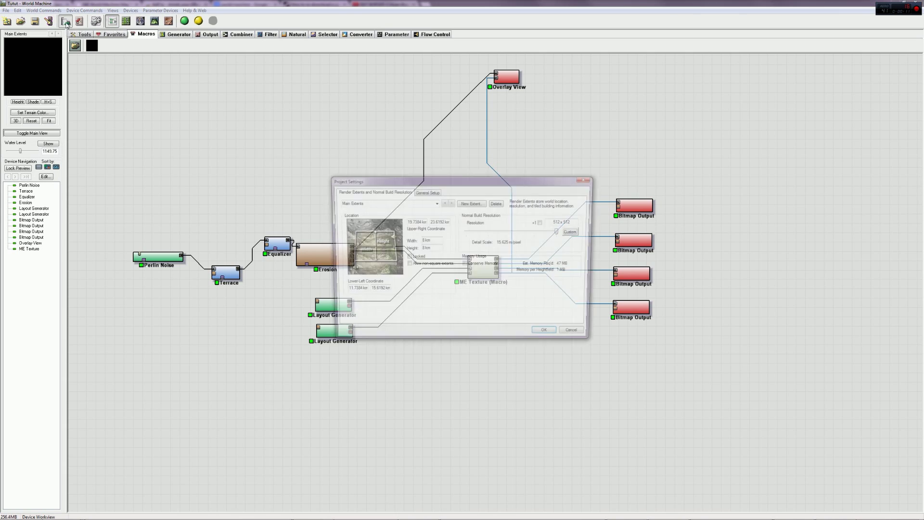
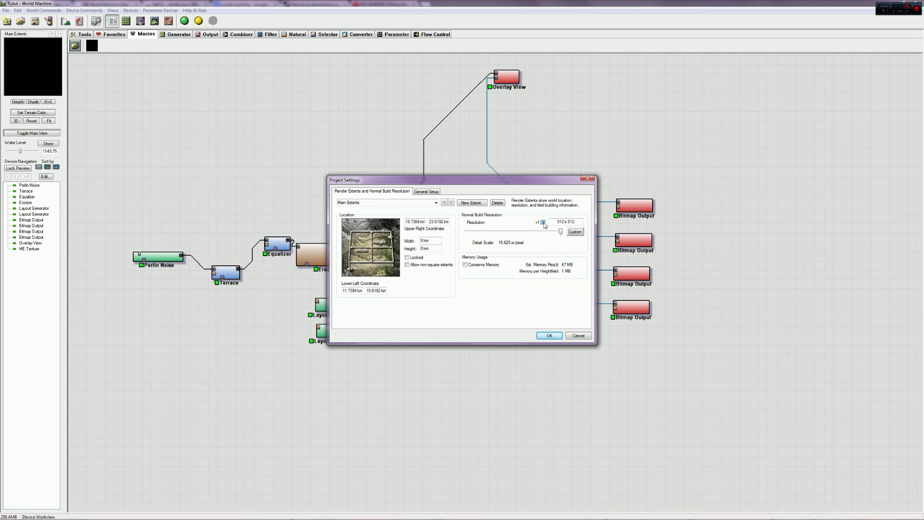
pyautogui.click(549, 335)
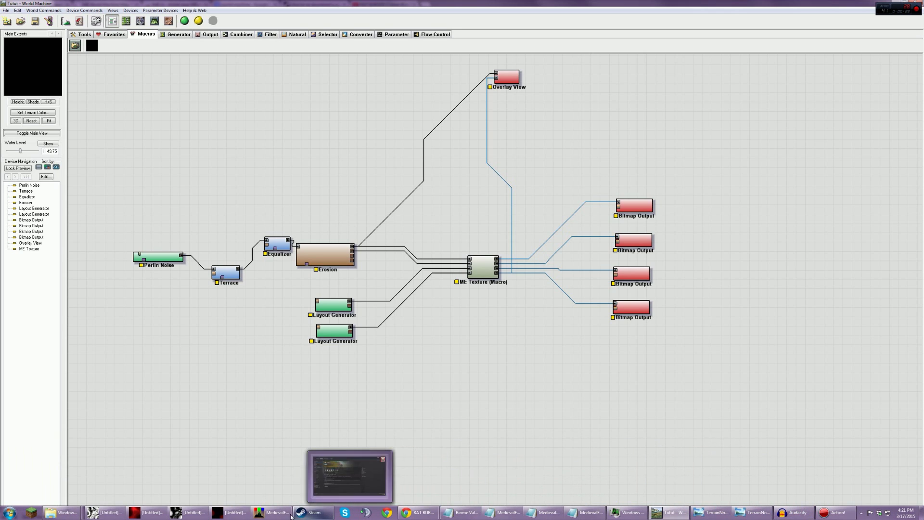
# Step: Switch to the Explorer window showing the MedievalEngineers Bin folder and browse to the game's Content\Data folder
pyautogui.moveTo(238, 514)
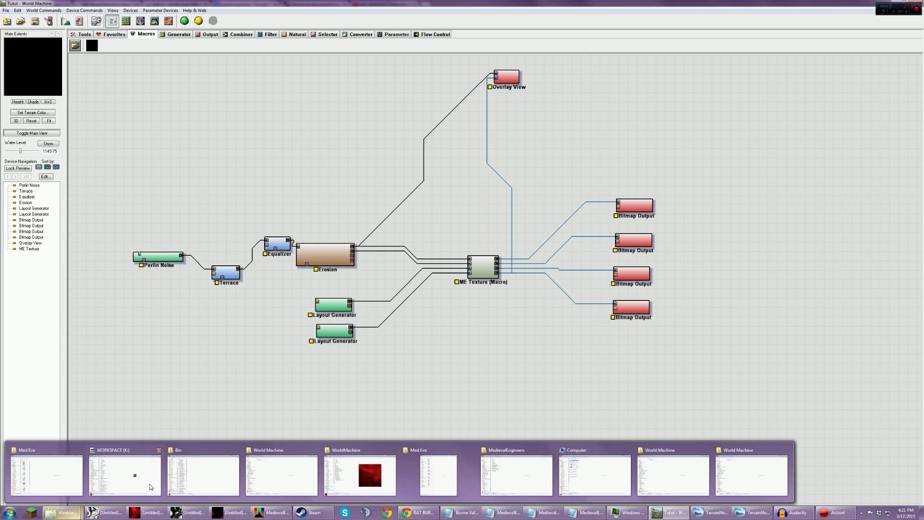
pyautogui.moveTo(294, 471)
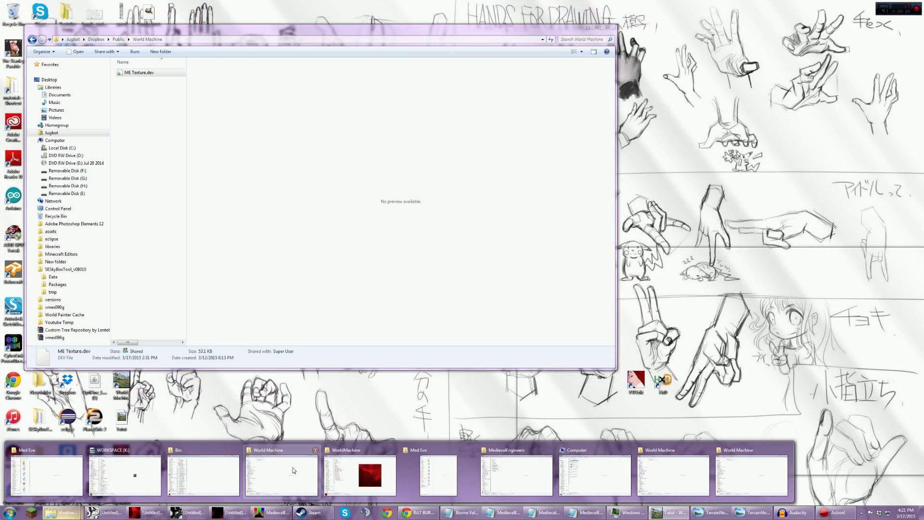
pyautogui.moveTo(226, 471)
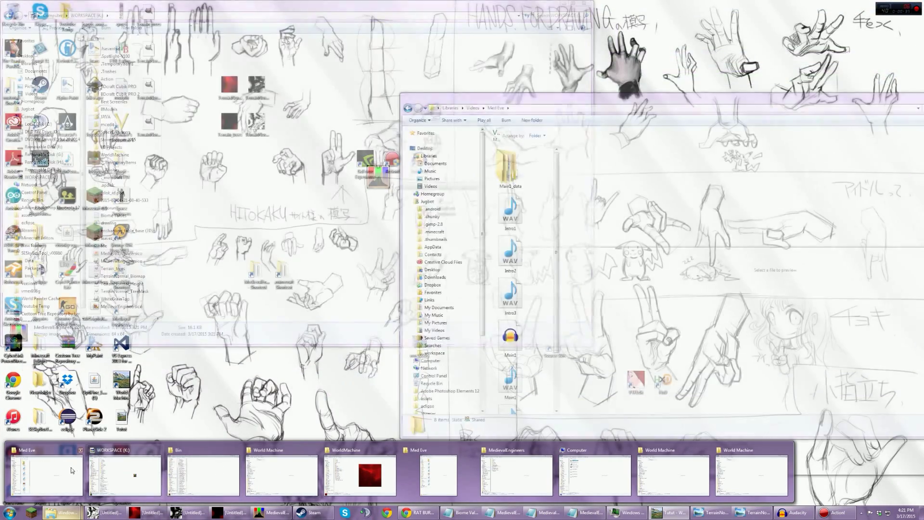
pyautogui.click(181, 472)
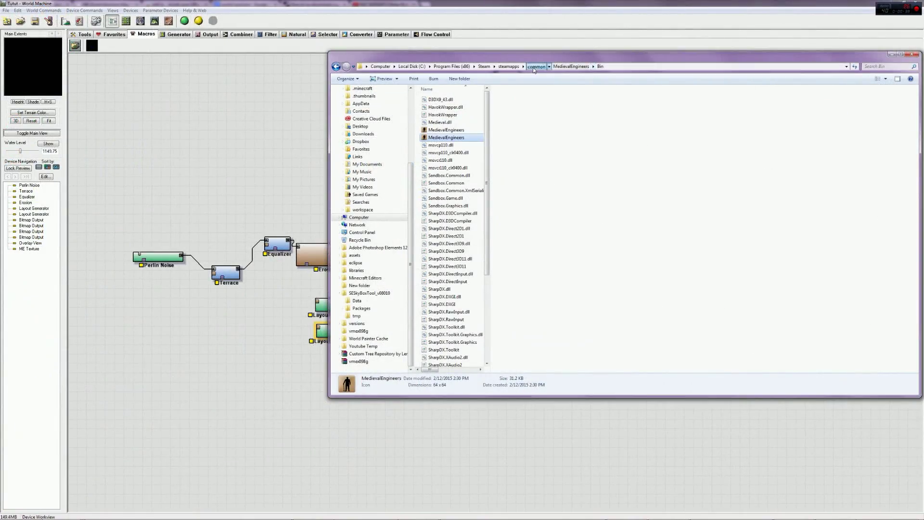
pyautogui.click(535, 67)
pyautogui.doubleClick(455, 171)
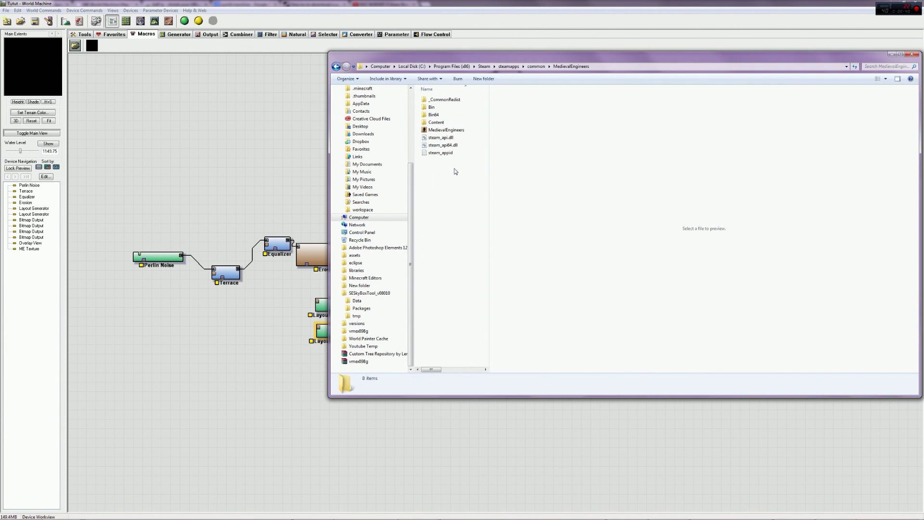
pyautogui.doubleClick(436, 122)
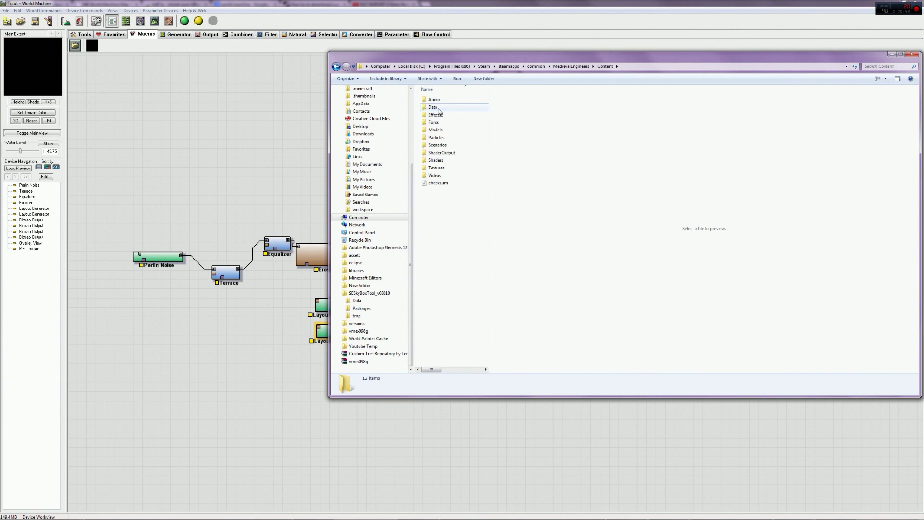
pyautogui.doubleClick(435, 108)
# Step: Find the Scenarios file in the Data folder and open it in Notepad++
pyautogui.click(458, 199)
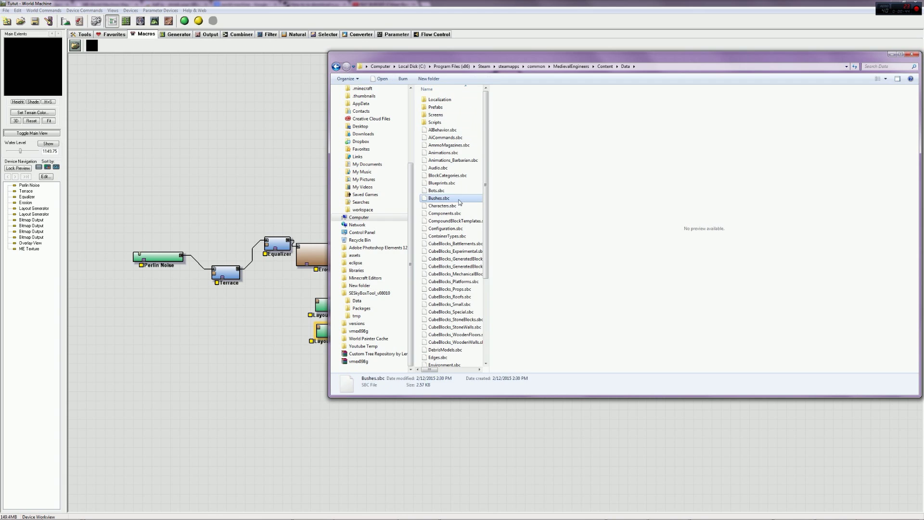
pyautogui.scroll(-5, 460, 202)
pyautogui.click(439, 316)
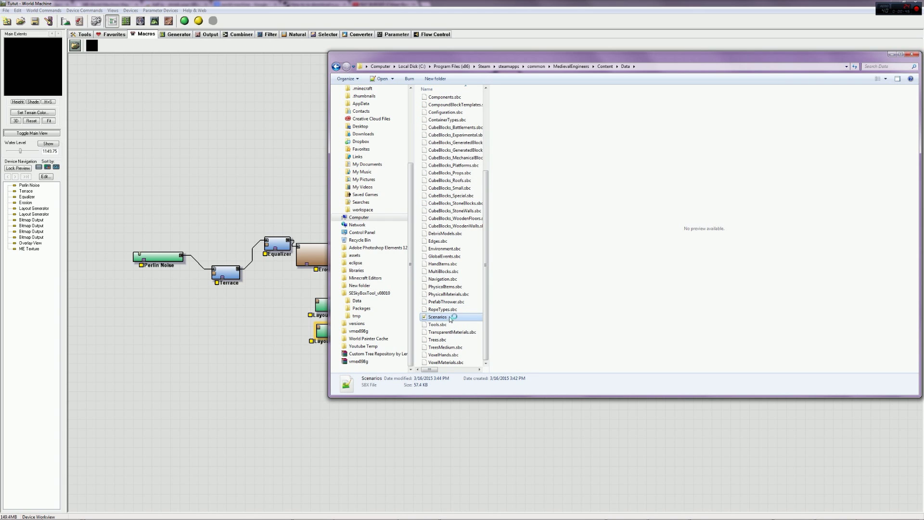
# Step: Open VoxelMaterials.sbc from the Data folder with Notepad++, always using it for this file type, and go over the Grass definition
pyautogui.click(456, 150)
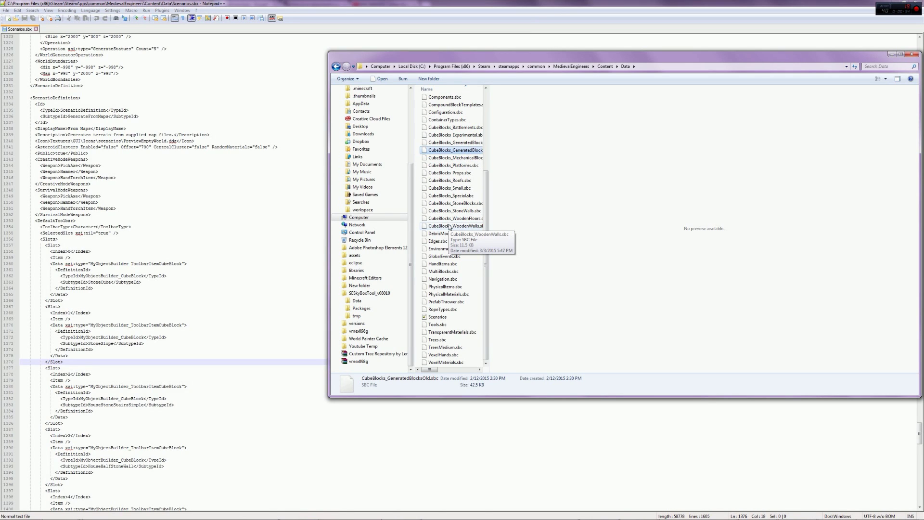
pyautogui.press('v')
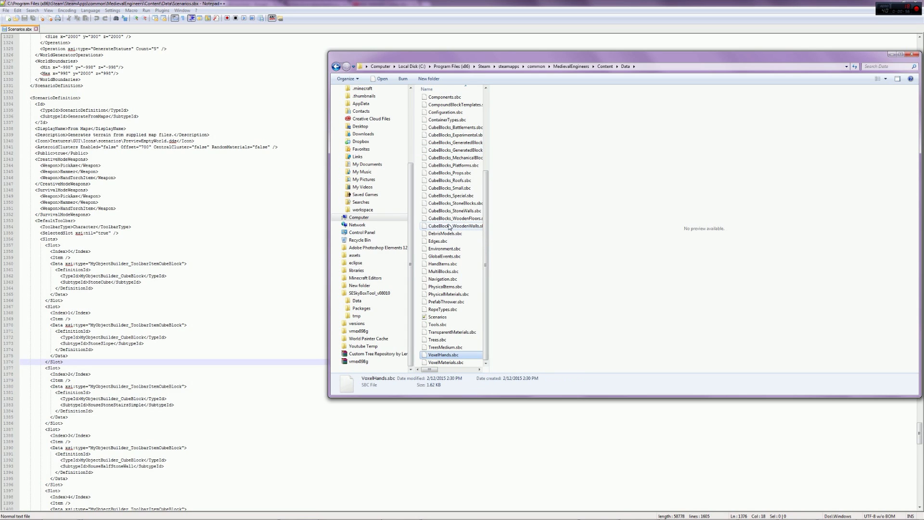
pyautogui.press('Down')
pyautogui.press('Return')
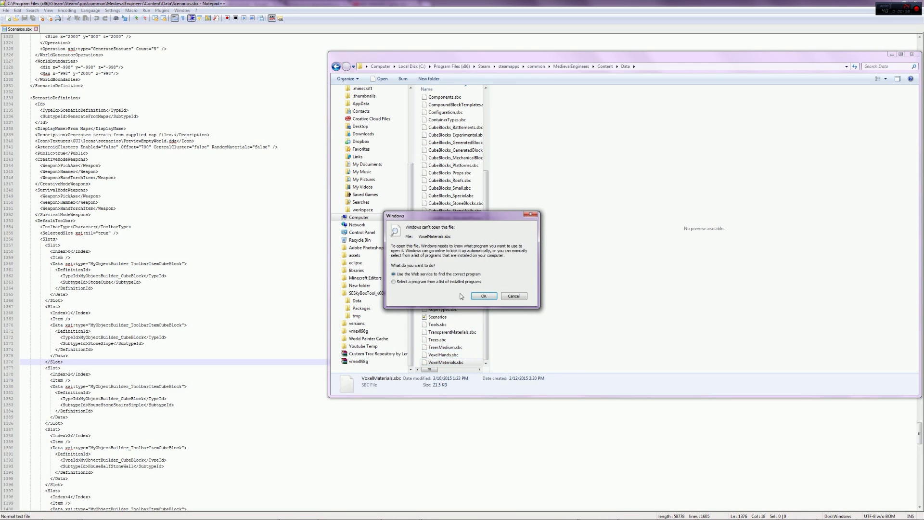
pyautogui.click(483, 296)
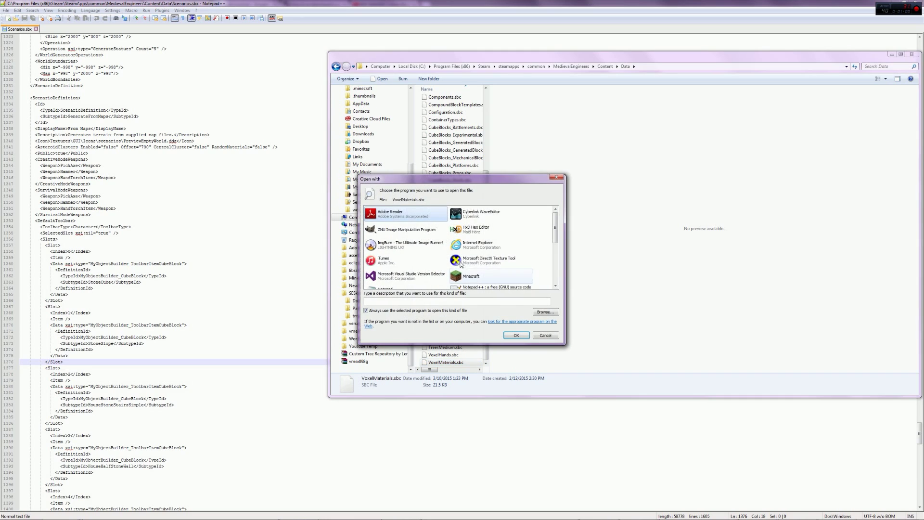
pyautogui.scroll(-5, 495, 262)
pyautogui.scroll(3, 528, 260)
pyautogui.click(527, 261)
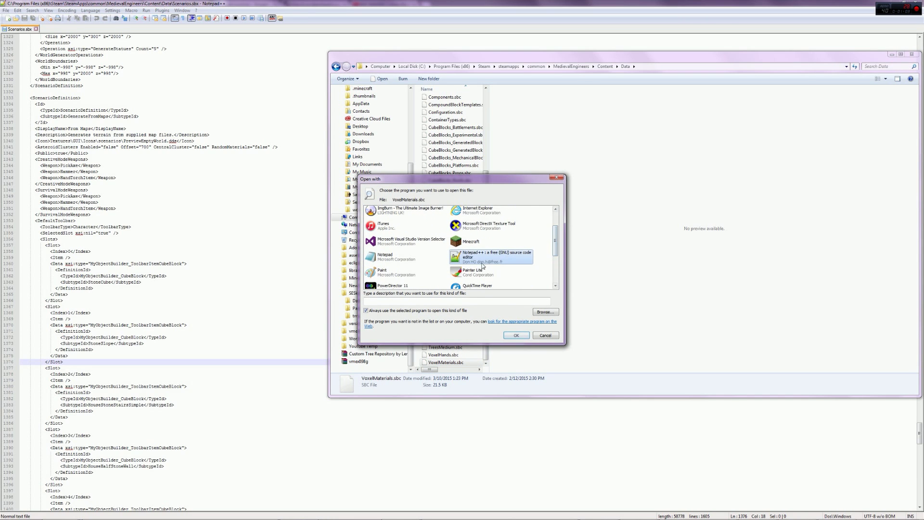
pyautogui.click(516, 335)
pyautogui.scroll(-10, 155, 122)
pyautogui.scroll(10, 153, 119)
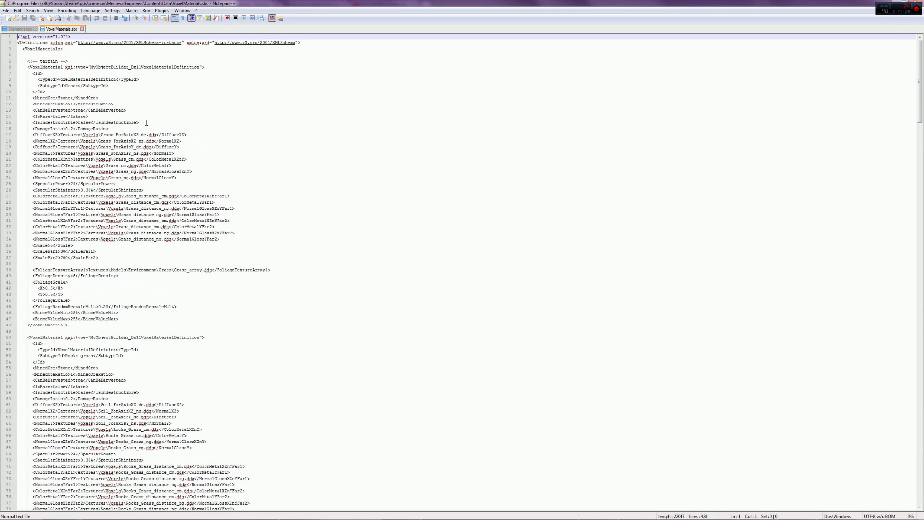
pyautogui.click(139, 129)
pyautogui.scroll(-4, 123, 145)
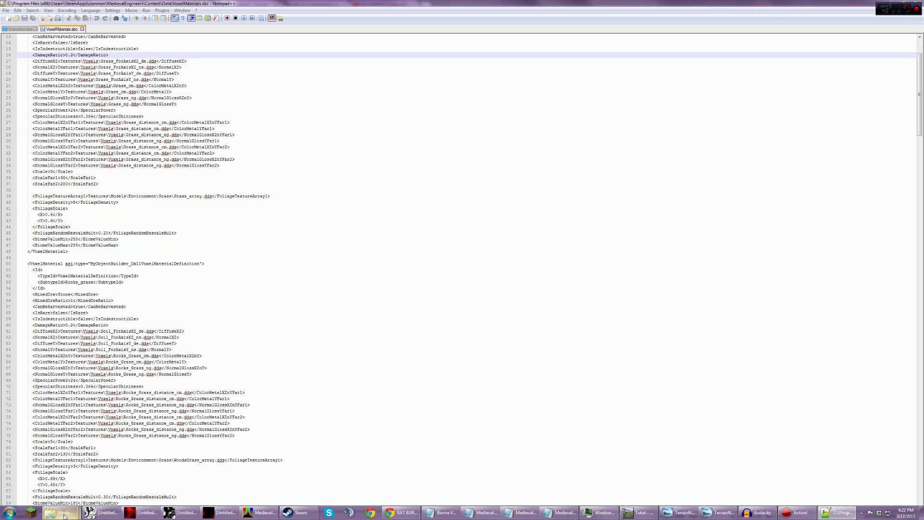
# Step: Open the Biome Values text file on the WORKSPACE drive and compare the value ranges of Grass_old and Woods_needles
pyautogui.click(62, 512)
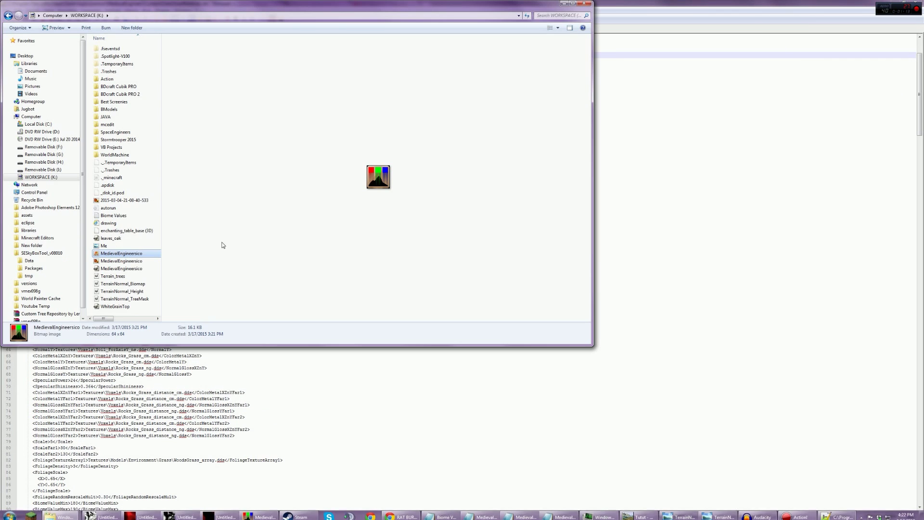
pyautogui.doubleClick(113, 215)
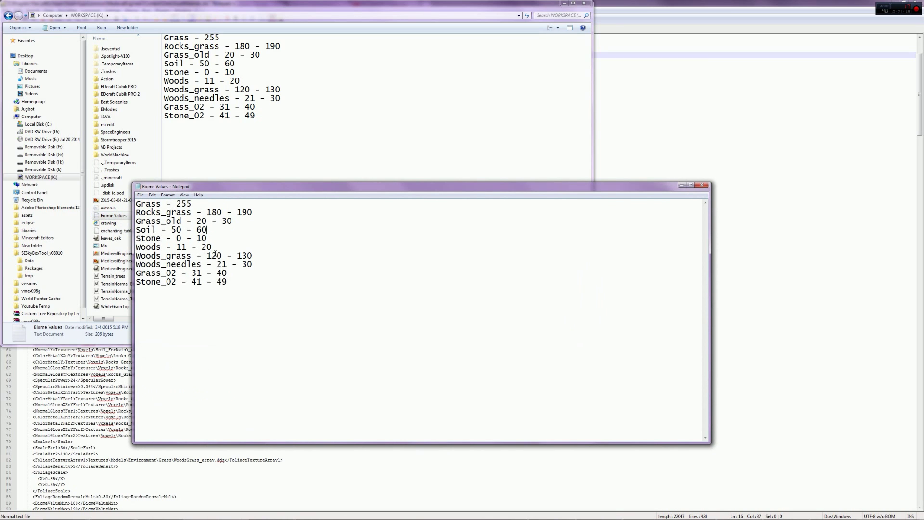
pyautogui.moveTo(257, 264); pyautogui.dragTo(217, 265)
pyautogui.moveTo(235, 221); pyautogui.dragTo(197, 221)
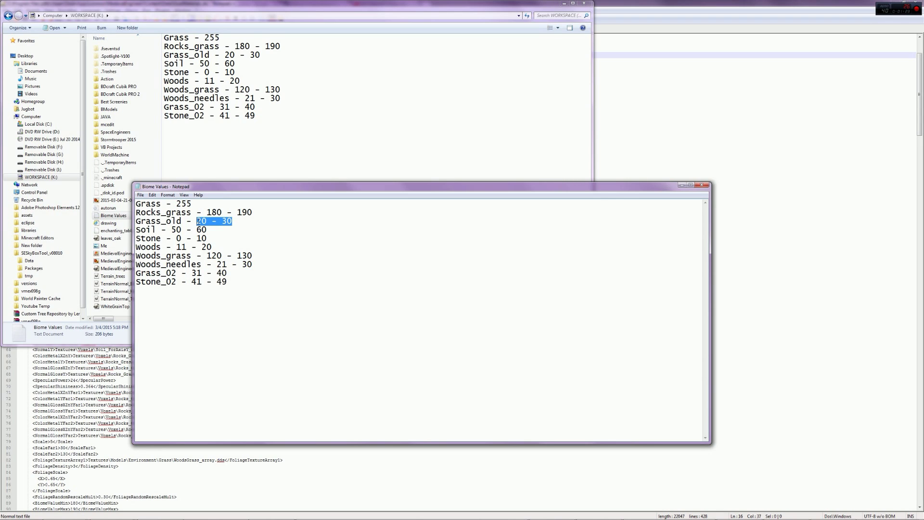
pyautogui.moveTo(227, 264); pyautogui.dragTo(251, 263)
pyautogui.click(220, 263)
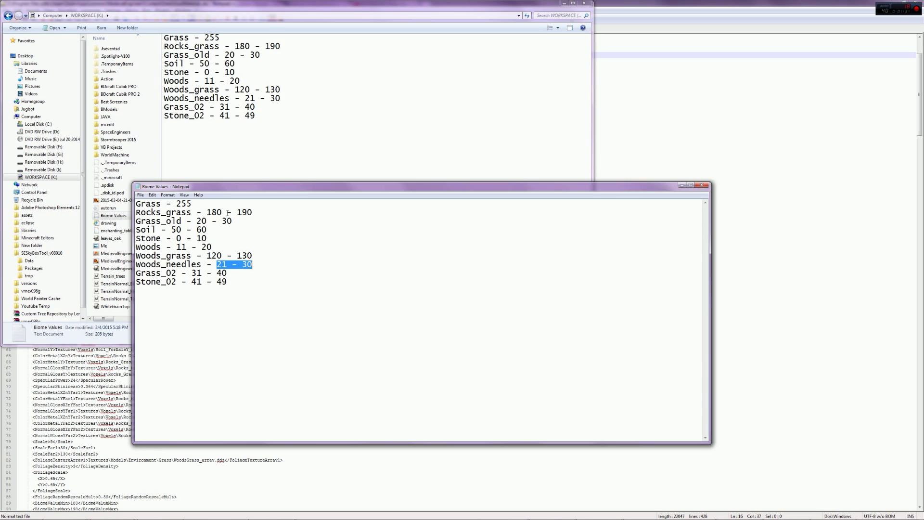
pyautogui.click(163, 221)
pyautogui.moveTo(138, 222); pyautogui.dragTo(193, 221)
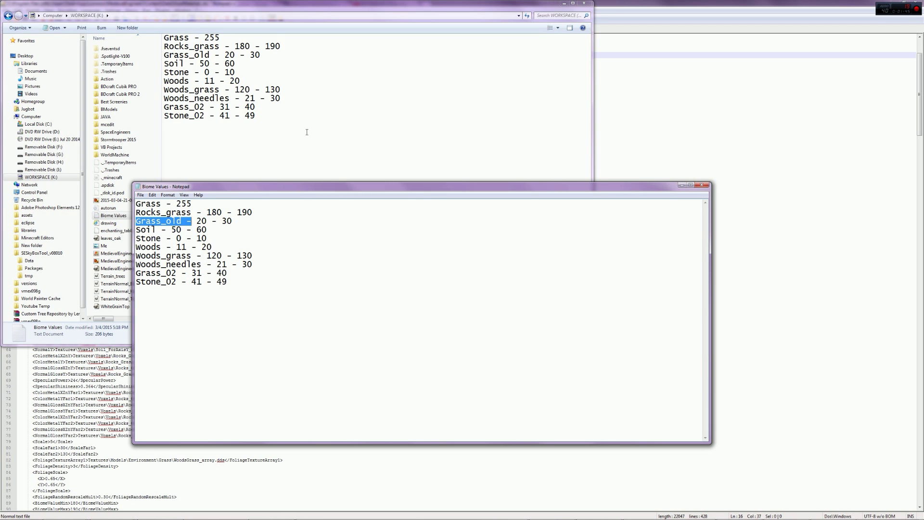
# Step: Return to VoxelMaterials.sbc and search for the Grass_old material definition, down to its biome value lines
pyautogui.click(686, 3)
pyautogui.click(186, 92)
pyautogui.scroll(-14, 150, 122)
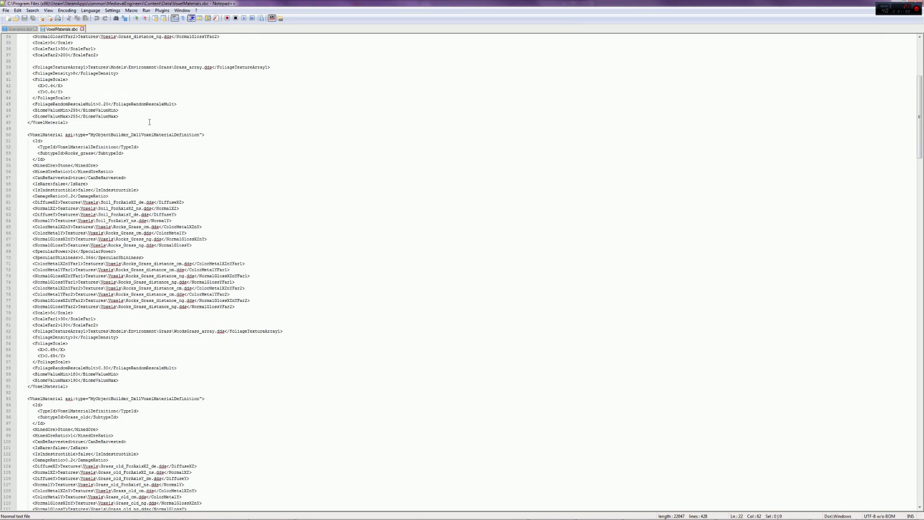
pyautogui.scroll(-7, 149, 122)
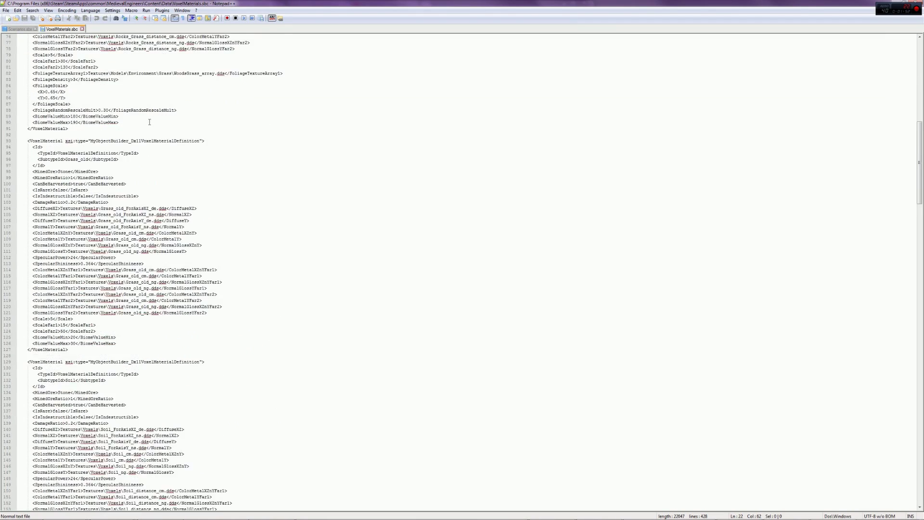
pyautogui.hotkey('ctrl', 'f')
pyautogui.press('Return')
pyautogui.click(558, 207)
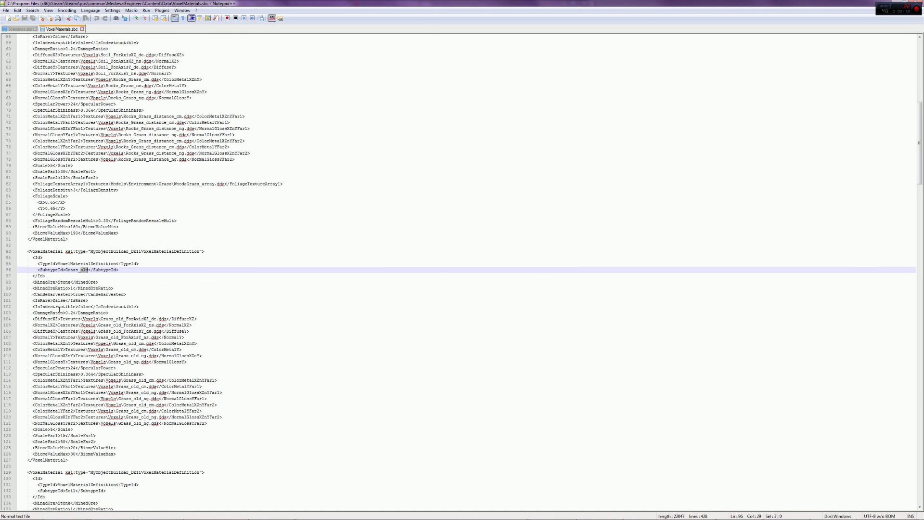
pyautogui.scroll(-6, 23, 323)
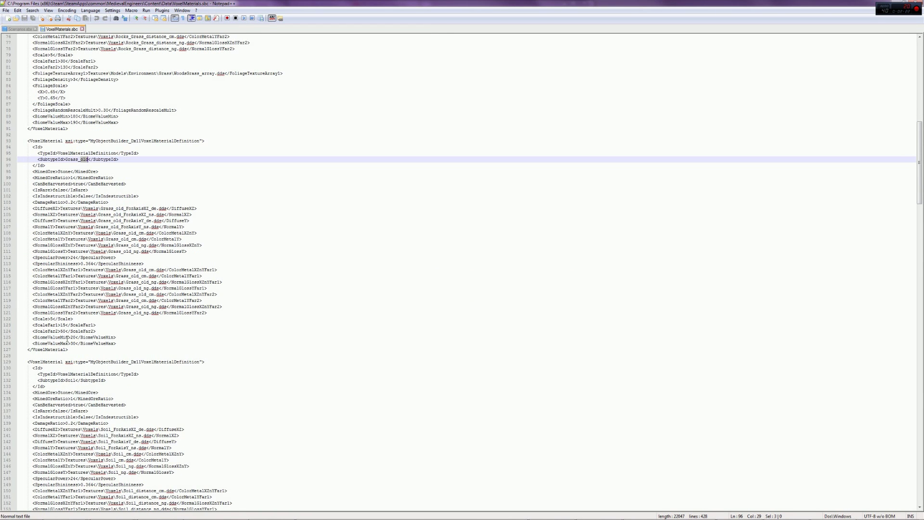
# Step: Set Grass_old's BiomeValueMin to 61 and BiomeValueMax to 70, and save VoxelMaterials.sbc
pyautogui.doubleClick(73, 337)
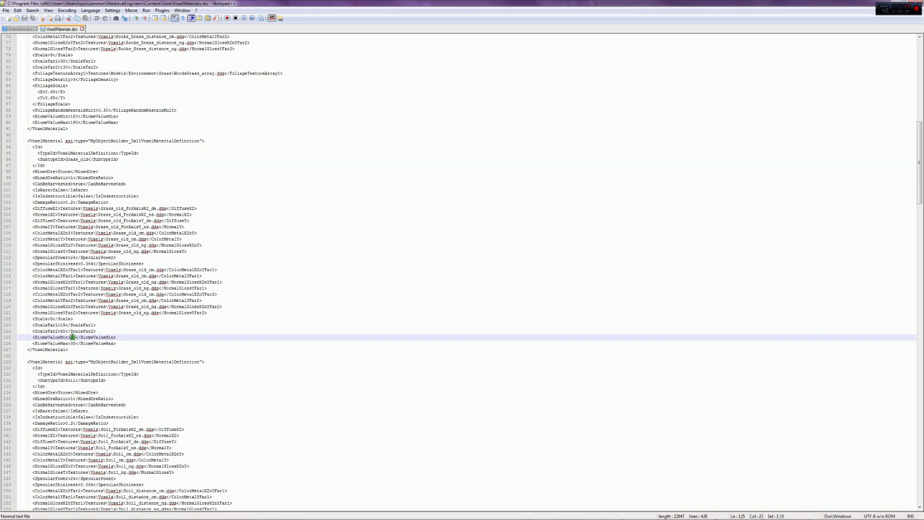
pyautogui.write('60')
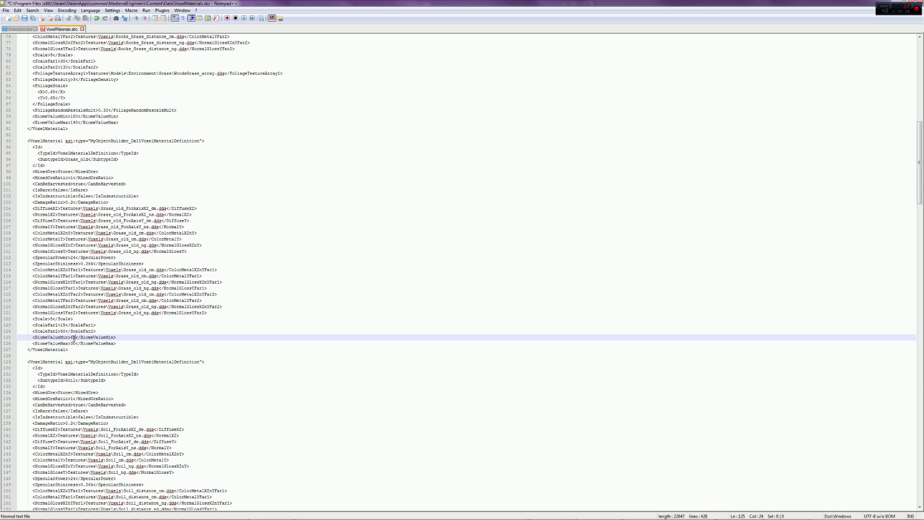
pyautogui.doubleClick(73, 343)
pyautogui.write('70')
pyautogui.click(24, 17)
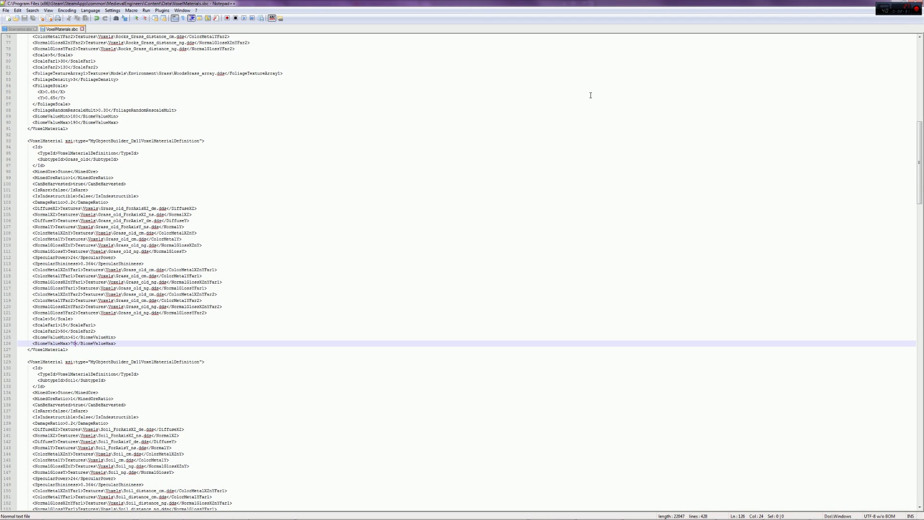
# Step: Switch to Scenarios.sbx and examine the WorldFromMaps operation with its four map files and the Test Trees scenario definition below it
pyautogui.click(895, 3)
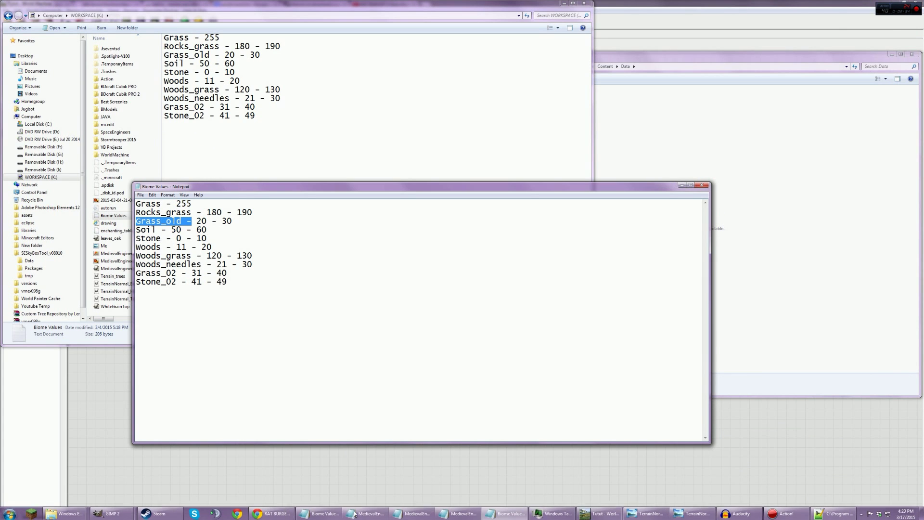
pyautogui.click(835, 513)
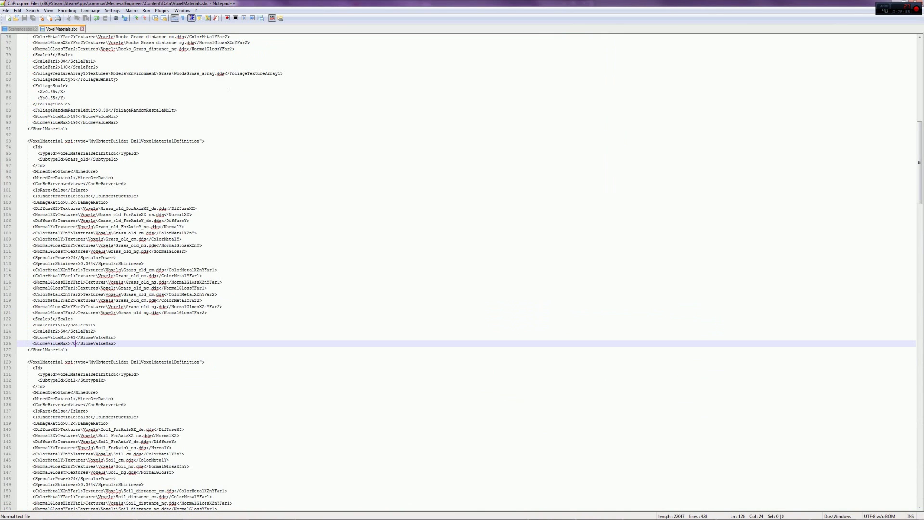
pyautogui.click(15, 29)
pyautogui.scroll(-20, 187, 207)
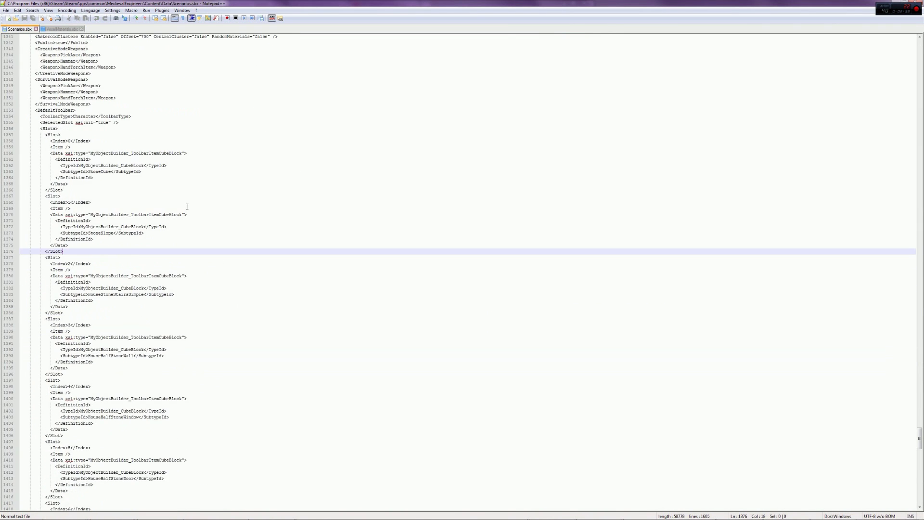
pyautogui.scroll(-12, 186, 206)
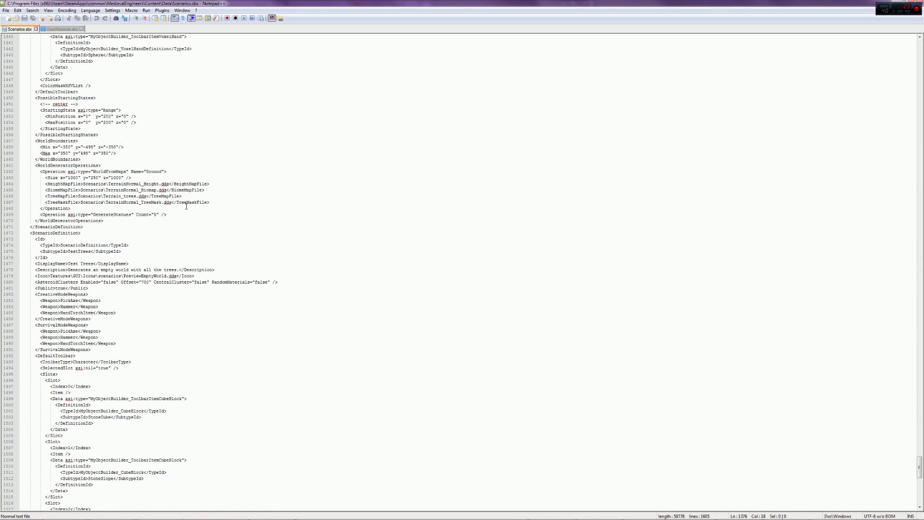
pyautogui.click(292, 171)
pyautogui.click(279, 165)
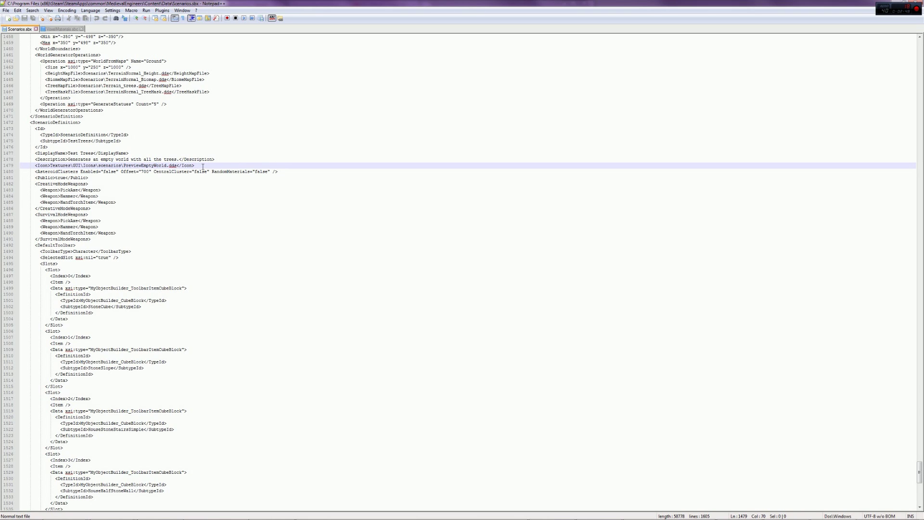
pyautogui.scroll(-3, 204, 165)
pyautogui.scroll(4, 209, 171)
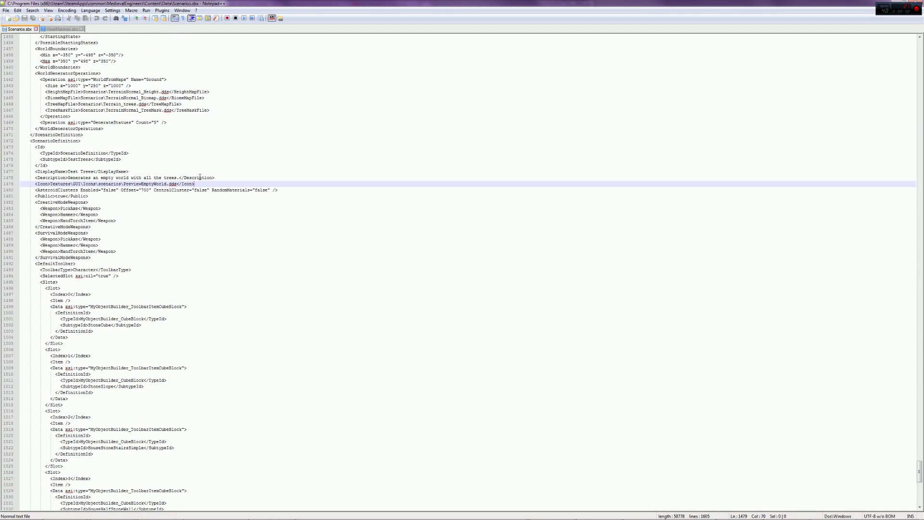
pyautogui.scroll(-9, 204, 177)
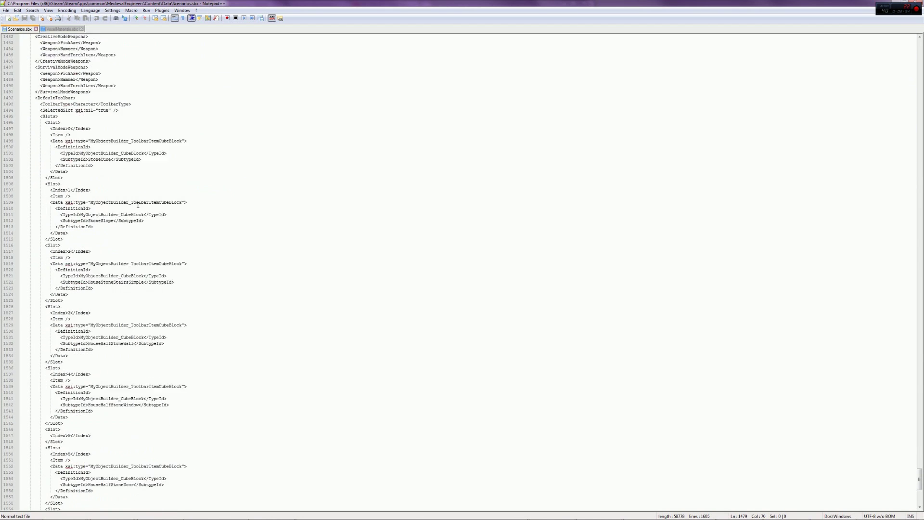
pyautogui.scroll(-6, 137, 205)
pyautogui.scroll(11, 174, 204)
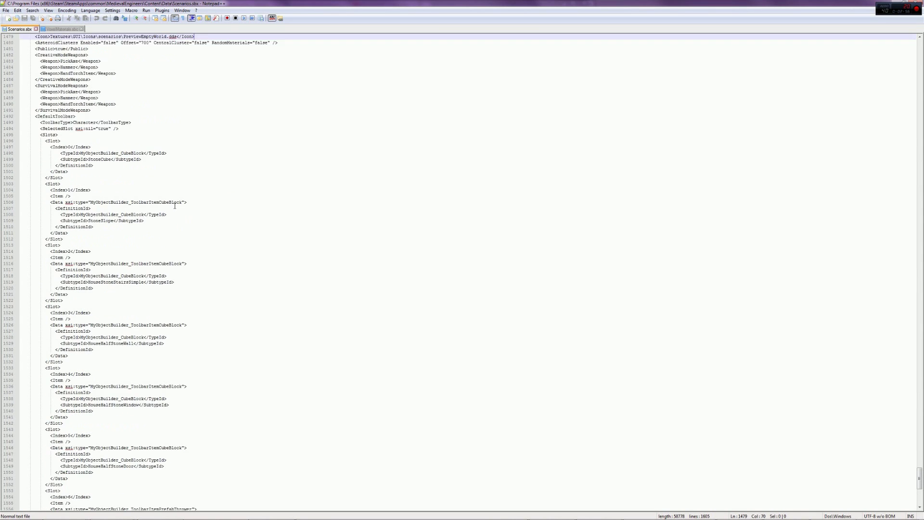
# Step: Locate the From Maps scenario definition in Scenarios.sbx and examine its WorldBoundaries minimum and maximum lines
pyautogui.scroll(-7, 243, 298)
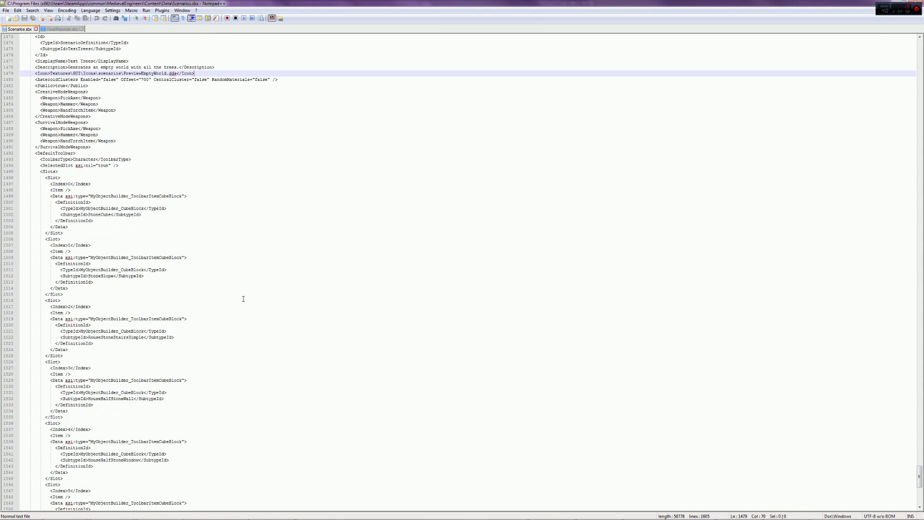
pyautogui.scroll(20, 247, 304)
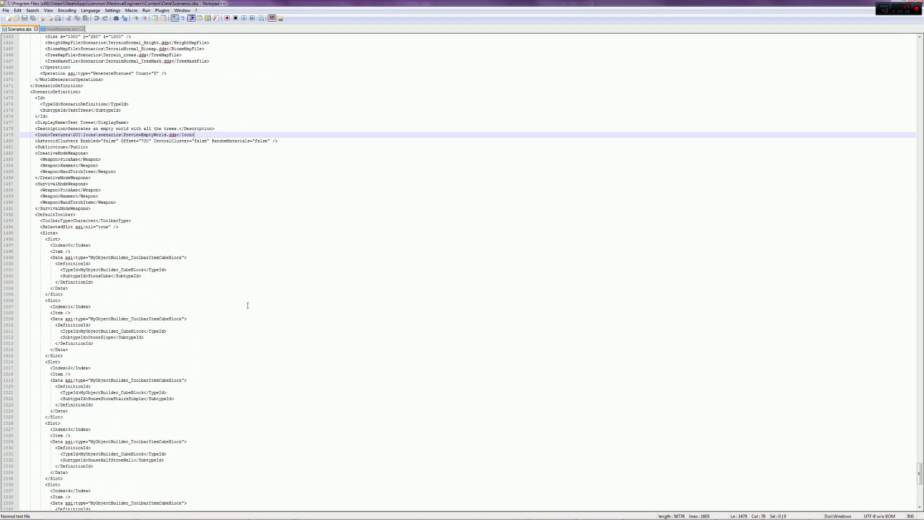
pyautogui.scroll(13, 248, 306)
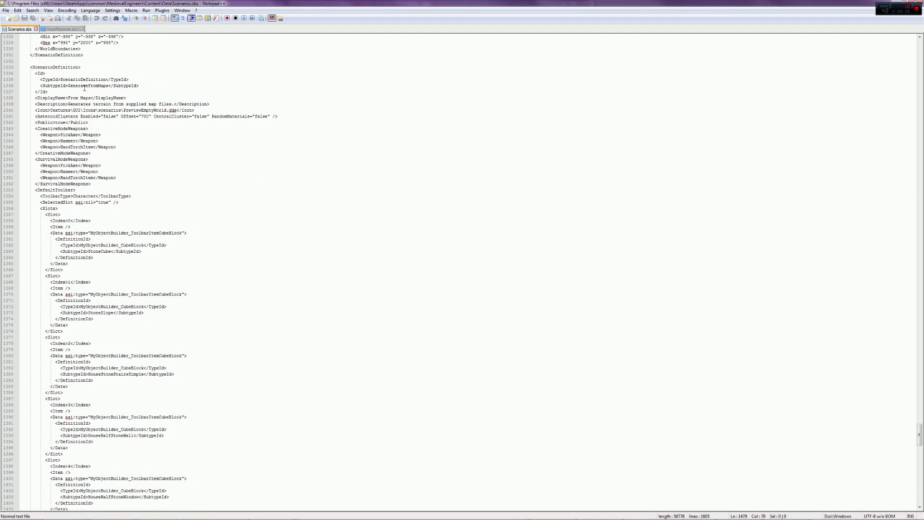
pyautogui.scroll(-17, 84, 88)
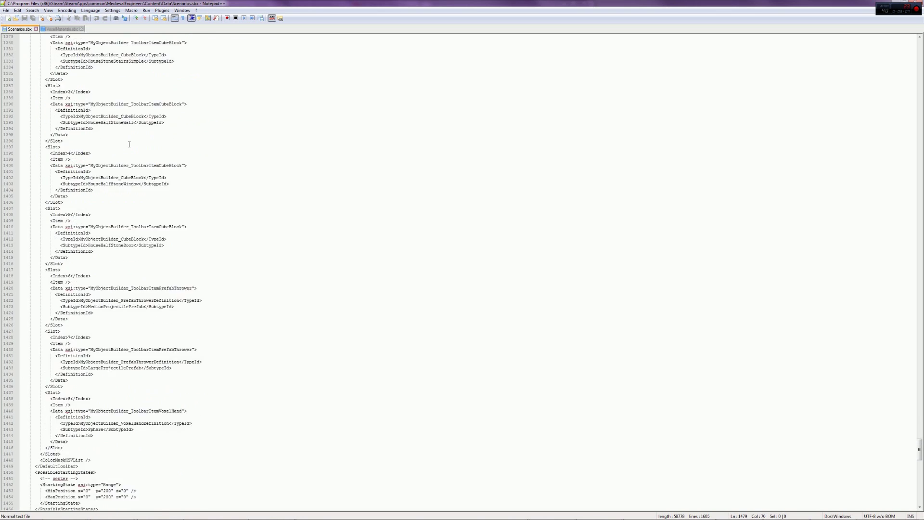
pyautogui.scroll(-12, 129, 144)
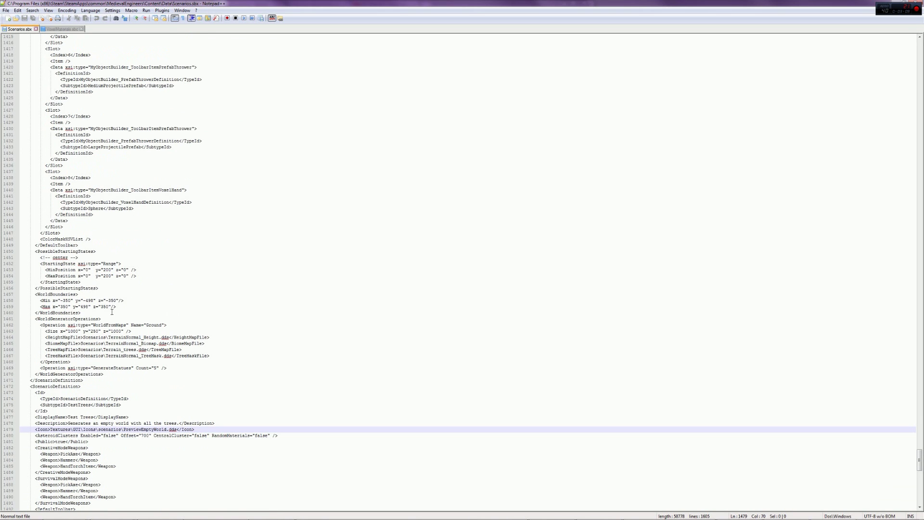
pyautogui.click(107, 311)
pyautogui.moveTo(106, 310); pyautogui.dragTo(86, 300)
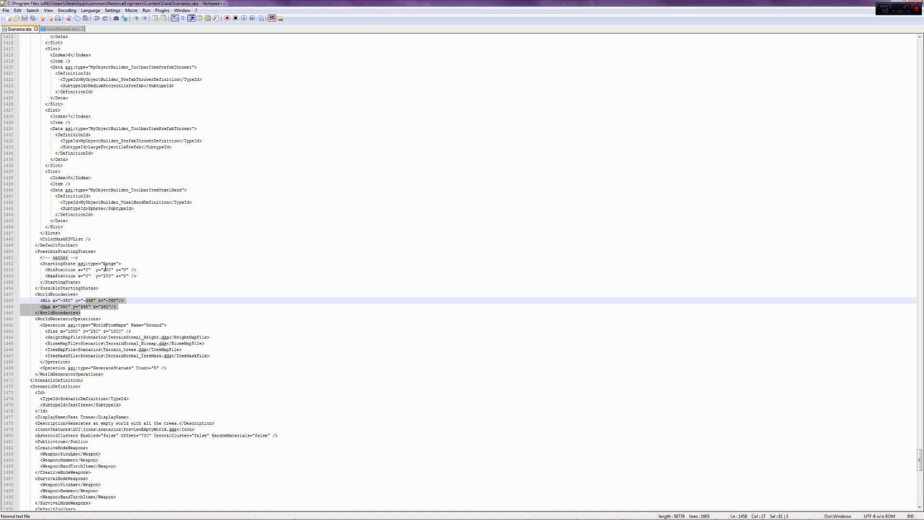
# Step: Examine the x, y and z dimensions in the Size line of the WorldFromMaps operation
pyautogui.moveTo(137, 331); pyautogui.dragTo(46, 332)
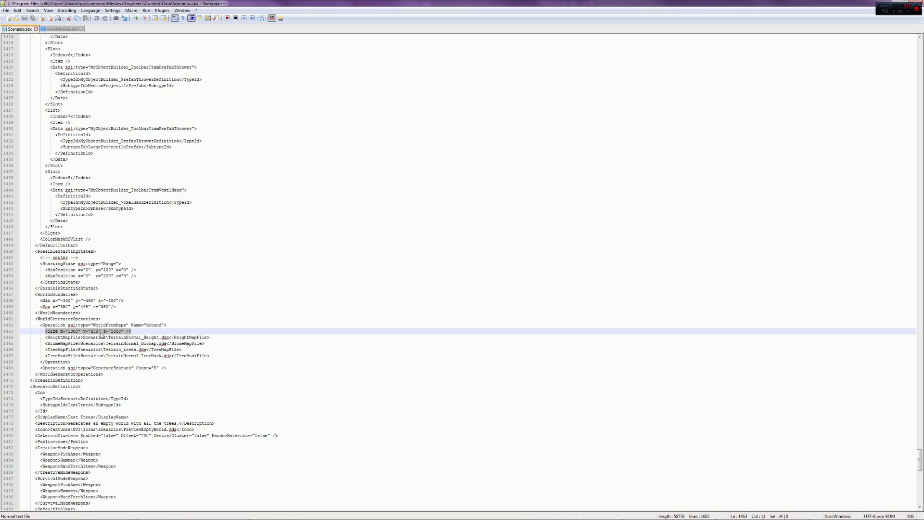
pyautogui.click(97, 331)
pyautogui.doubleClick(96, 331)
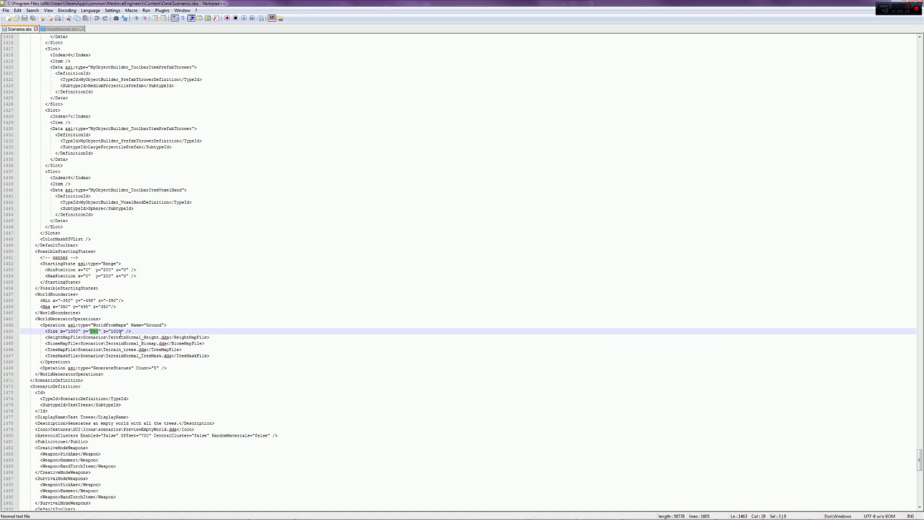
pyautogui.doubleClick(121, 331)
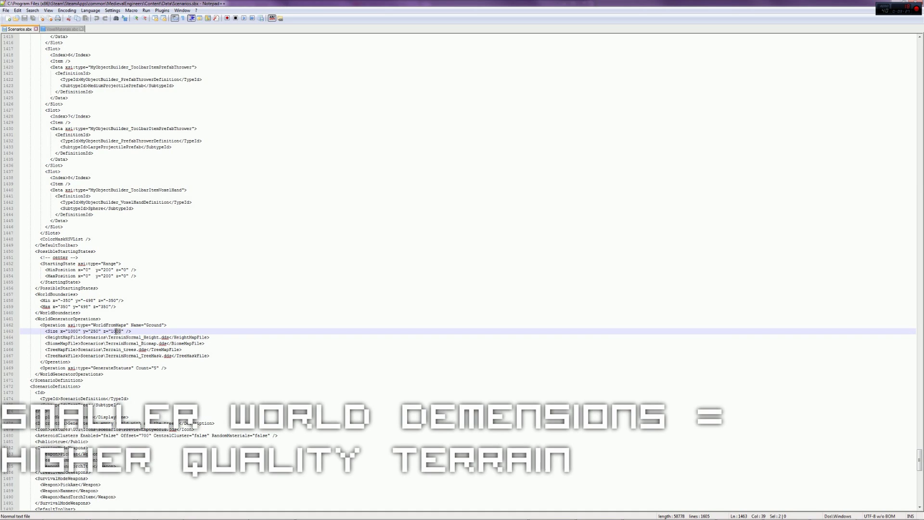
pyautogui.click(99, 331)
pyautogui.click(76, 331)
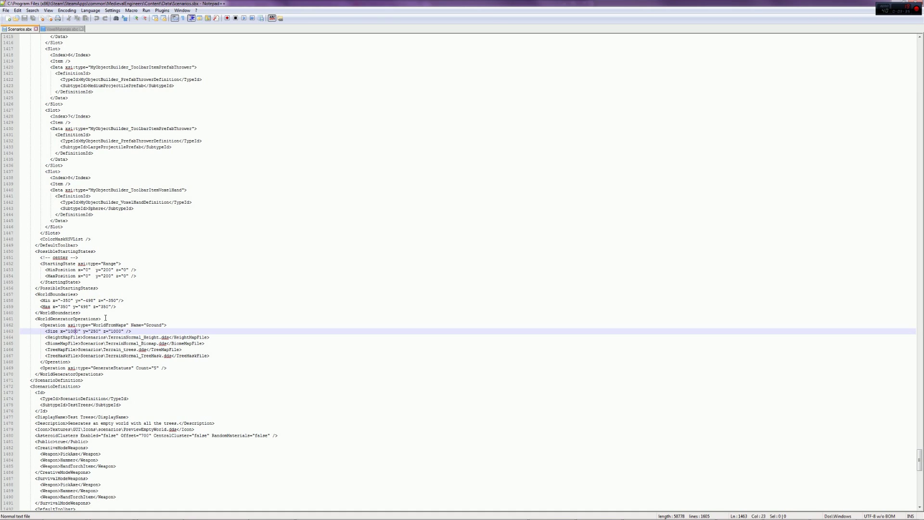
pyautogui.moveTo(72, 331); pyautogui.dragTo(68, 331)
pyautogui.click(72, 331)
pyautogui.doubleClick(73, 331)
# Step: Review the Min and Max lines of the WorldBoundaries block against the map size
pyautogui.moveTo(113, 306); pyautogui.dragTo(41, 301)
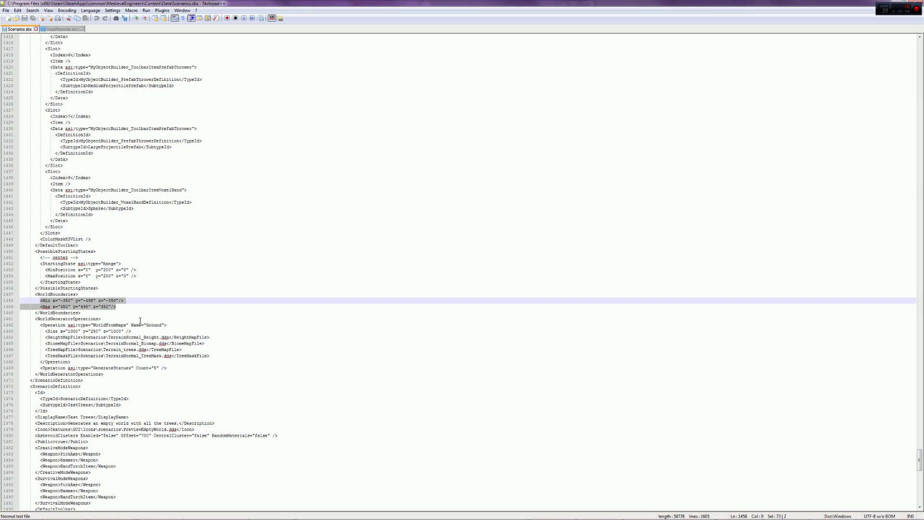
pyautogui.click(124, 306)
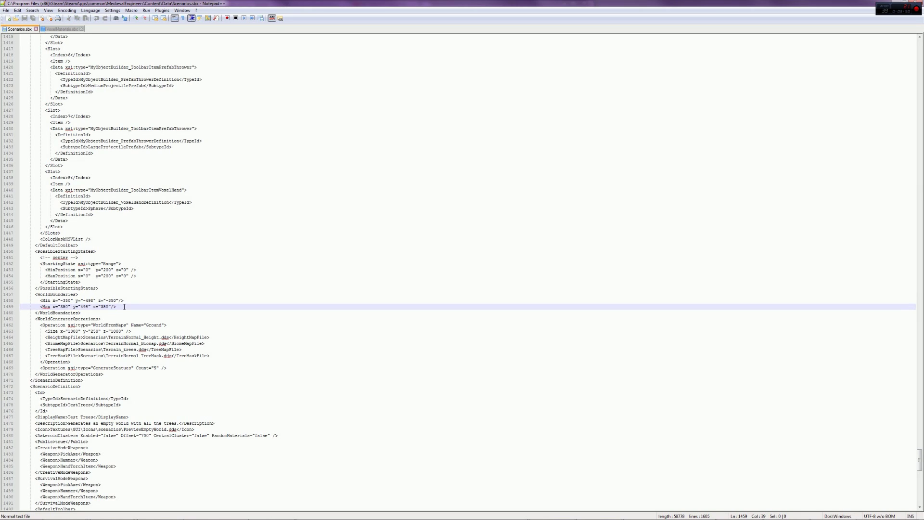
pyautogui.moveTo(120, 306); pyautogui.dragTo(78, 294)
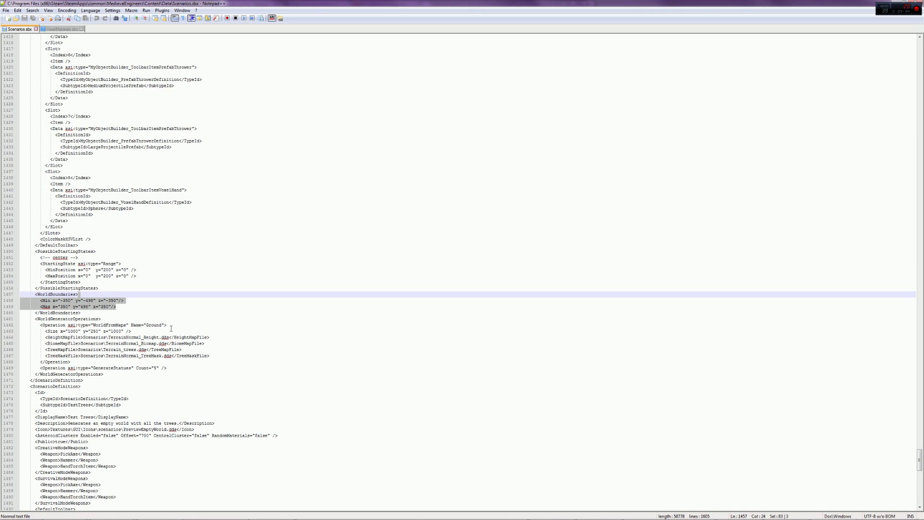
# Step: Switch to World Machine and build the Tutut world at normal quality
pyautogui.moveTo(284, 519)
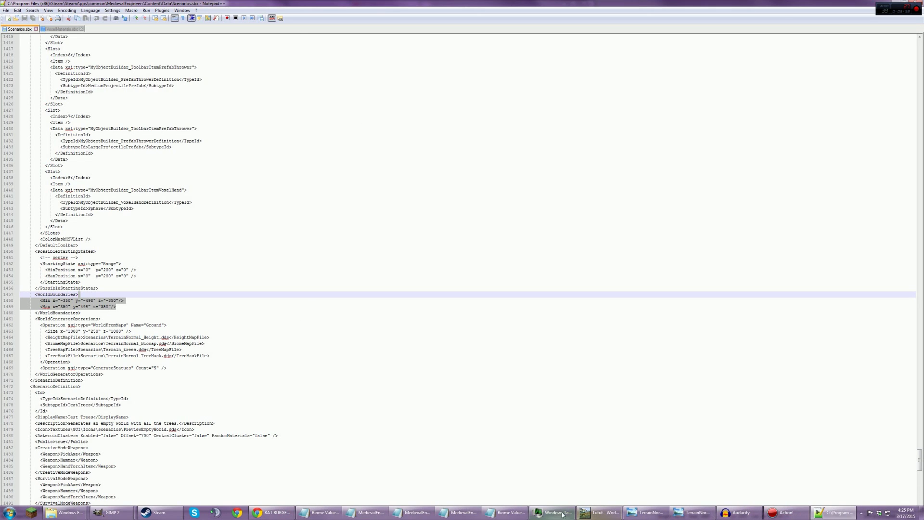
pyautogui.click(599, 513)
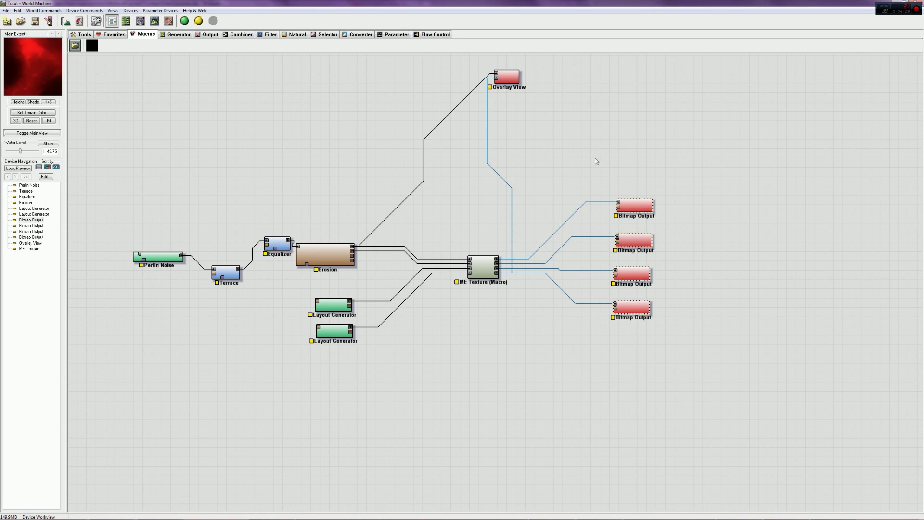
pyautogui.click(186, 22)
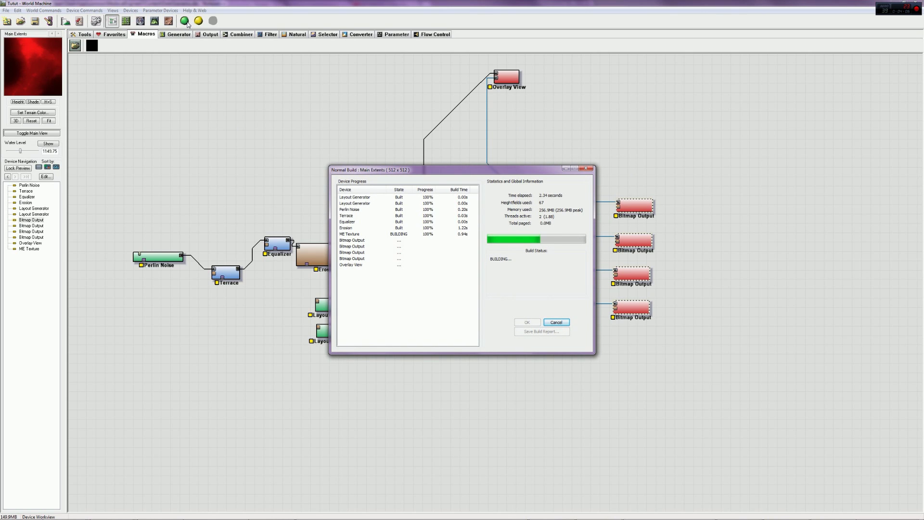
pyautogui.click(526, 323)
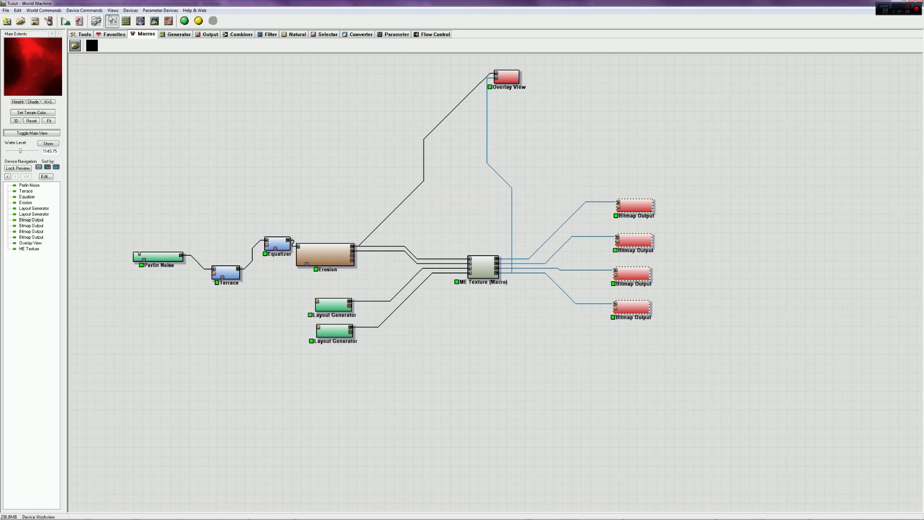
# Step: Export the four Bitmap Output devices through the Output Manager, leaving out the Overlay View
pyautogui.click(5, 10)
pyautogui.click(32, 75)
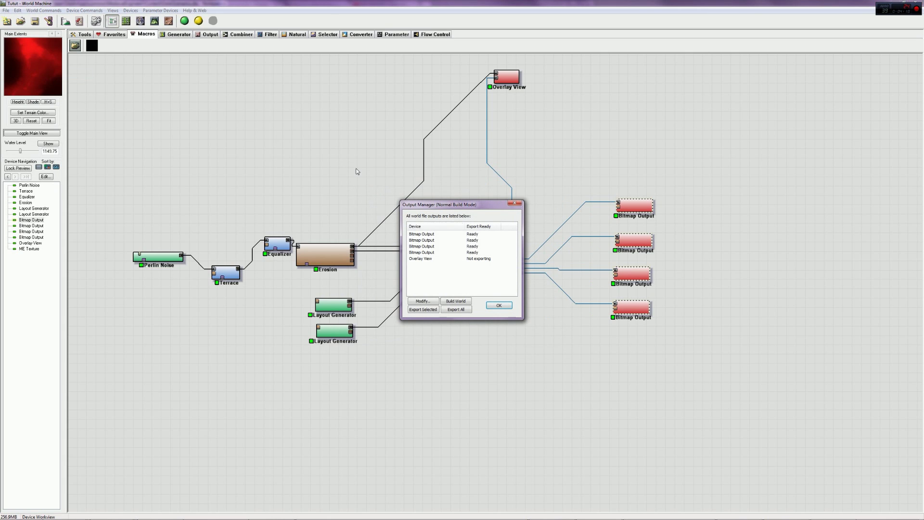
pyautogui.click(415, 252)
pyautogui.keyDown('shift'); pyautogui.click(416, 235); pyautogui.keyUp('shift')
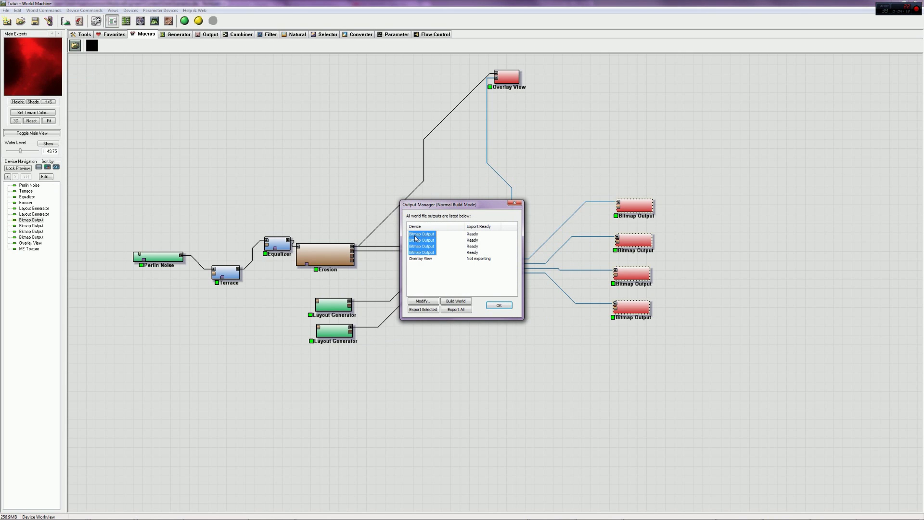
pyautogui.click(422, 310)
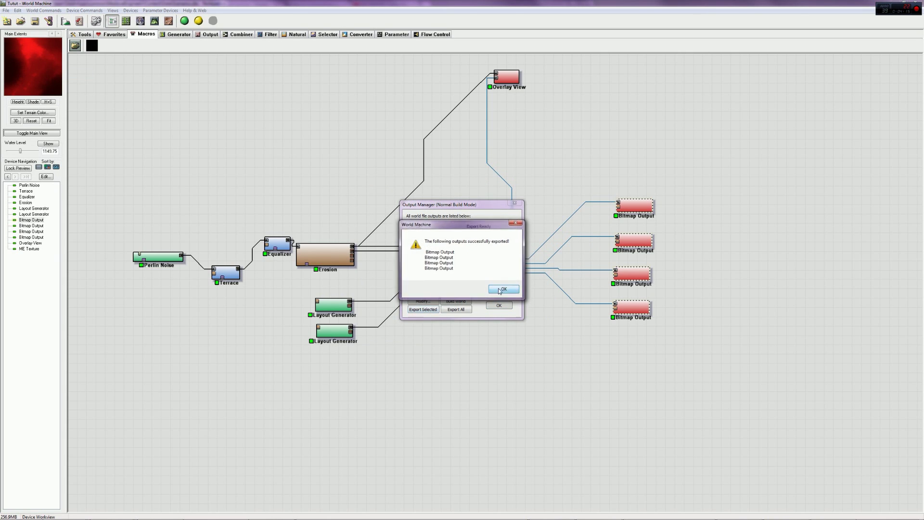
pyautogui.click(504, 289)
# Step: Show the desktop and open the four exported terrain map images together in GIMP
pyautogui.click(920, 512)
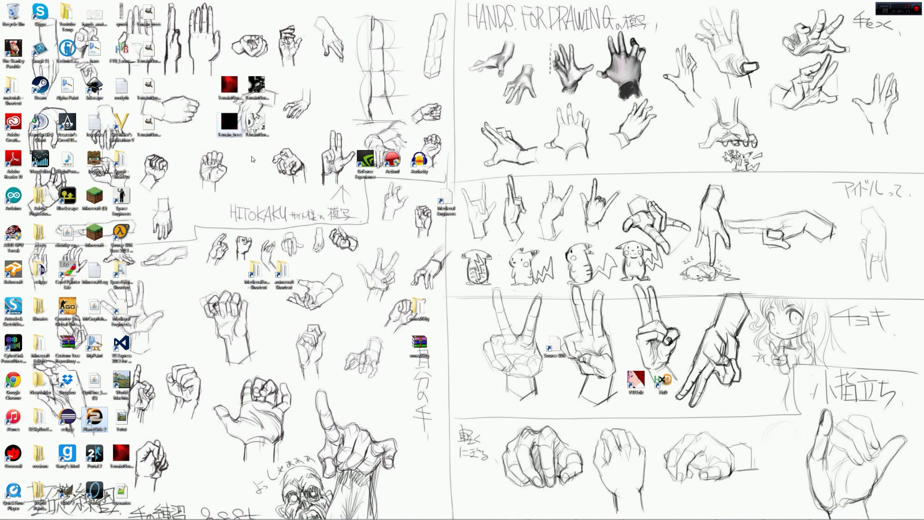
pyautogui.moveTo(283, 166); pyautogui.dragTo(207, 56)
pyautogui.rightClick(243, 77)
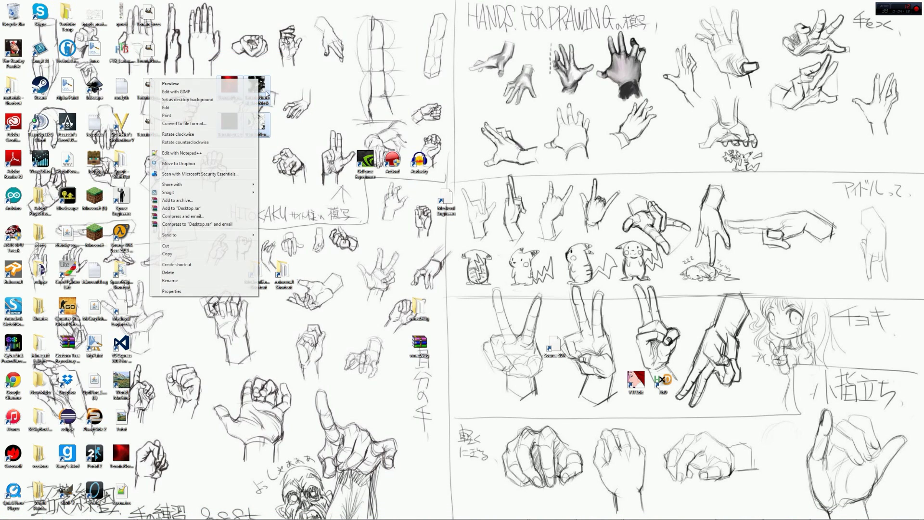
pyautogui.click(190, 93)
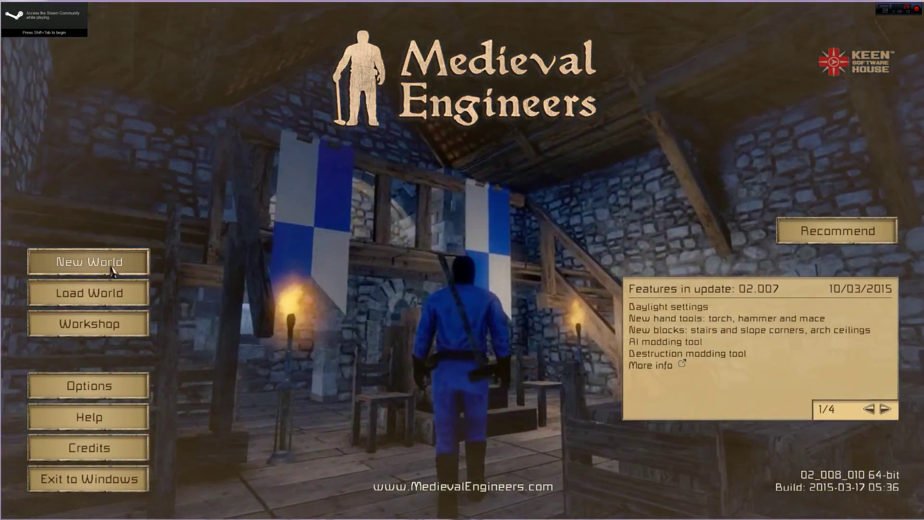
# Step: Create a new custom world in Medieval Engineers from the From Maps scenario in Creative mode
pyautogui.click(117, 260)
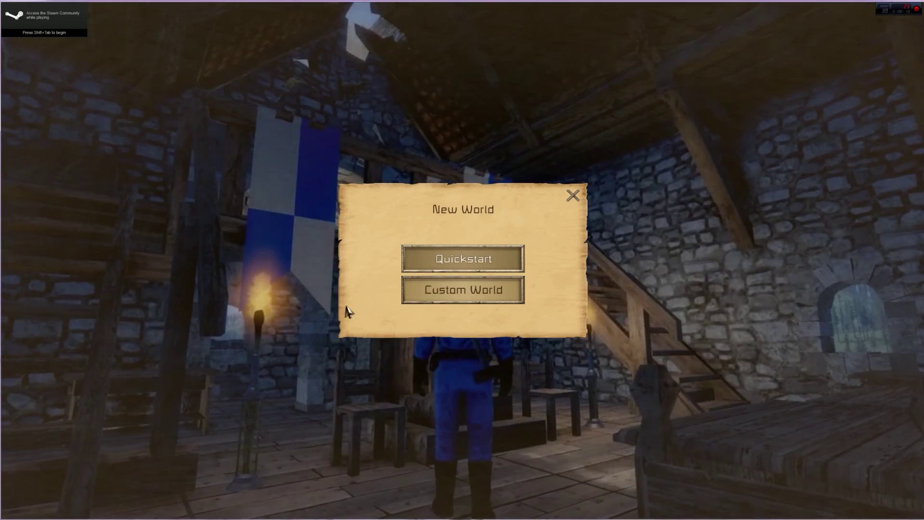
pyautogui.click(464, 292)
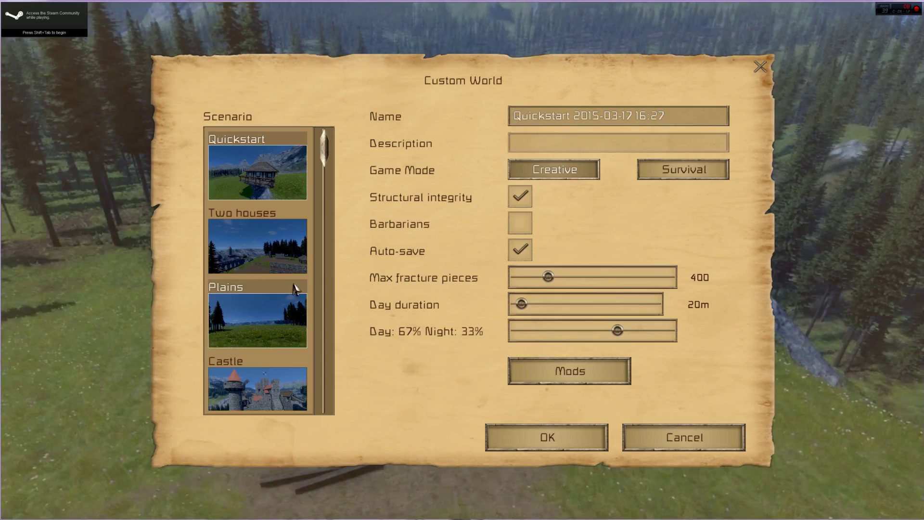
pyautogui.moveTo(324, 144); pyautogui.dragTo(343, 403)
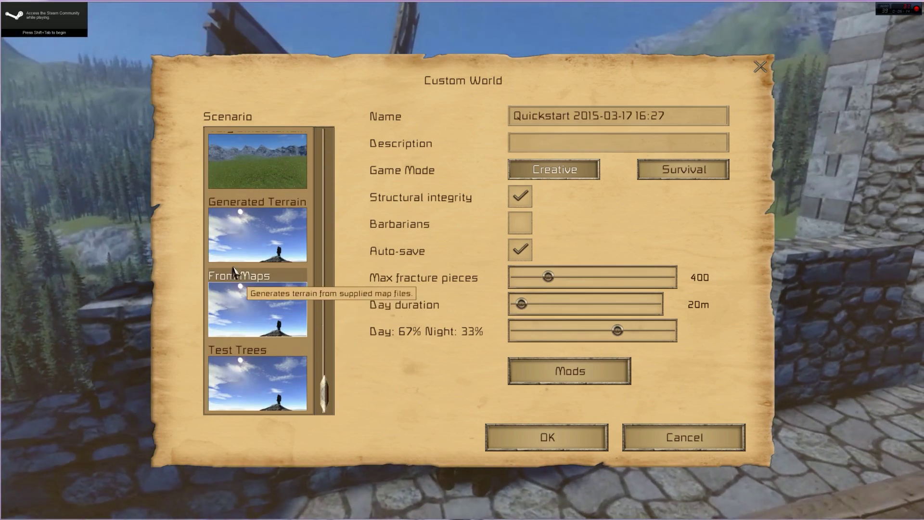
pyautogui.click(233, 274)
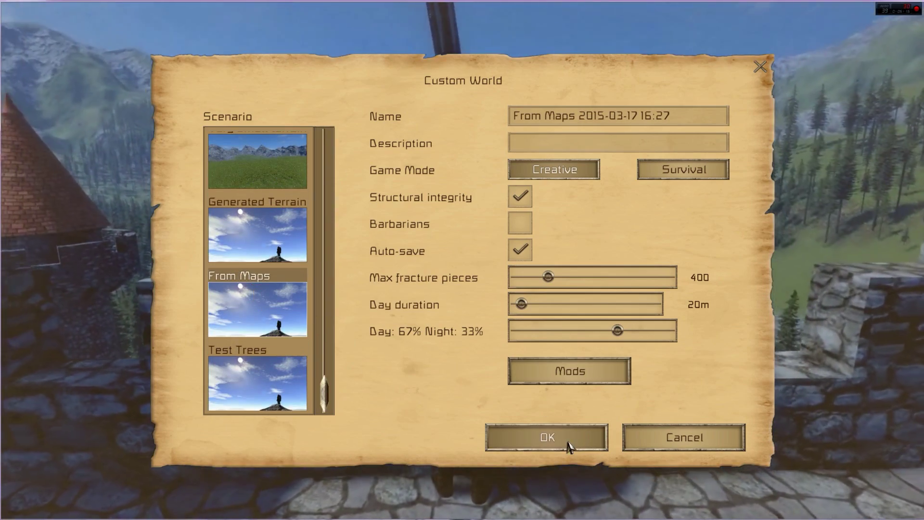
pyautogui.click(568, 442)
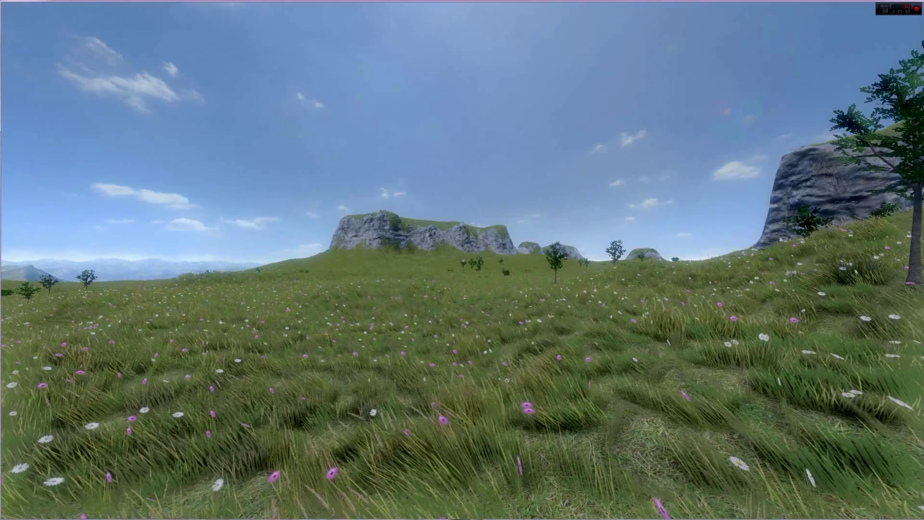
pyautogui.press('w')
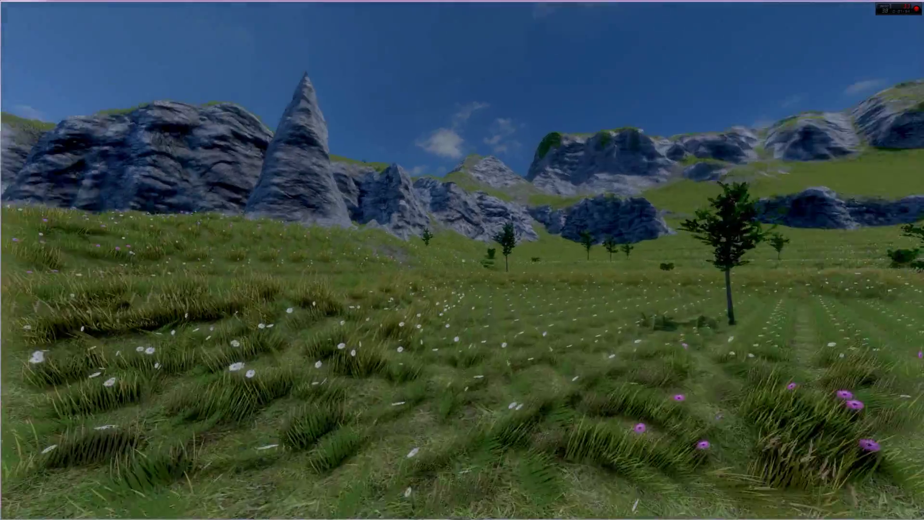
pyautogui.press('w')
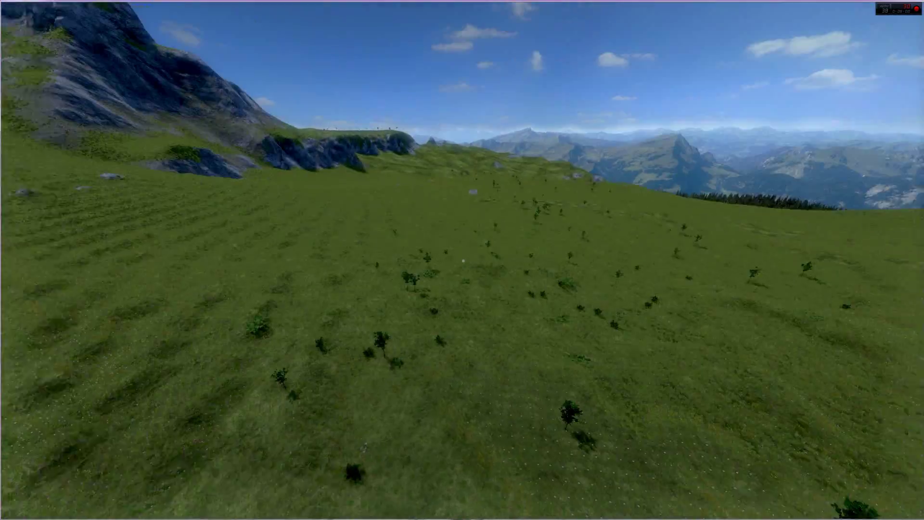
pyautogui.press('w')
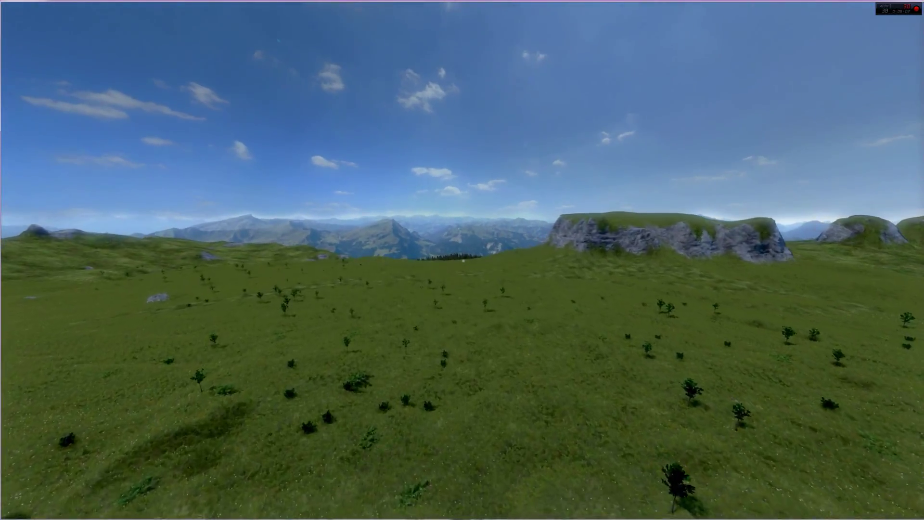
pyautogui.press('w')
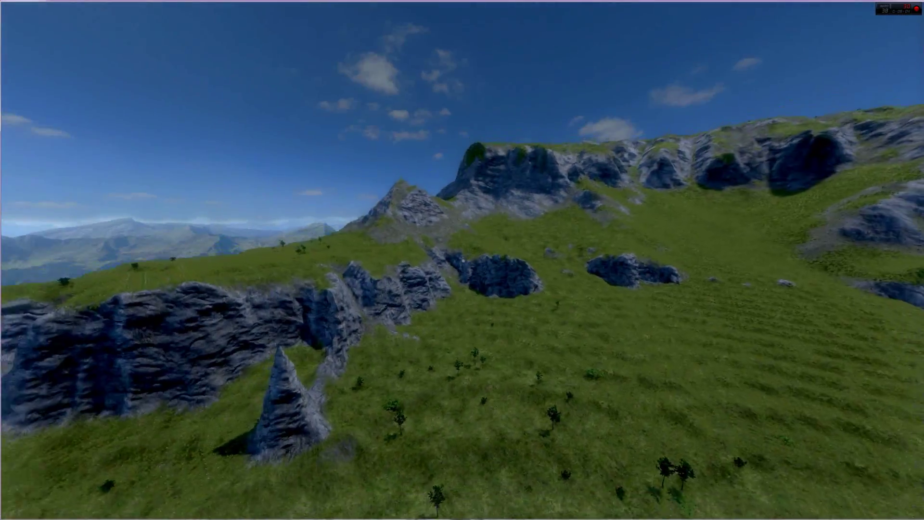
pyautogui.press('w')
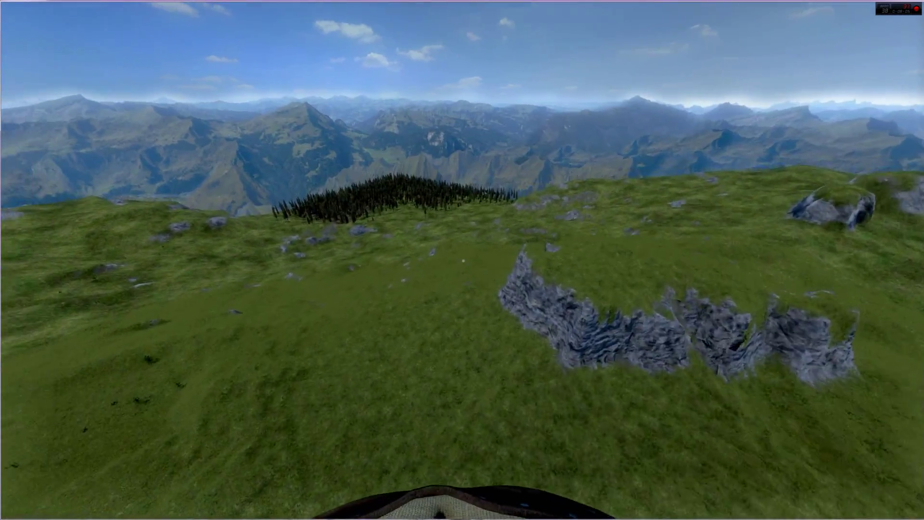
pyautogui.press('w')
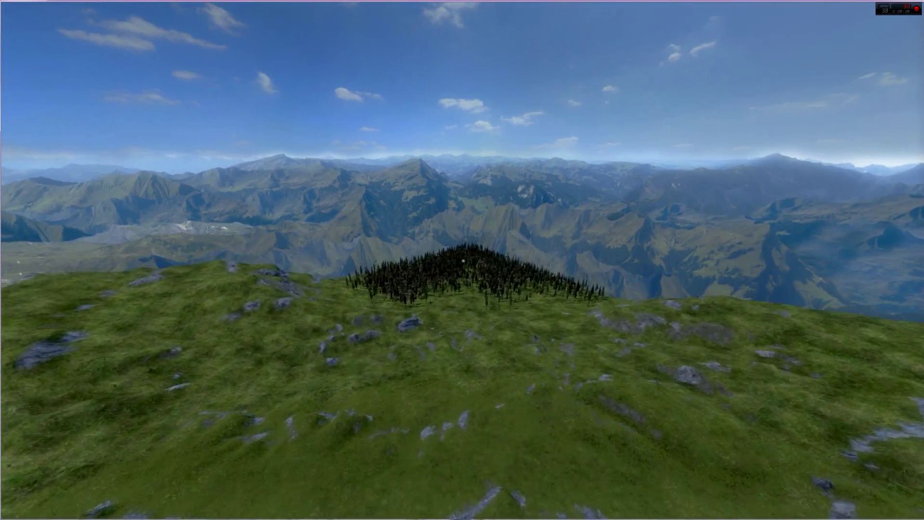
pyautogui.press('w')
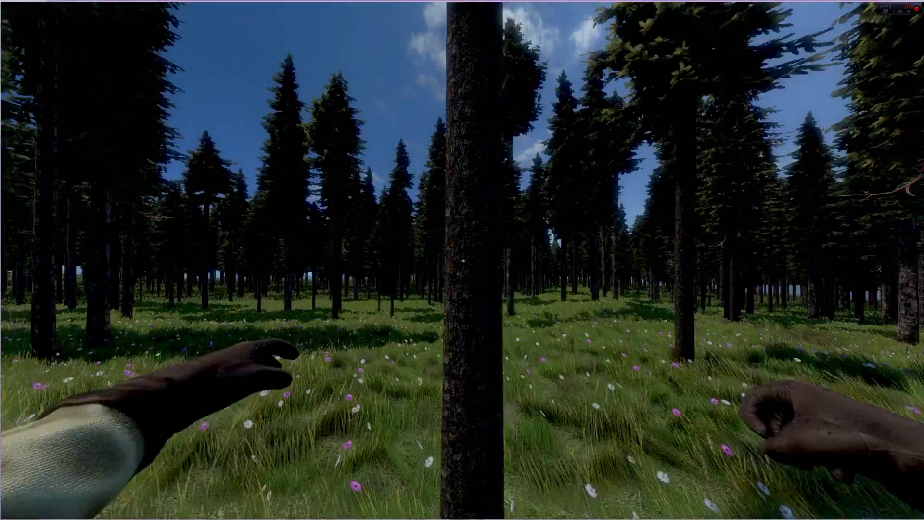
pyautogui.press('w')
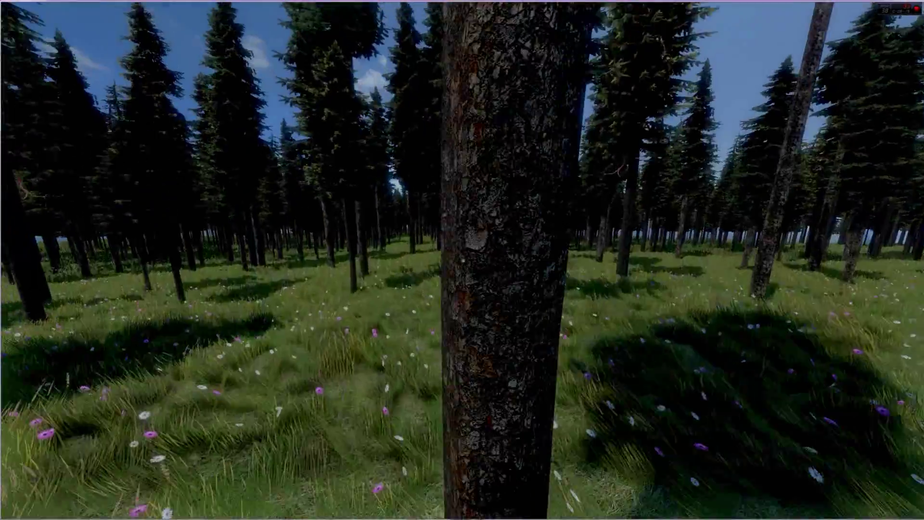
pyautogui.press('space')
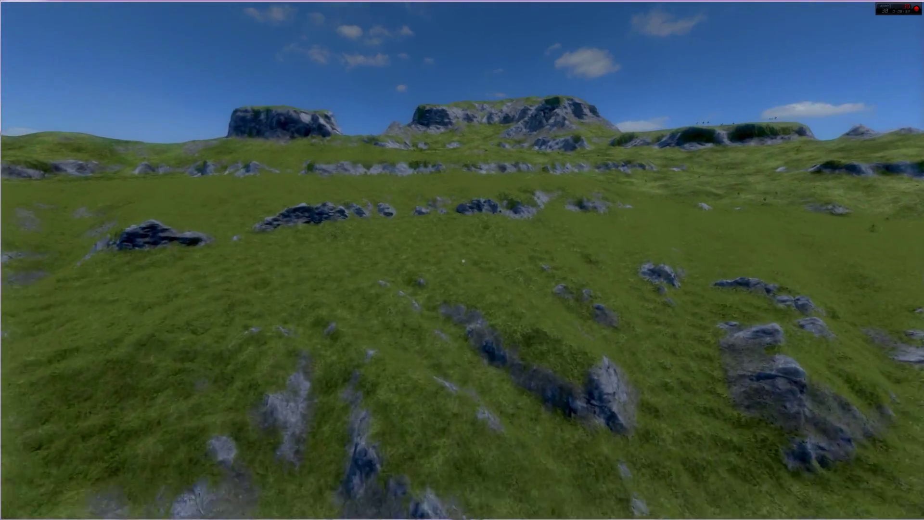
pyautogui.press('w')
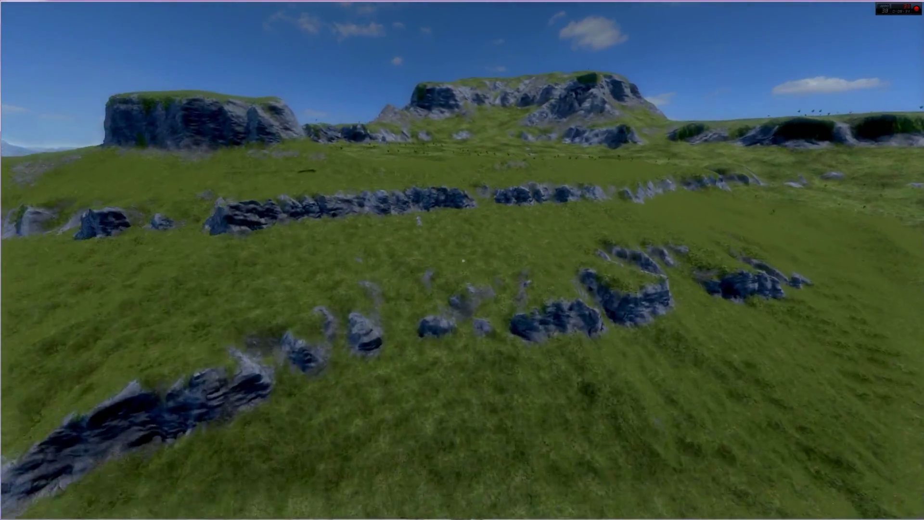